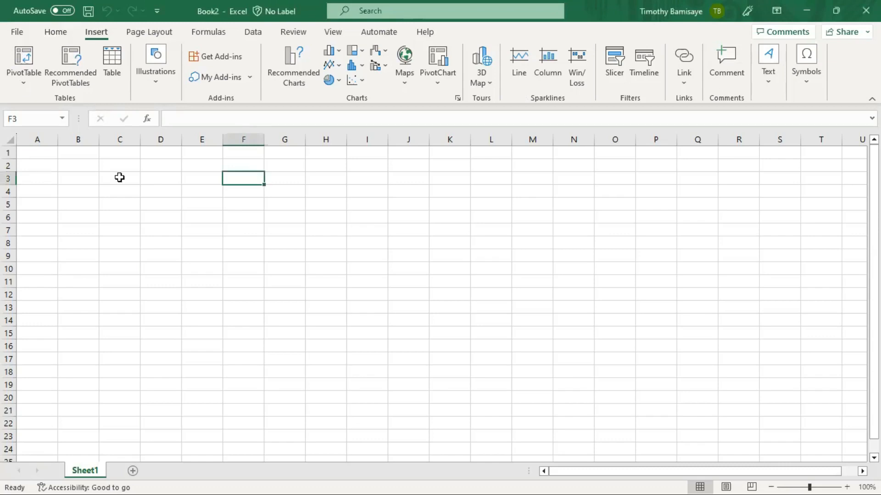
- Open a new blank workbook (Book2) and restore its window down from maximized
{"action": "left_click", "coordinate": [54, 32]}
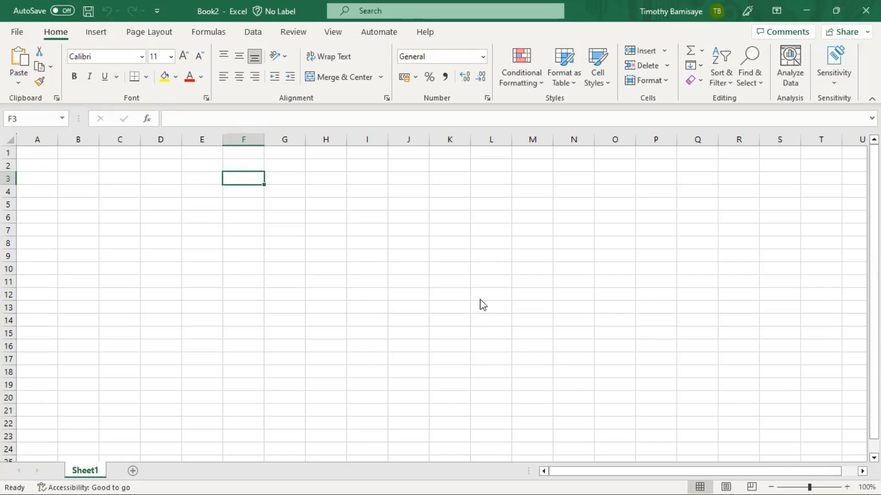
{"action": "key", "text": "ctrl+n"}
{"action": "left_click", "coordinate": [3, 8]}
{"action": "left_click", "coordinate": [482, 180]}
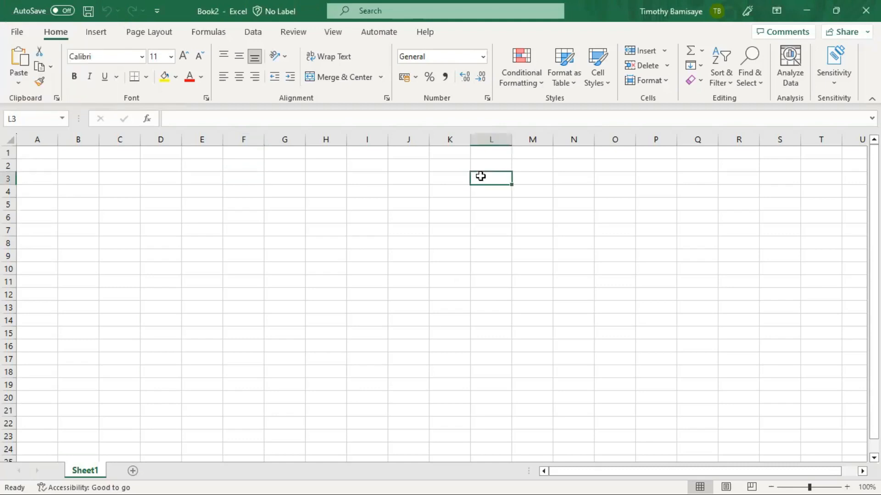
{"action": "left_click", "coordinate": [845, 10]}
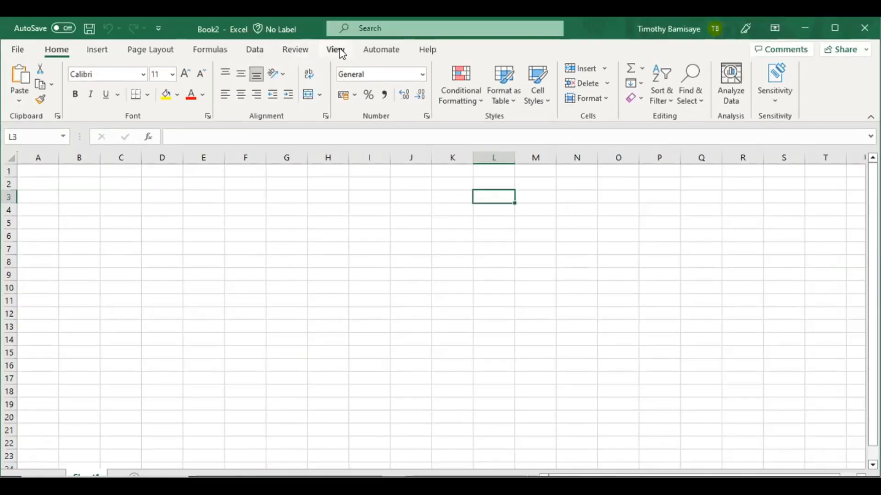
- Turn off the formula bar, row and column headings, and gridlines for Book2's Sheet1
{"action": "left_click", "coordinate": [340, 51]}
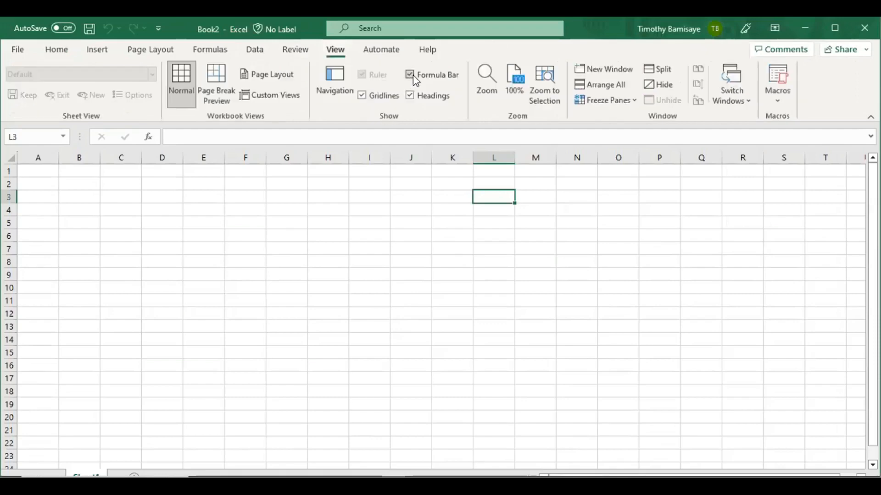
{"action": "left_click", "coordinate": [412, 75]}
{"action": "left_click", "coordinate": [410, 95]}
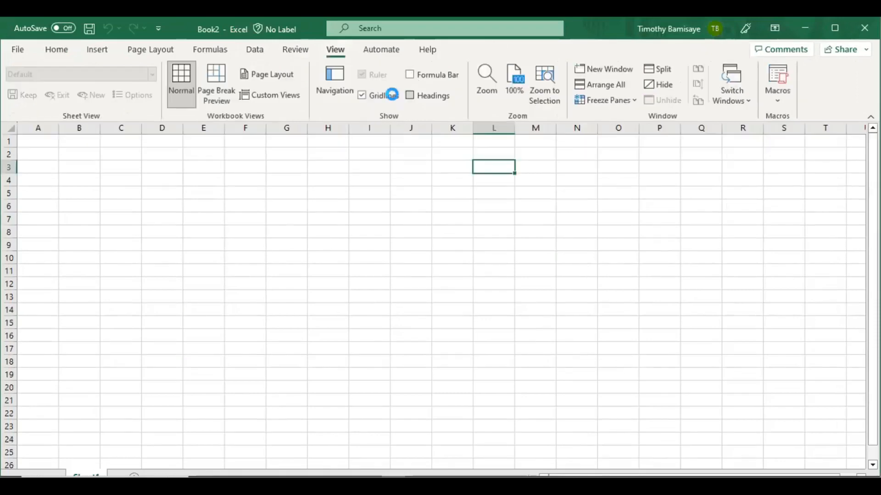
{"action": "left_click", "coordinate": [365, 95]}
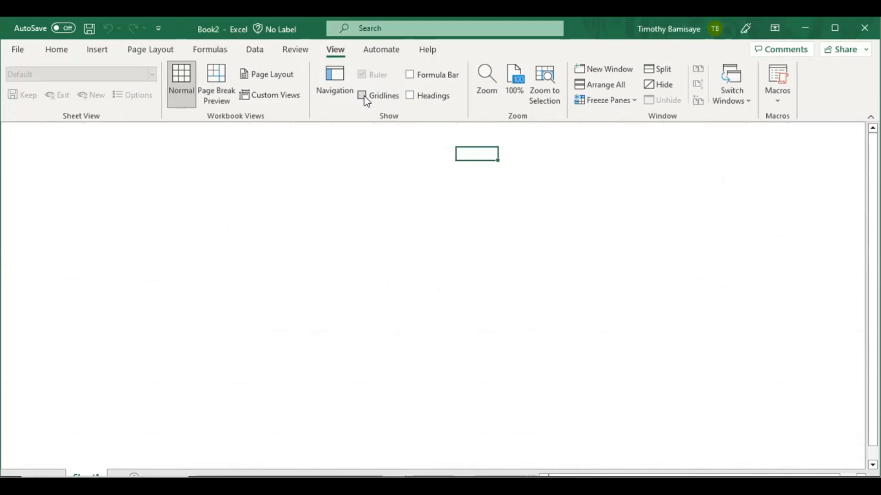
{"action": "left_click", "coordinate": [53, 50]}
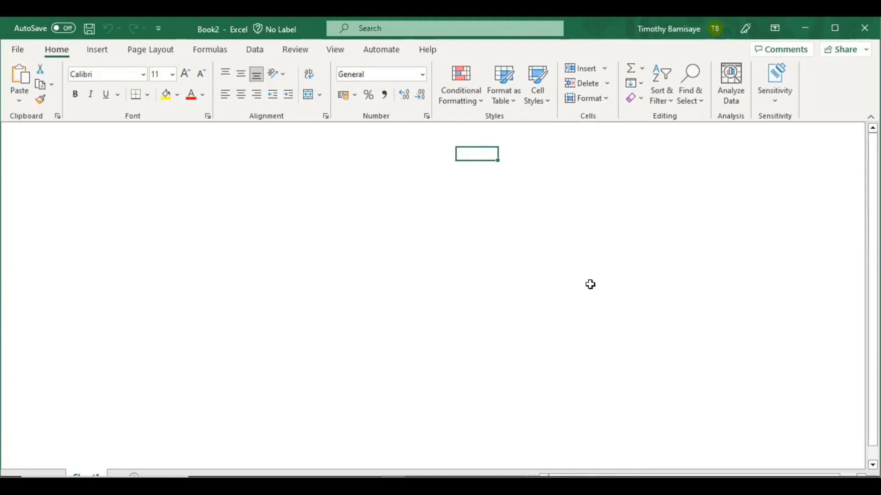
- Select a cell, move the active cell left and up, then bring up the View display options
{"action": "left_click", "coordinate": [427, 270]}
{"action": "key", "text": "ctrl+Left"}
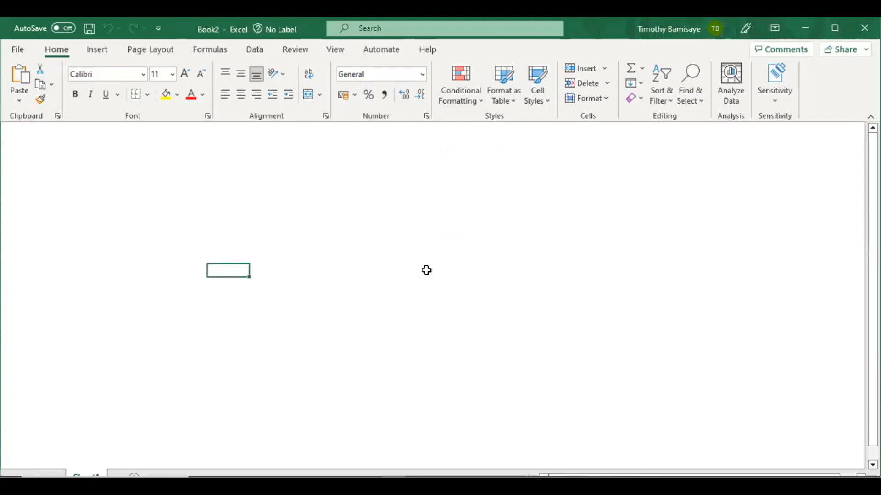
{"action": "key", "text": "Up"}
{"action": "key", "text": "Up"}
{"action": "key", "text": "Up"}
{"action": "key", "text": "Up"}
{"action": "key", "text": "Up"}
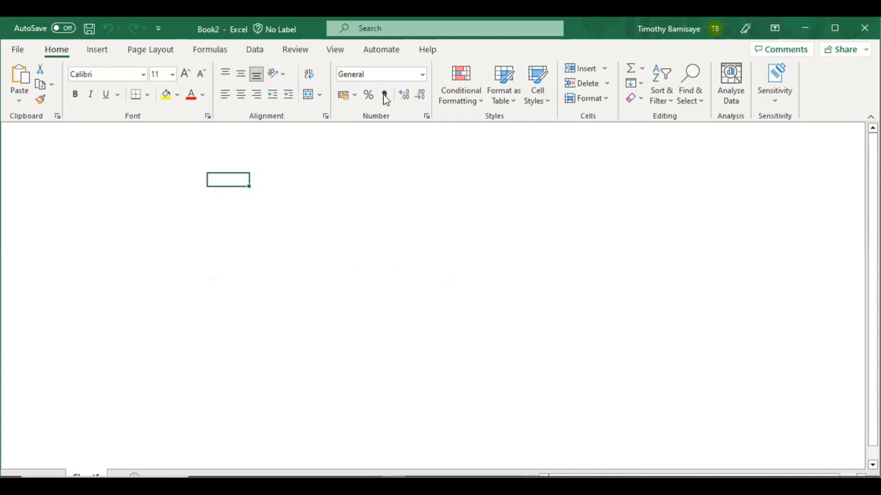
{"action": "left_click", "coordinate": [337, 50]}
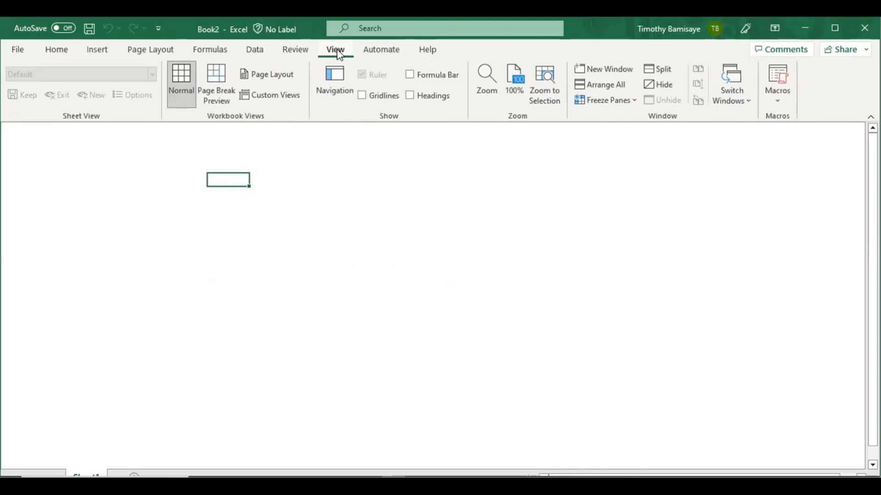
- Turn the formula bar, row and column headings, and gridlines back on
{"action": "left_click", "coordinate": [411, 76]}
{"action": "left_click", "coordinate": [410, 98]}
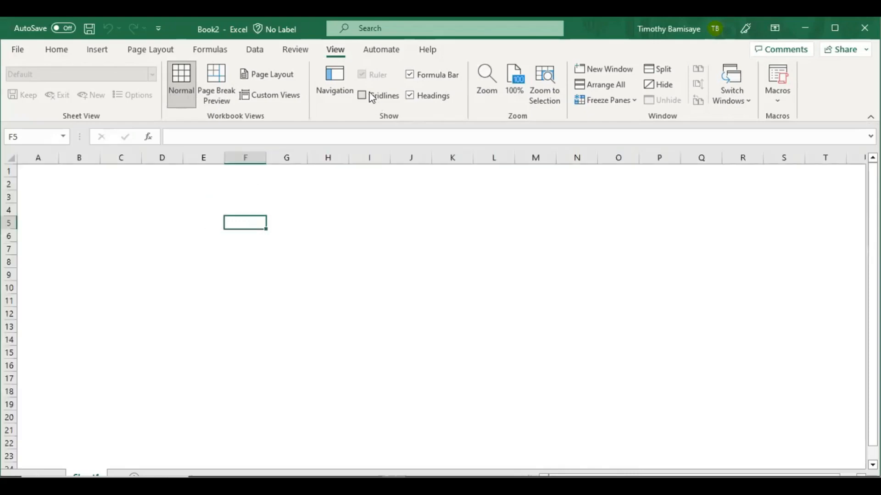
{"action": "left_click", "coordinate": [372, 98]}
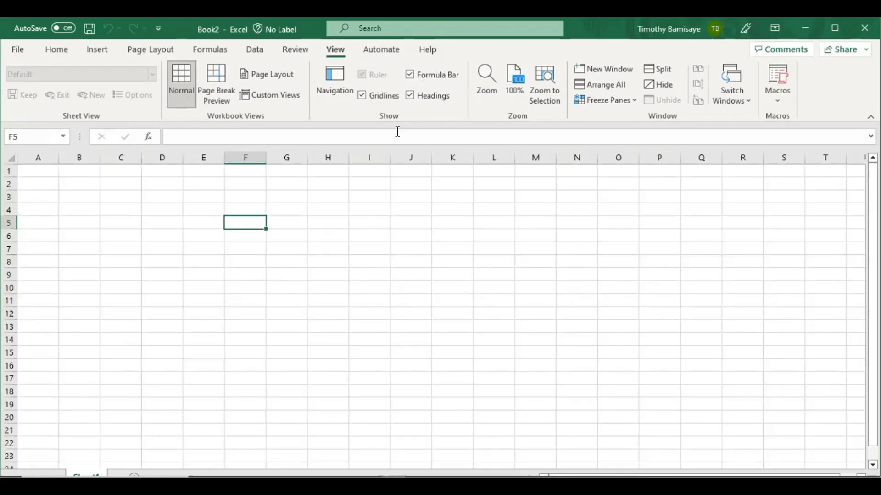
{"action": "left_click", "coordinate": [409, 95]}
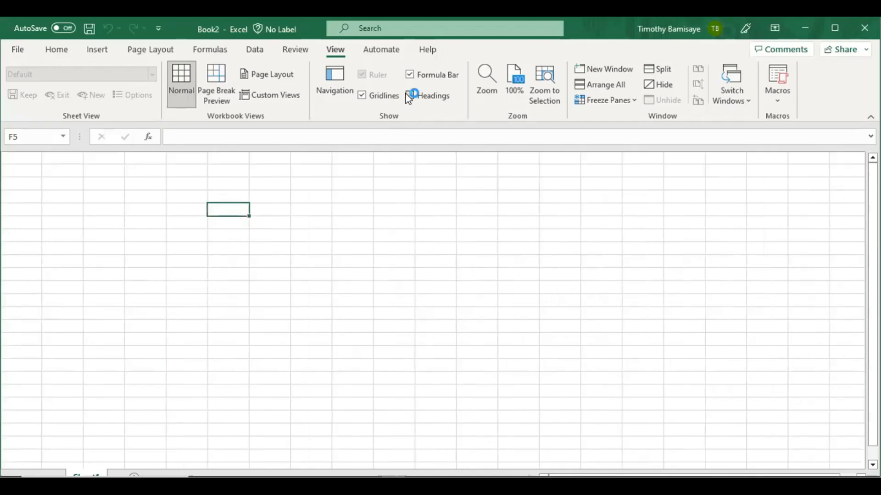
{"action": "left_click", "coordinate": [409, 95]}
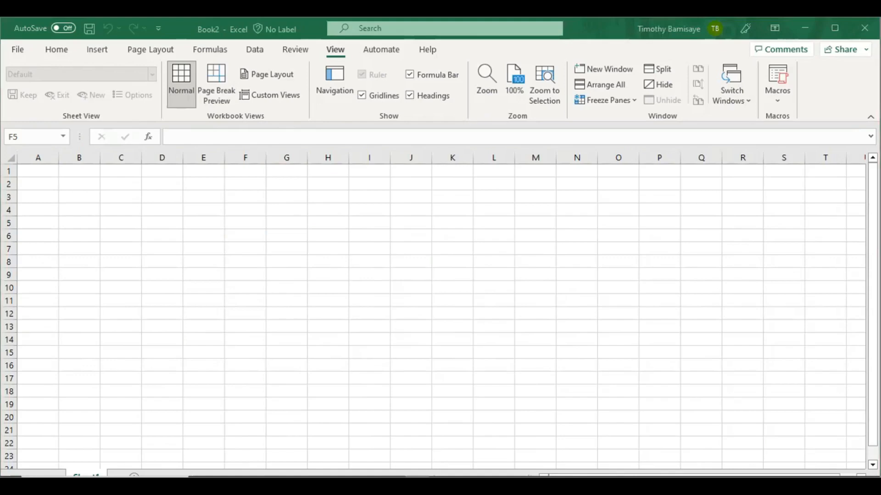
{"action": "left_click", "coordinate": [53, 50]}
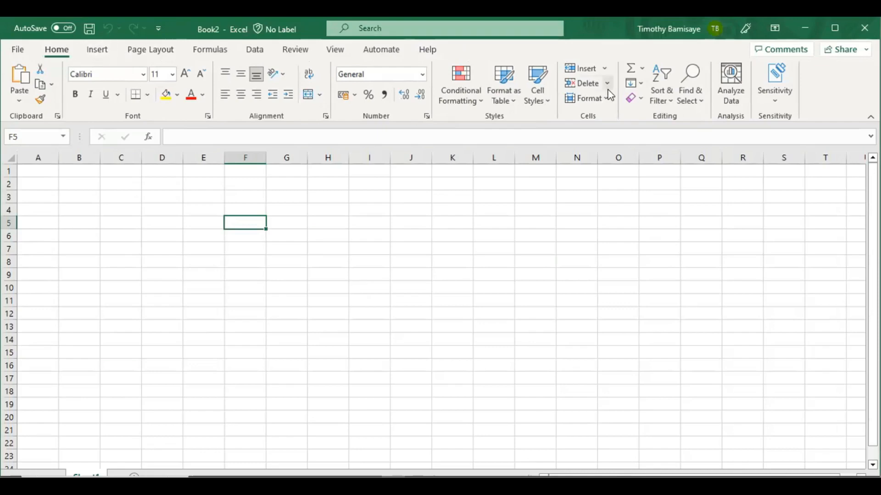
- Maximize the Book2 window to full screen, briefly checking the Formulas features
{"action": "left_click", "coordinate": [834, 35]}
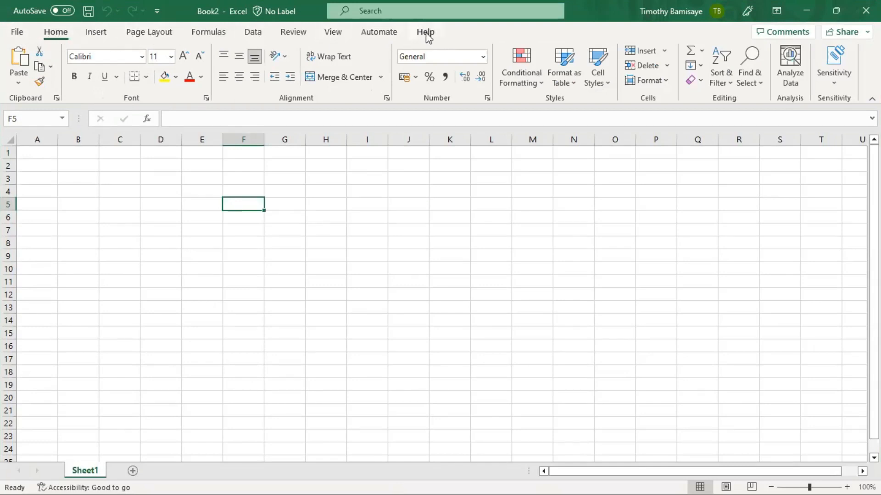
{"action": "left_click", "coordinate": [204, 34]}
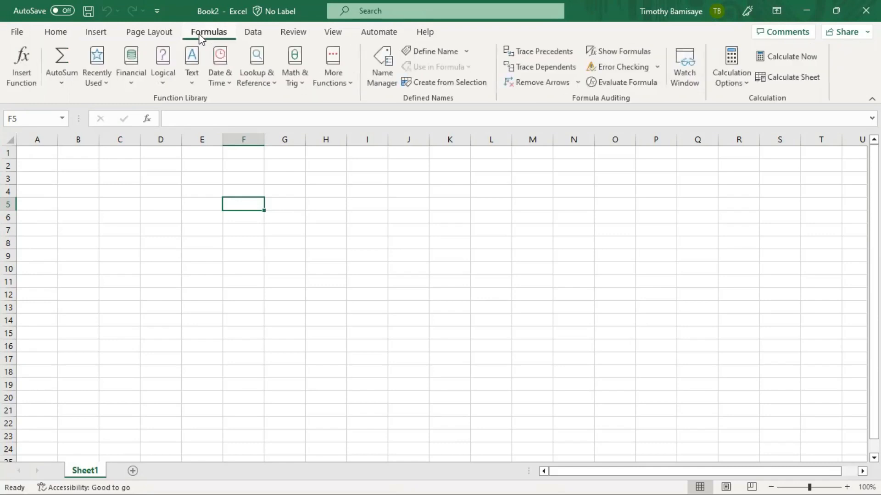
{"action": "left_click", "coordinate": [50, 35]}
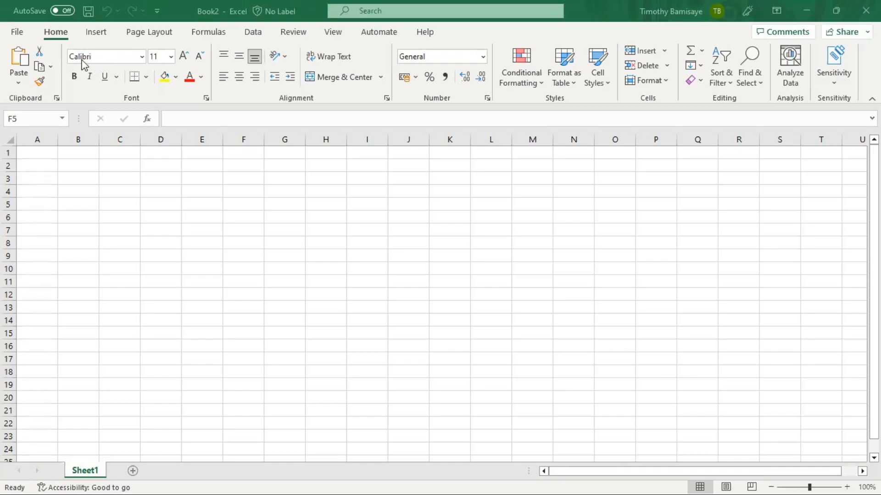
{"action": "left_click", "coordinate": [140, 56]}
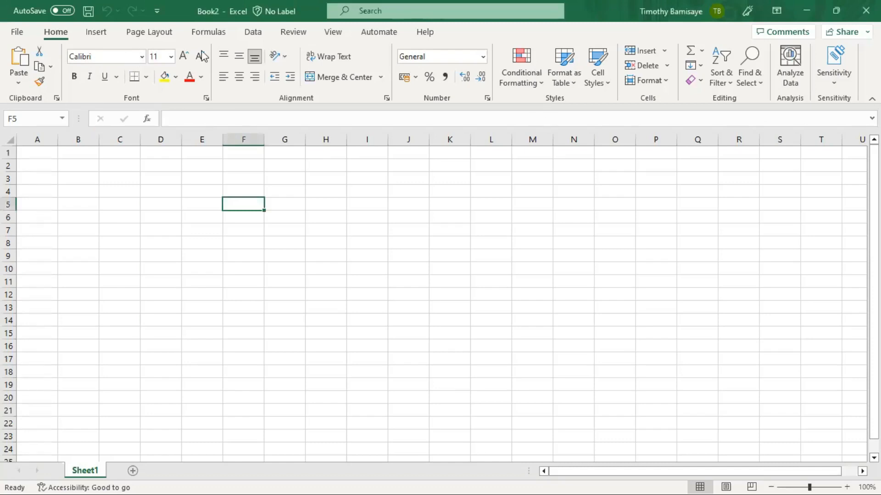
{"action": "left_click", "coordinate": [140, 58]}
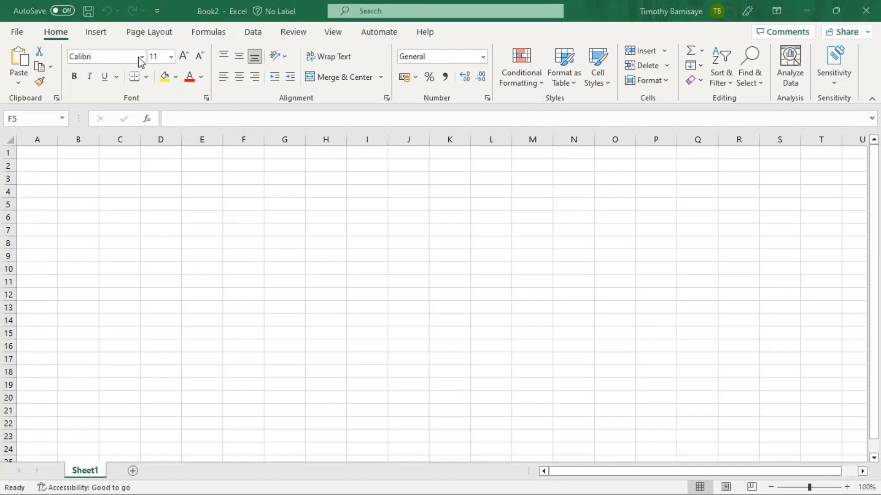
{"action": "left_click", "coordinate": [141, 59]}
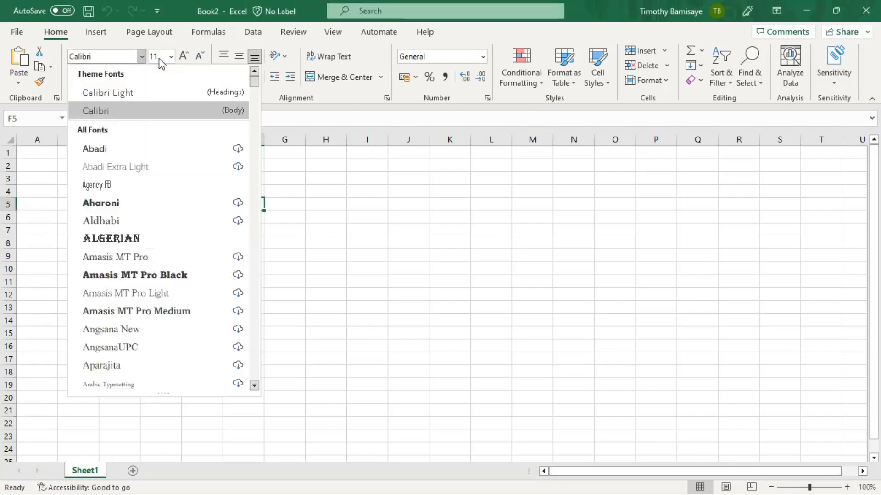
{"action": "left_click", "coordinate": [161, 56]}
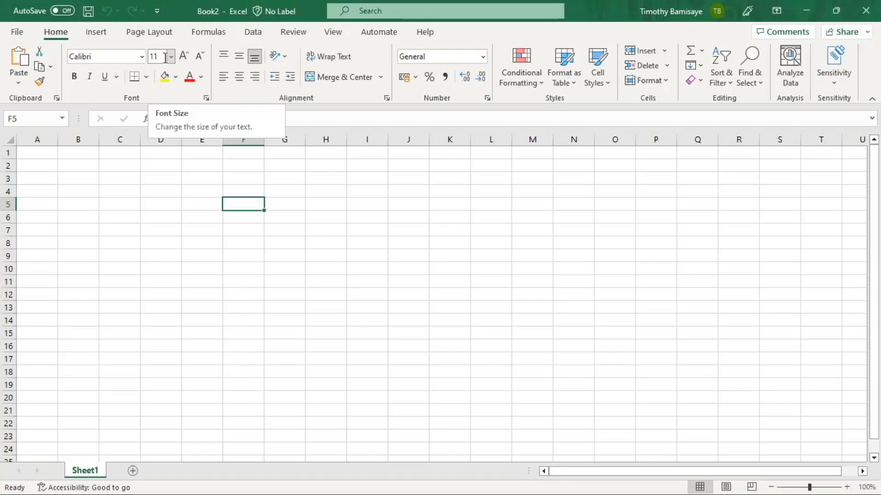
{"action": "left_click", "coordinate": [171, 57]}
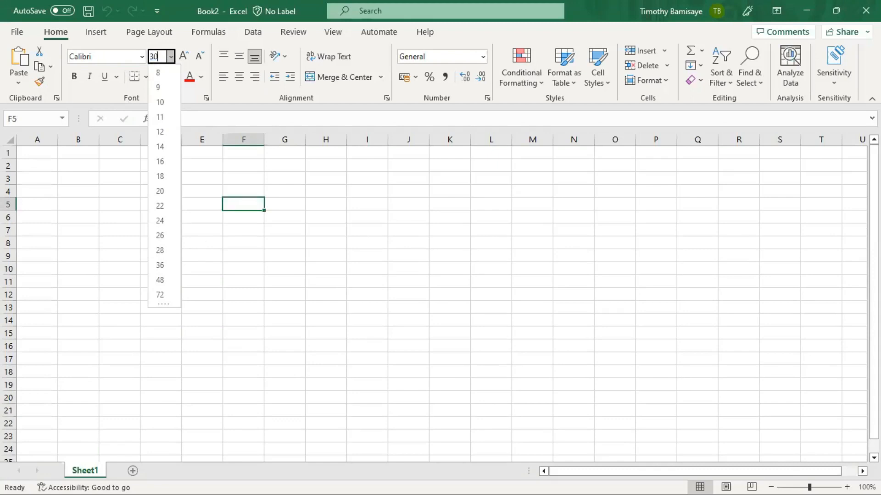
{"action": "type", "text": "30"}
{"action": "key", "text": "Return"}
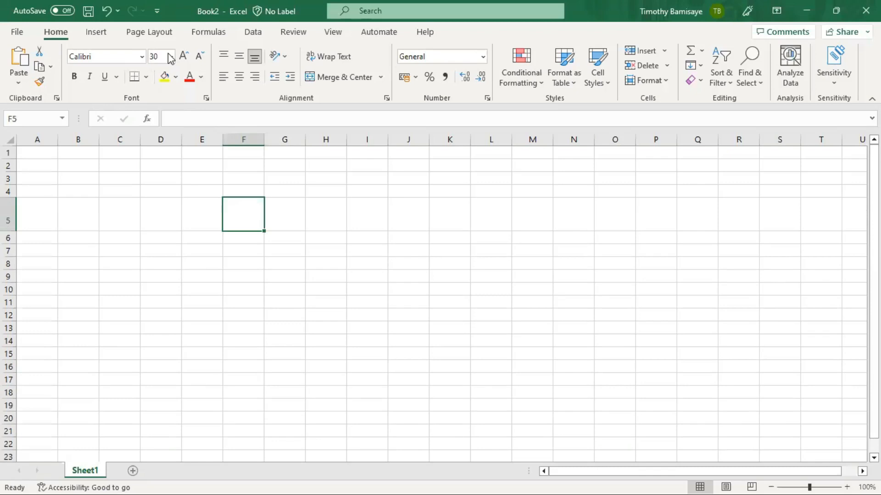
{"action": "key", "text": "ctrl+z"}
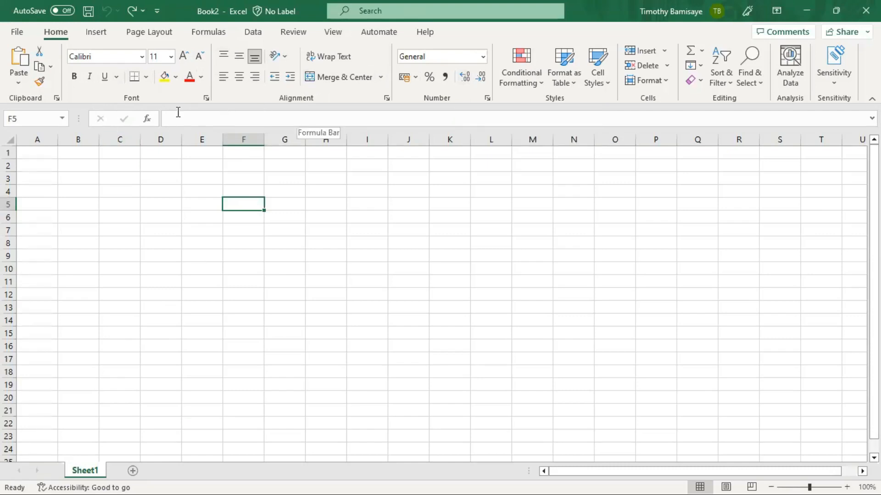
{"action": "left_click", "coordinate": [116, 345]}
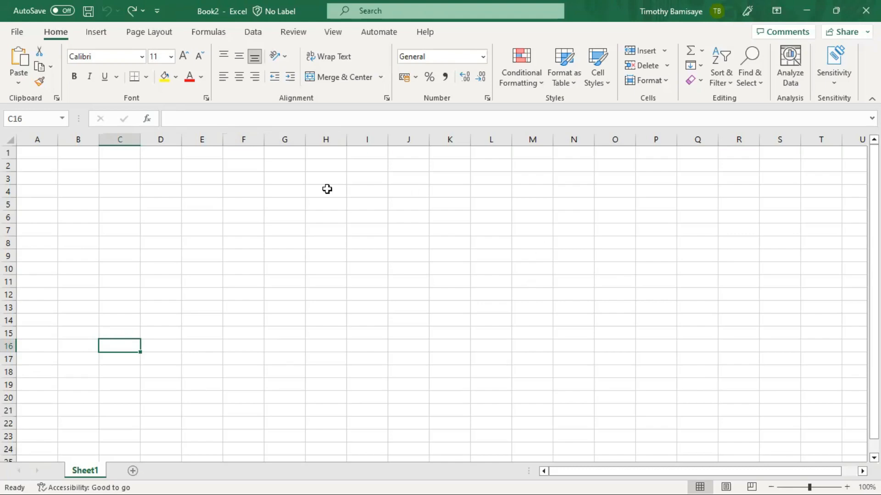
- After clearing a mistyped start, enter 'workbook' in F5 and 'worksheets' in F7
{"action": "left_click", "coordinate": [248, 201]}
{"action": "type", "text": "Ch"}
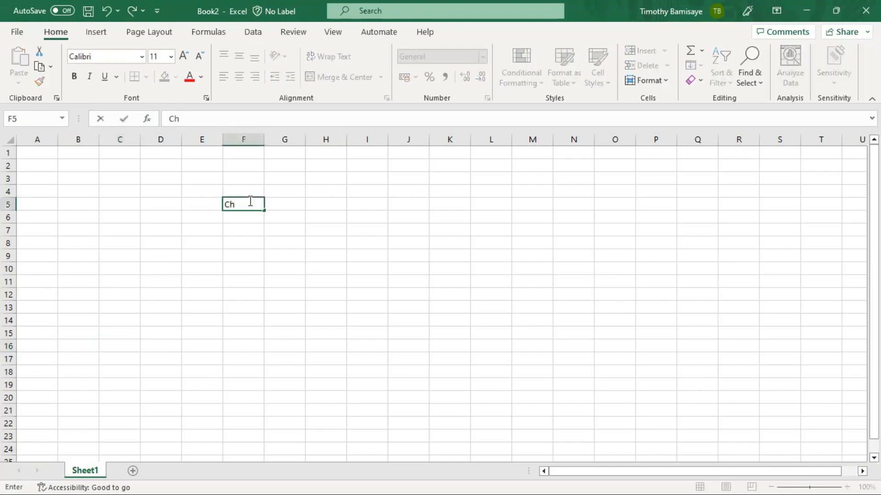
{"action": "key", "text": "BackSpace"}
{"action": "type", "text": "hp"}
{"action": "key", "text": "BackSpace"}
{"action": "key", "text": "BackSpace"}
{"action": "key", "text": "BackSpace"}
{"action": "key", "text": "Return"}
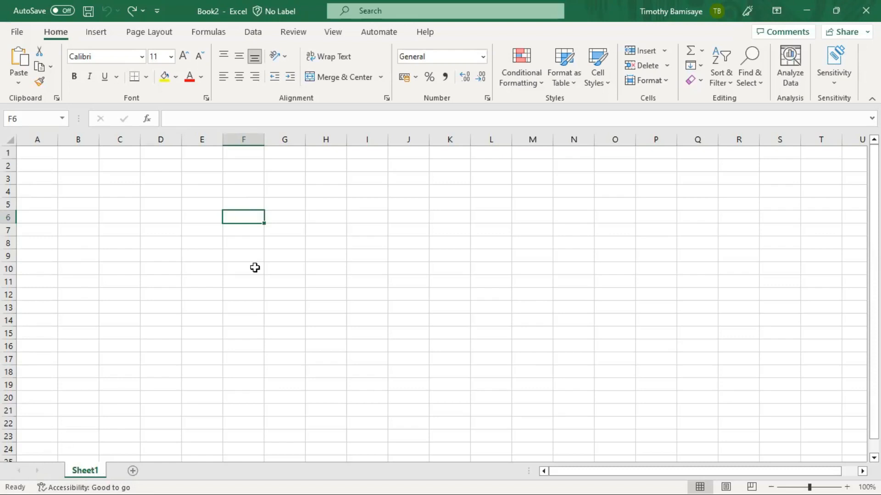
{"action": "key", "text": "Up"}
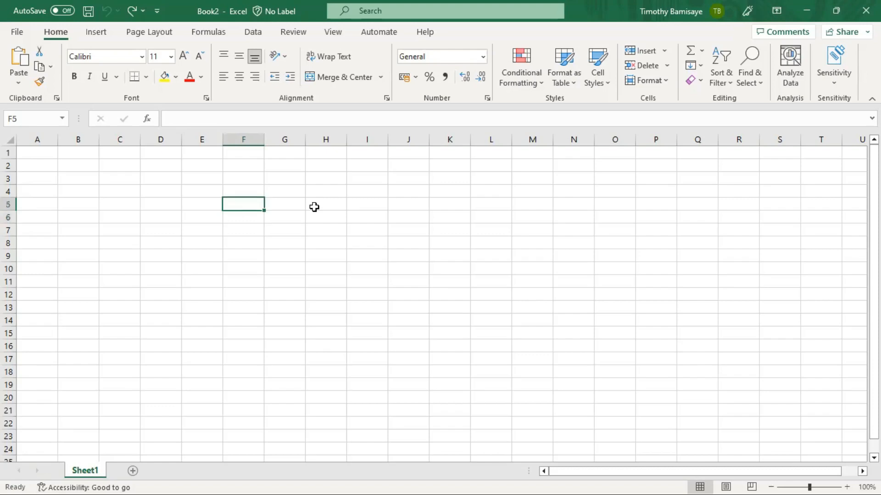
{"action": "type", "text": "work"}
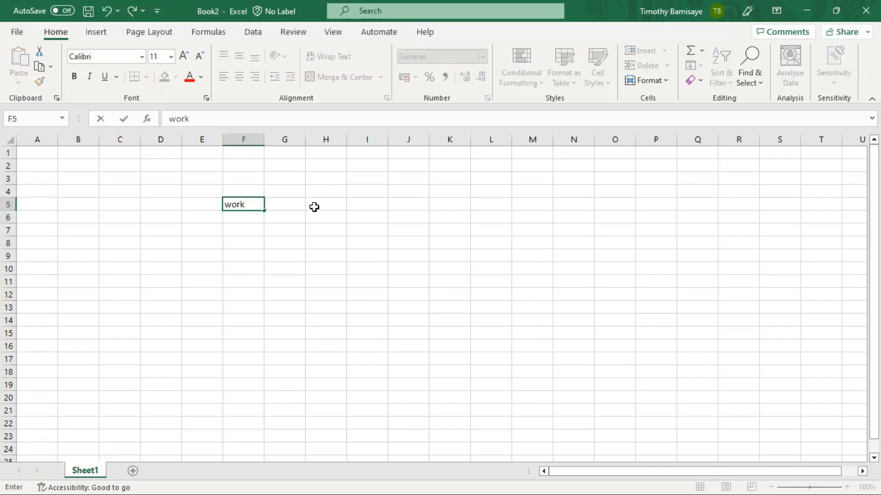
{"action": "type", "text": "book"}
{"action": "key", "text": "Return"}
{"action": "key", "text": "Return"}
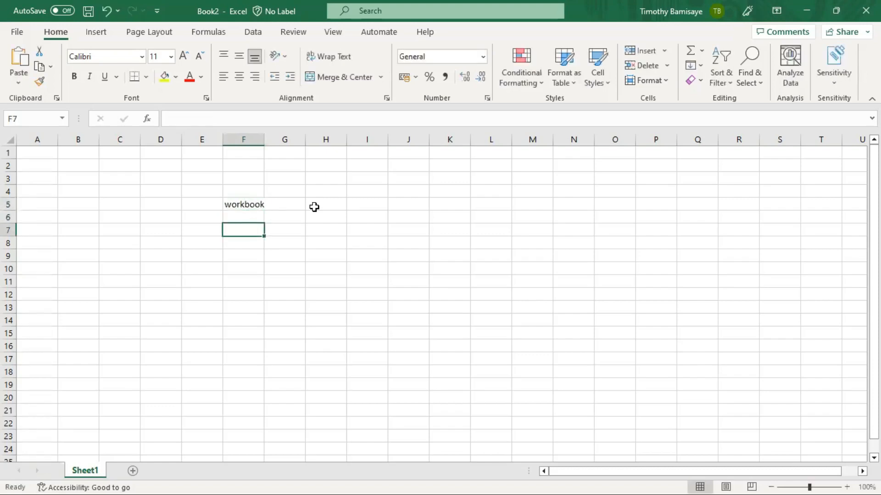
{"action": "type", "text": "worksheets"}
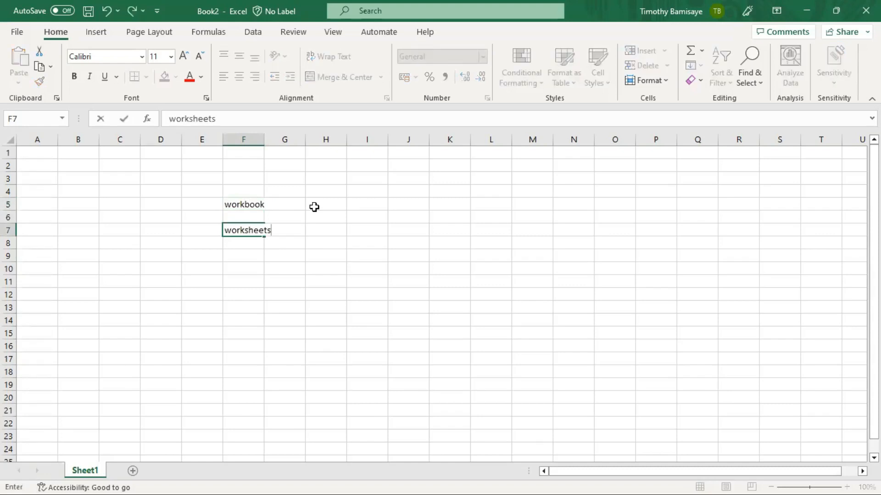
{"action": "key", "text": "Return"}
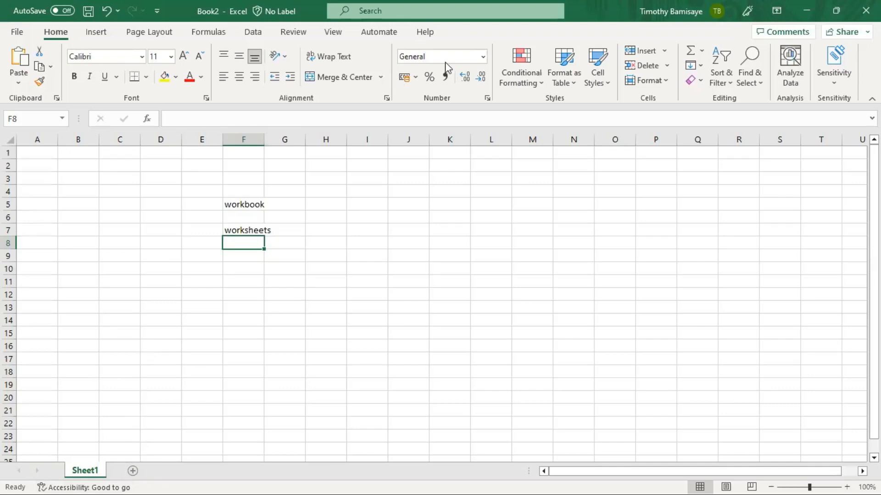
- Add blank worksheets Sheet3, Sheet4 and Sheet5, then go back to Sheet1
{"action": "key", "text": "alt+Tab"}
{"action": "left_click", "coordinate": [133, 471]}
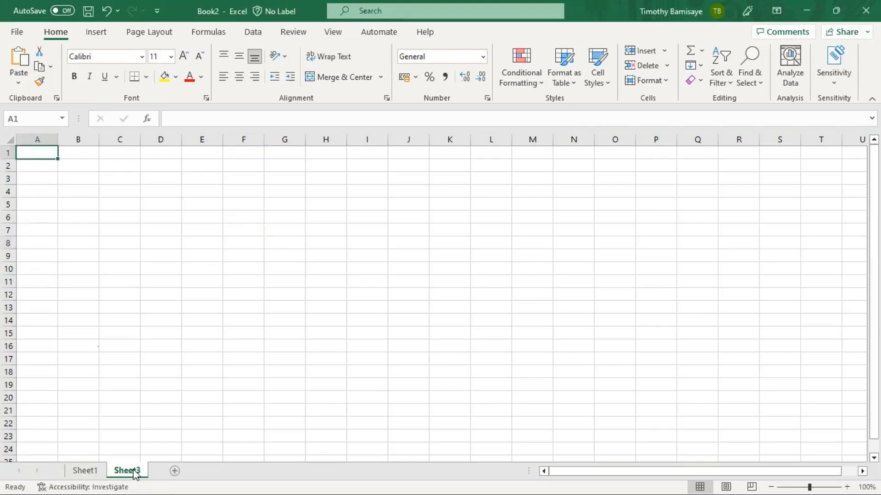
{"action": "left_click", "coordinate": [175, 471]}
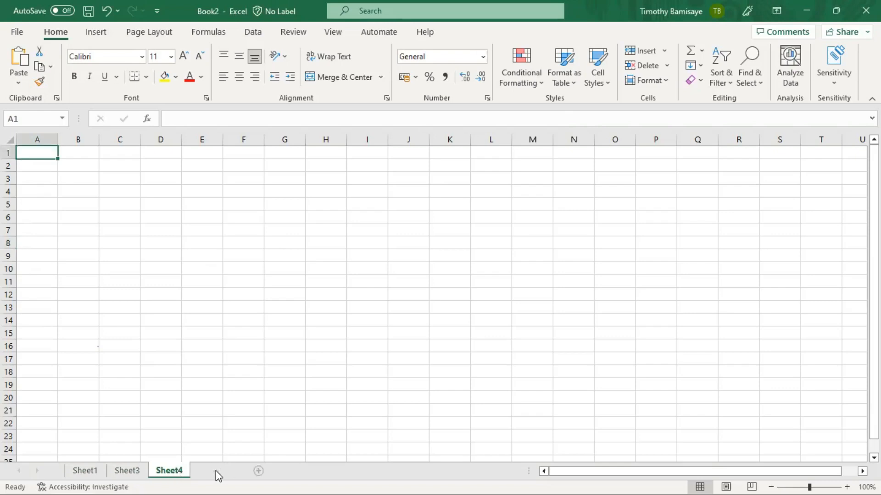
{"action": "left_click", "coordinate": [215, 470]}
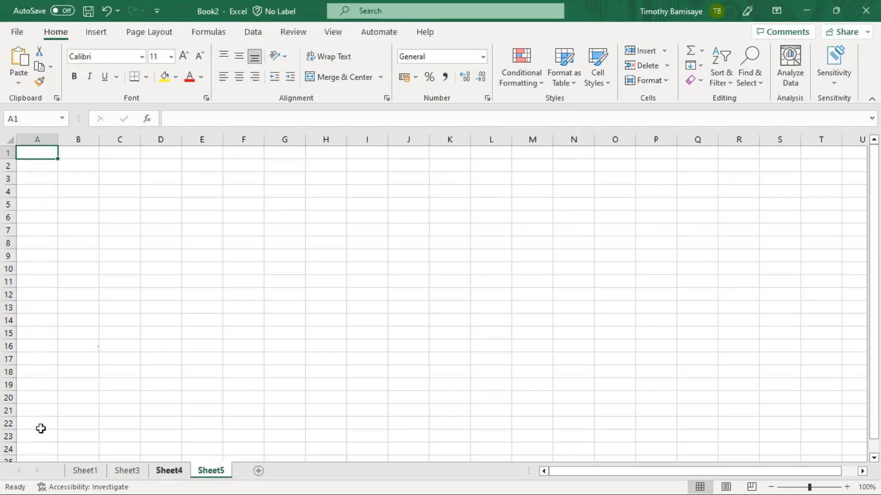
{"action": "left_click", "coordinate": [85, 472]}
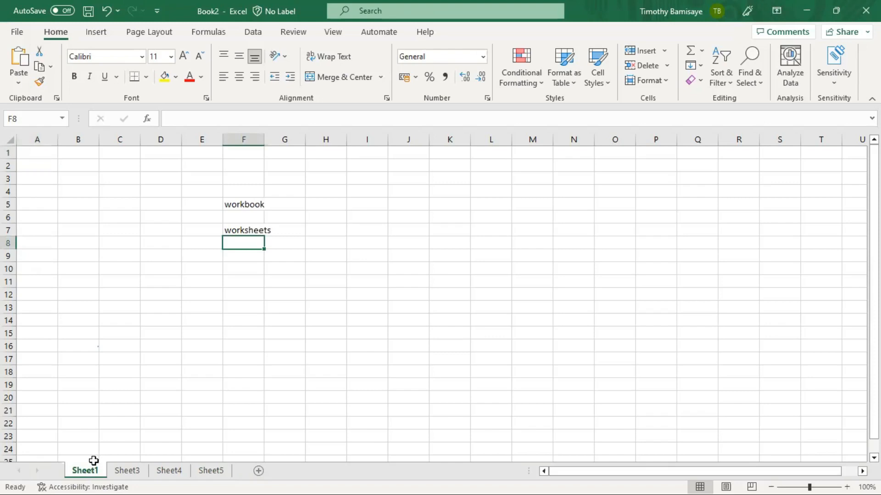
- Rename the Sheet1 tab to 'Introduction'
{"action": "double_click", "coordinate": [87, 471]}
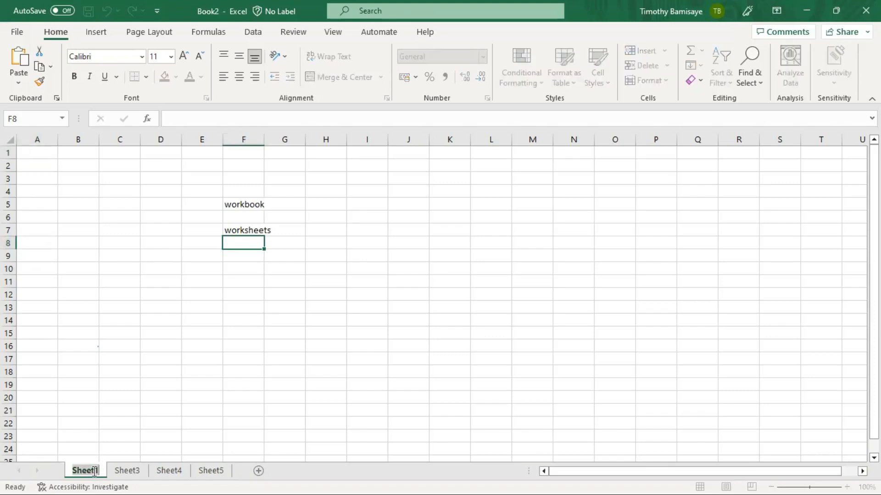
{"action": "type", "text": "Introduction"}
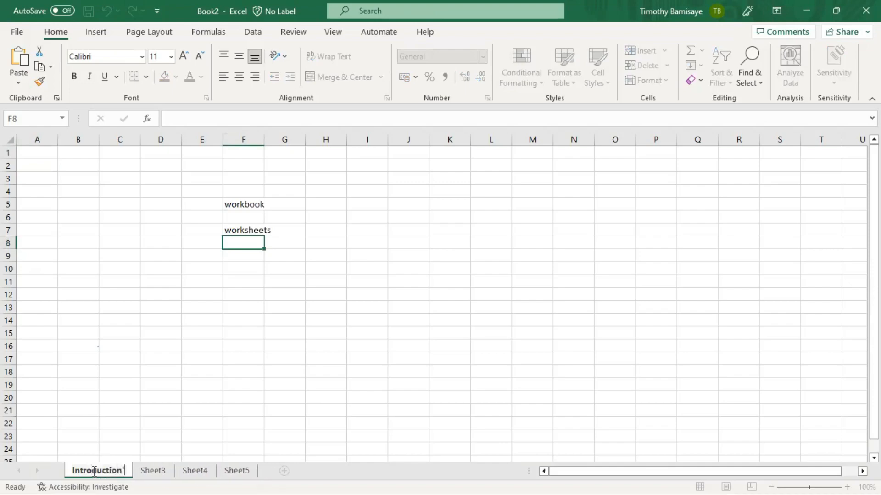
{"action": "key", "text": "Return"}
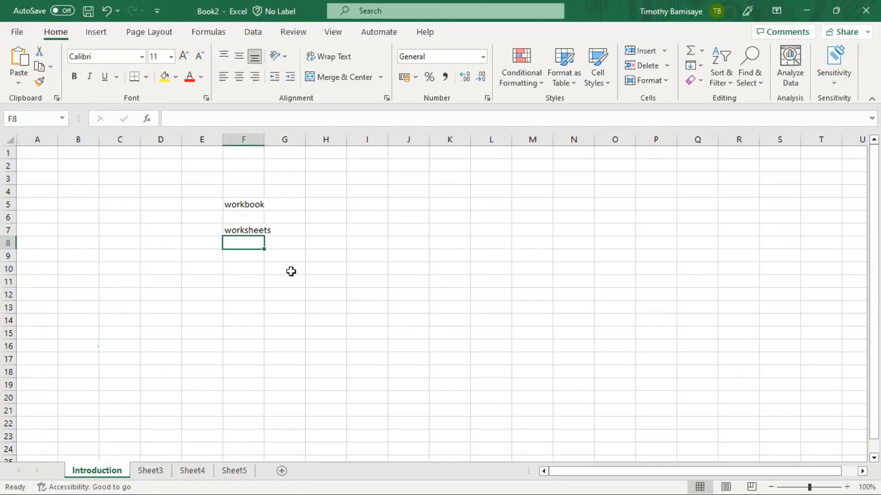
{"action": "right_click", "coordinate": [118, 478]}
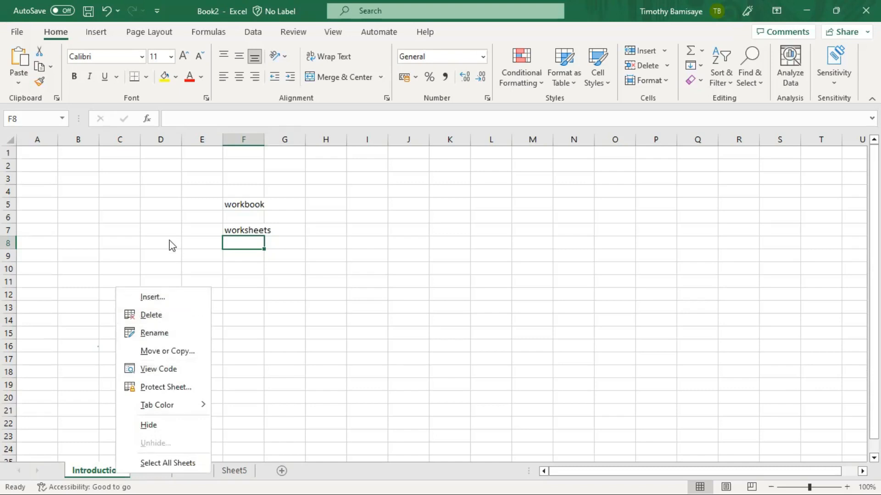
{"action": "key", "text": "Escape"}
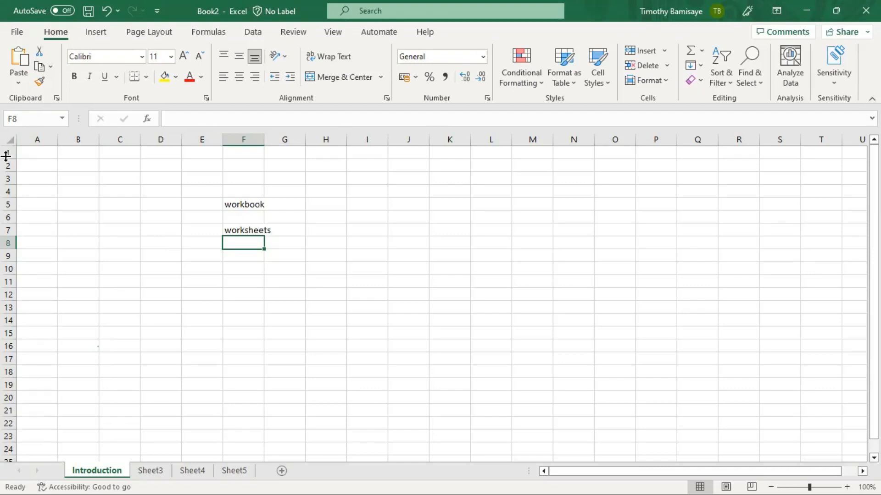
{"action": "left_click_drag", "start_coordinate": [10, 151], "coordinate": [10, 166]}
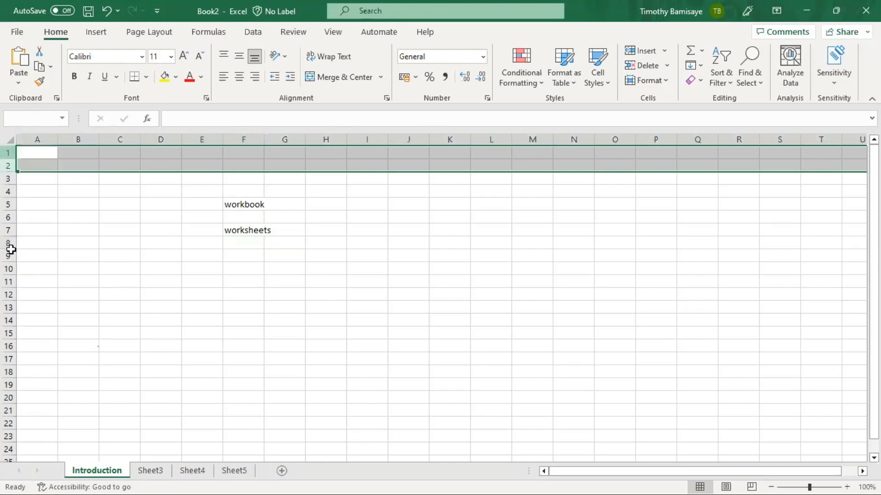
{"action": "left_click_drag", "start_coordinate": [11, 250], "coordinate": [11, 248]}
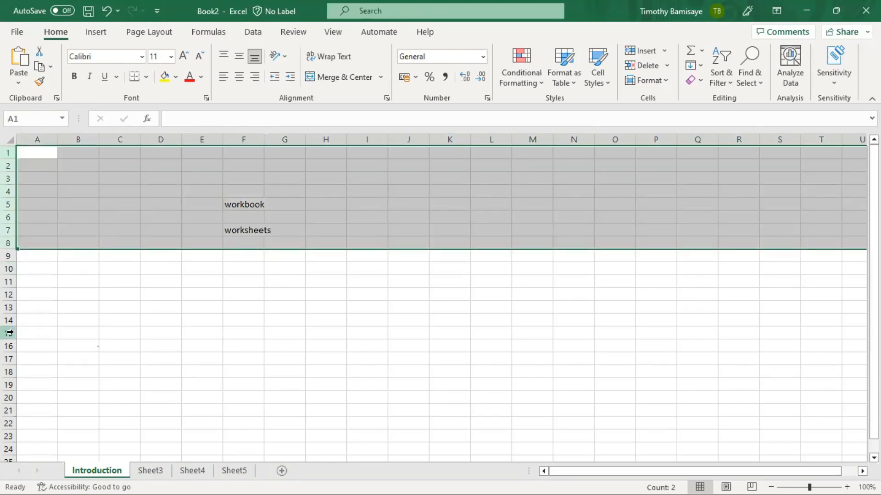
{"action": "left_click", "coordinate": [63, 205]}
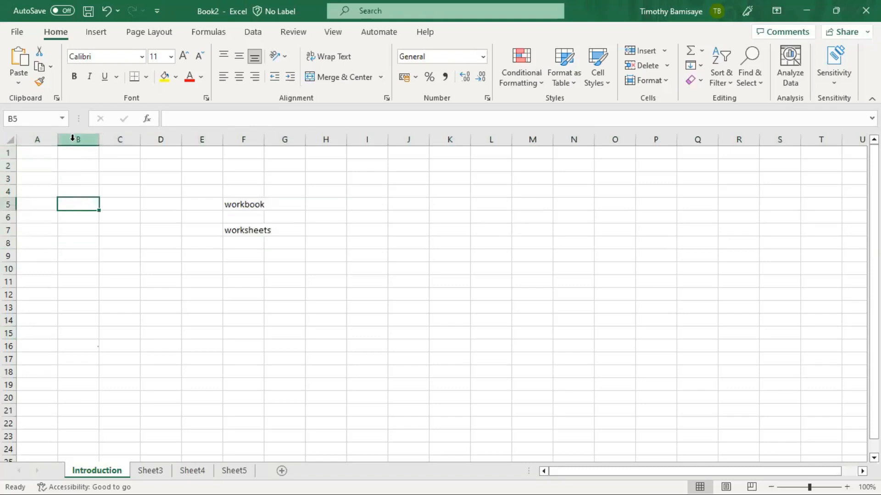
{"action": "left_click", "coordinate": [38, 155]}
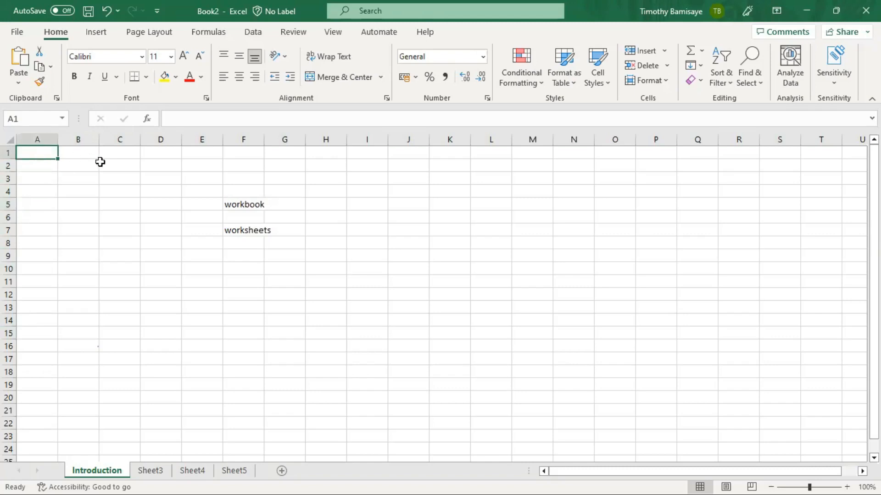
{"action": "left_click", "coordinate": [85, 170]}
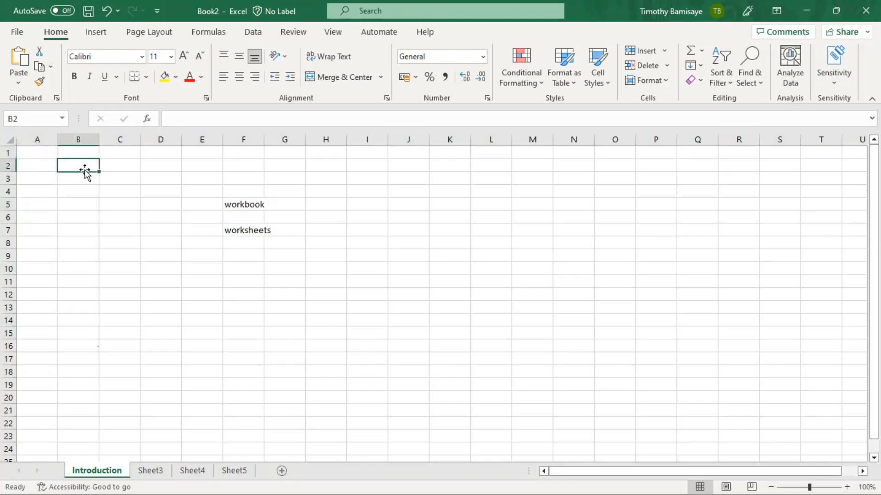
{"action": "left_click", "coordinate": [32, 151]}
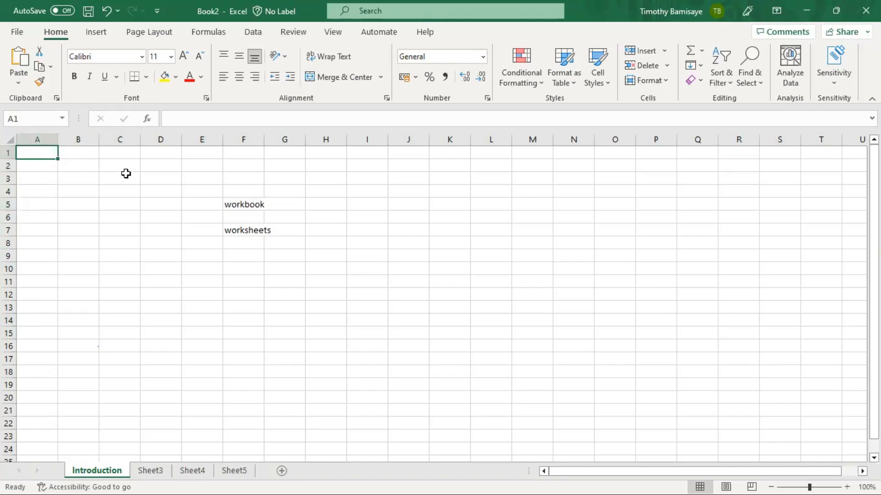
{"action": "left_click", "coordinate": [121, 178]}
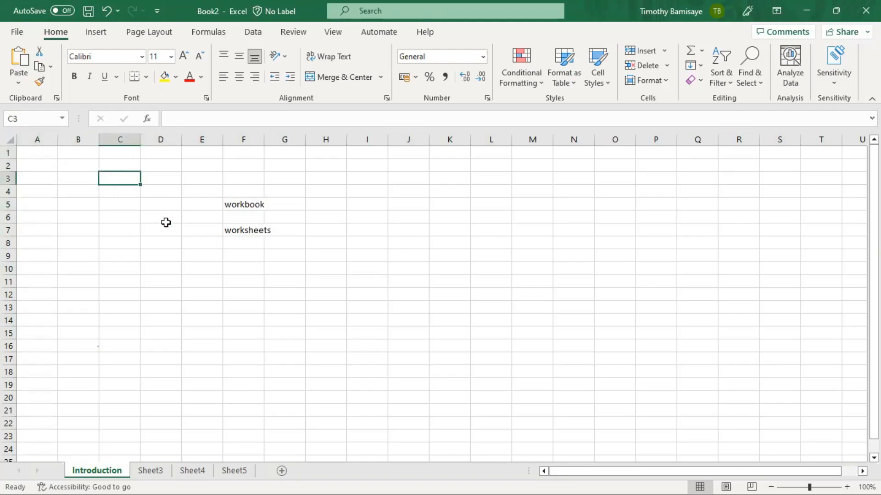
{"action": "left_click", "coordinate": [270, 163]}
{"action": "left_click", "coordinate": [379, 170]}
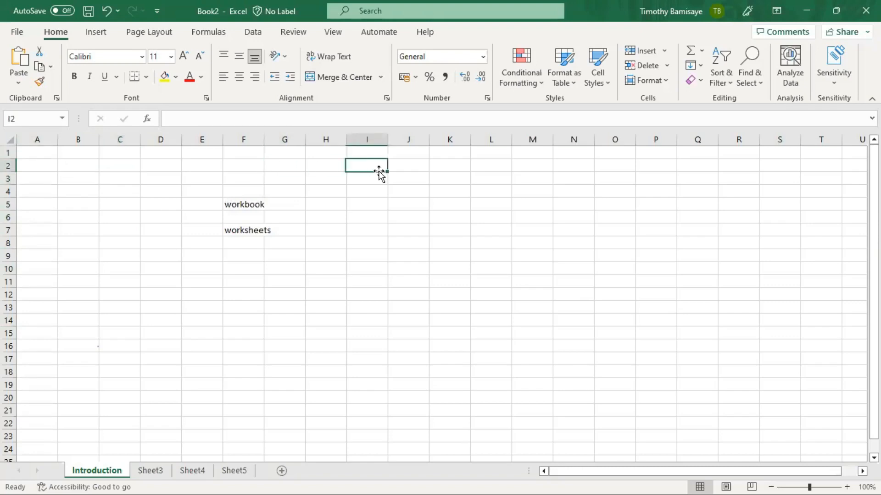
{"action": "left_click", "coordinate": [380, 227]}
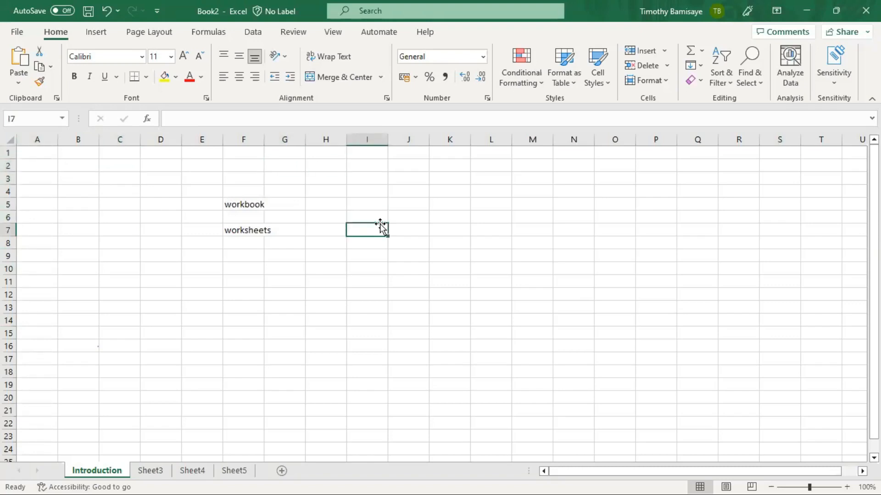
{"action": "left_click", "coordinate": [128, 176]}
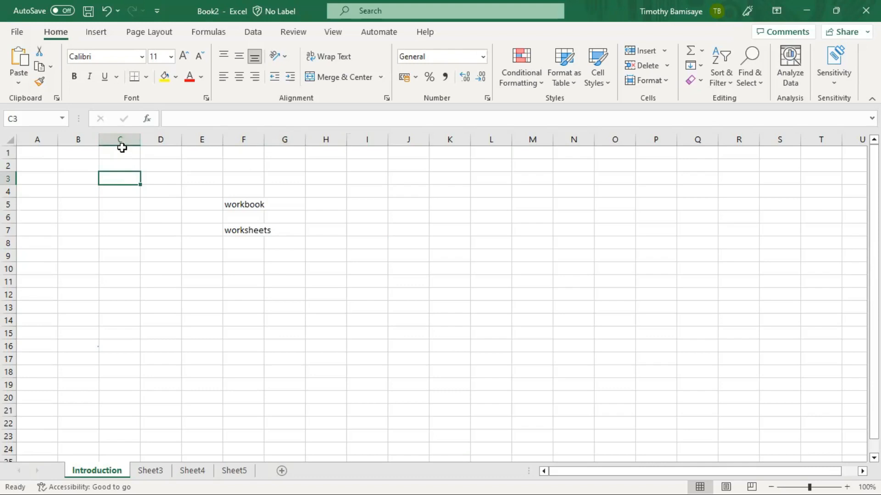
{"action": "left_click", "coordinate": [9, 180]}
{"action": "left_click", "coordinate": [116, 136]}
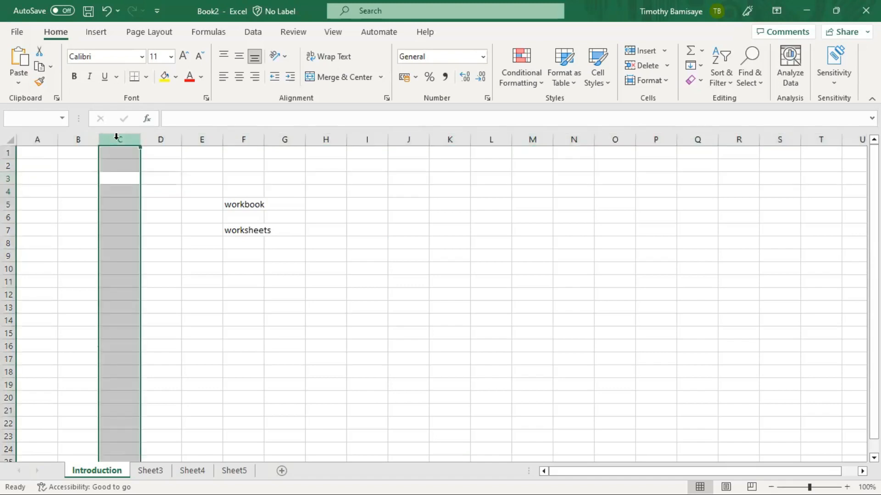
{"action": "left_click", "coordinate": [9, 180], "text": "ctrl"}
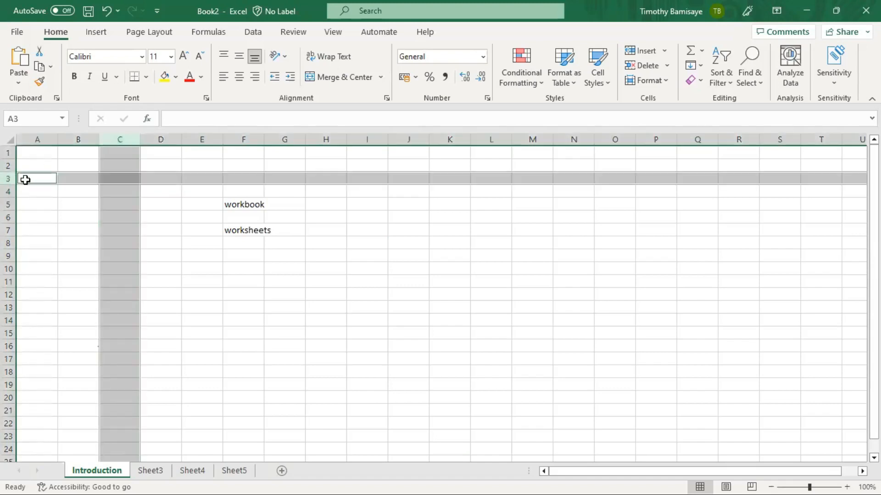
{"action": "left_click", "coordinate": [115, 177], "text": "ctrl"}
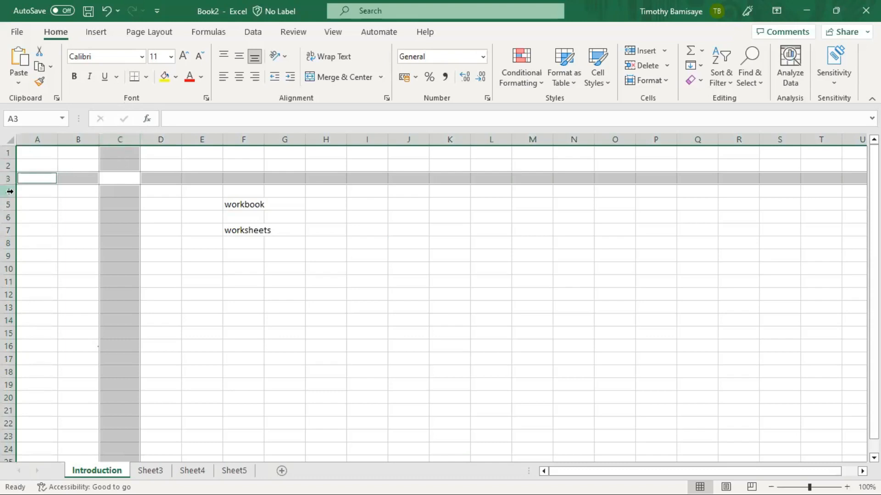
{"action": "left_click", "coordinate": [114, 177]}
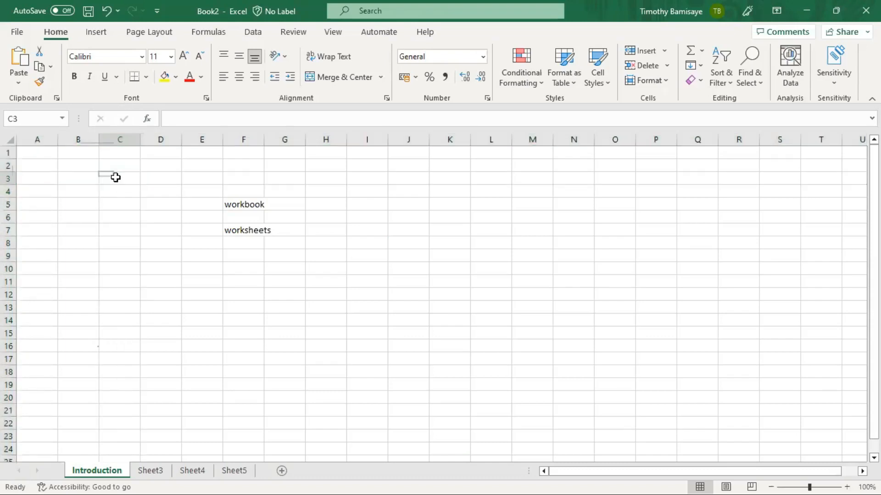
{"action": "left_click", "coordinate": [242, 205]}
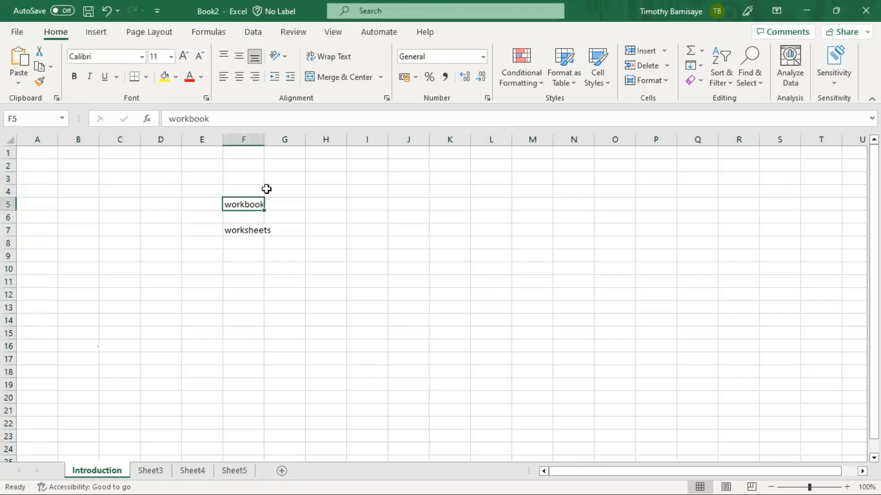
{"action": "left_click", "coordinate": [246, 131]}
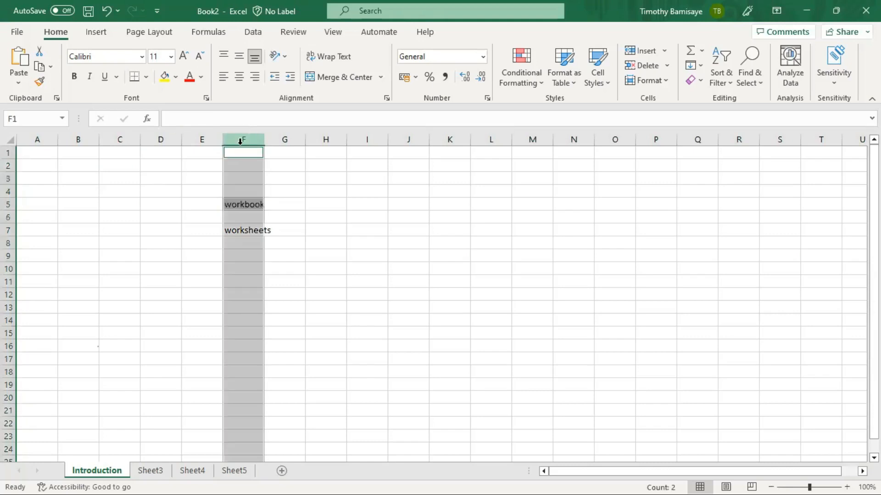
{"action": "left_click", "coordinate": [9, 204], "text": "ctrl"}
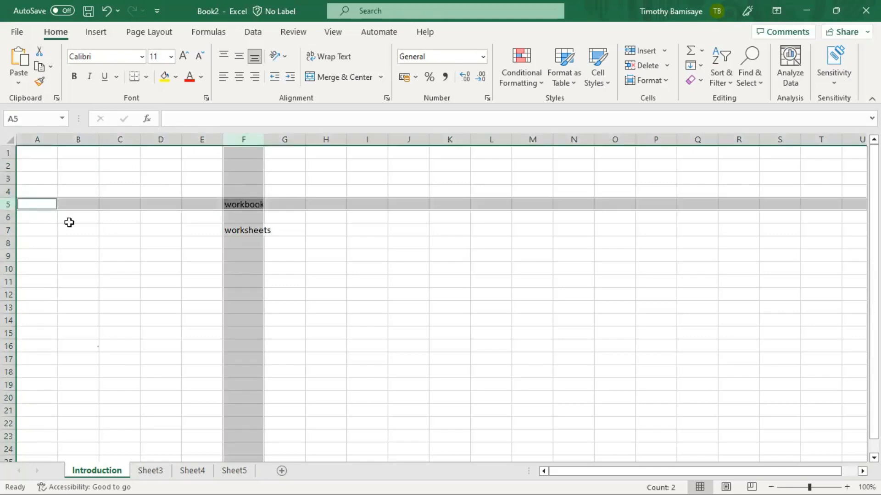
{"action": "left_click", "coordinate": [251, 205]}
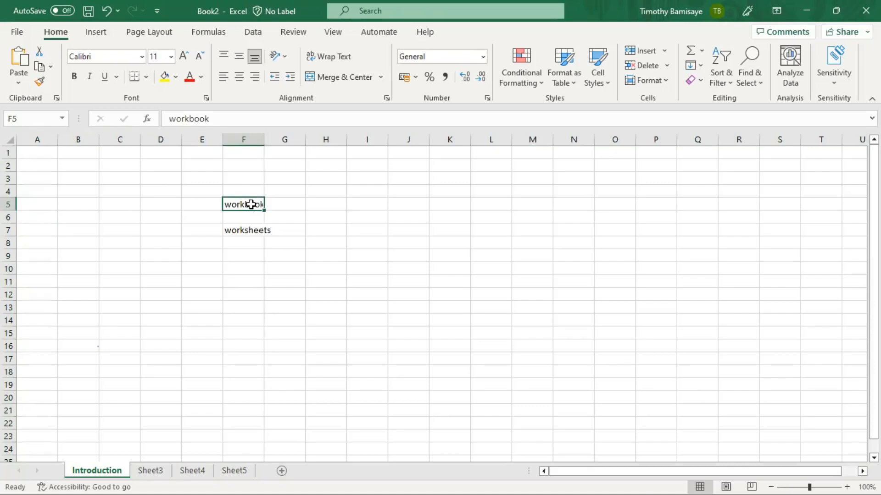
{"action": "left_click", "coordinate": [328, 165]}
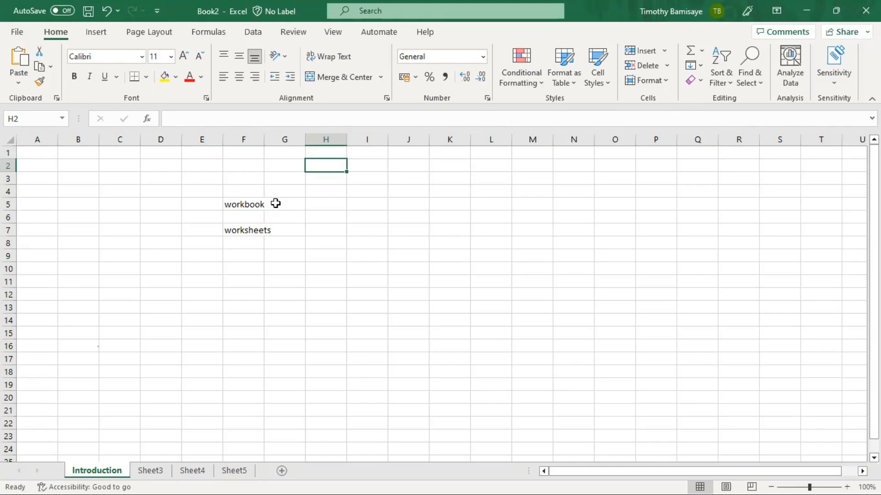
{"action": "left_click", "coordinate": [244, 203]}
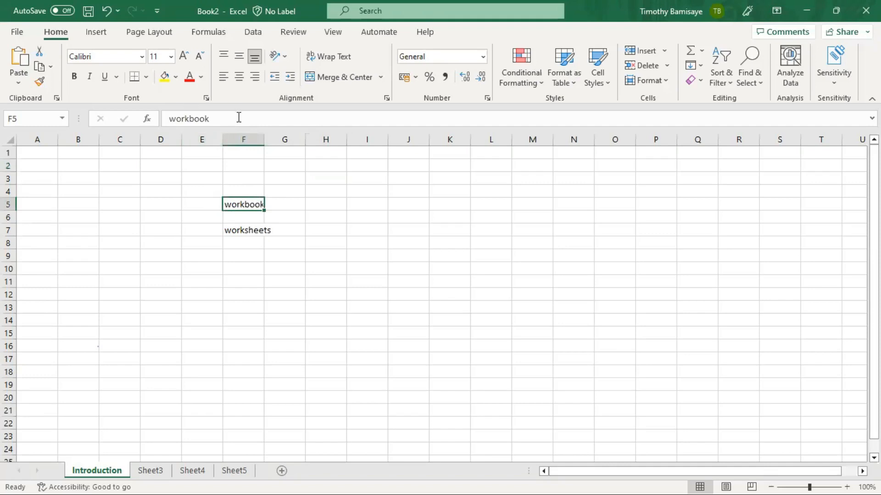
{"action": "left_click", "coordinate": [39, 119]}
{"action": "left_click", "coordinate": [246, 225]}
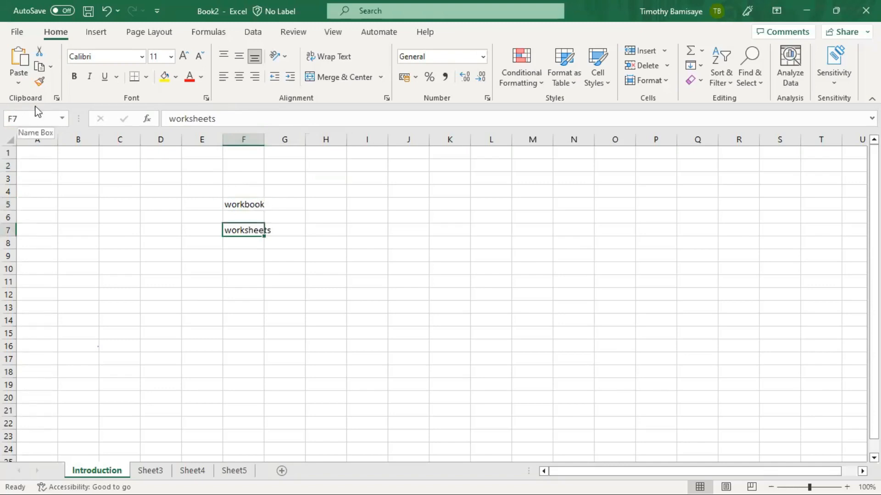
{"action": "left_click", "coordinate": [207, 297]}
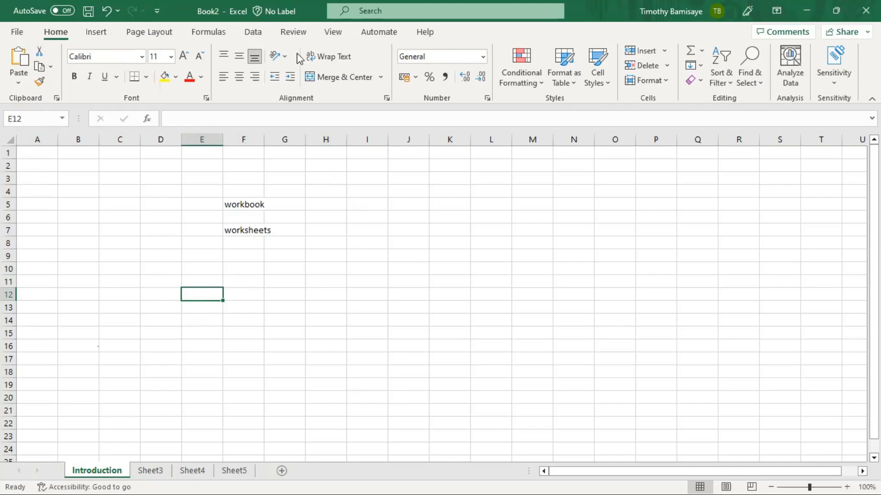
- Select a block reaching row 1 across columns E and F and delete 'workbook' and 'worksheets'
{"action": "key", "text": "alt+Tab"}
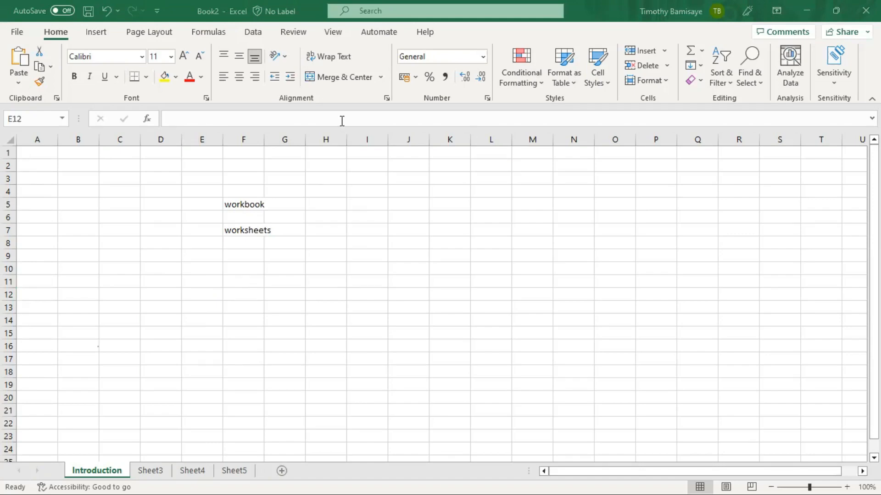
{"action": "key", "text": "shift+Up"}
{"action": "key", "text": "shift+Up"}
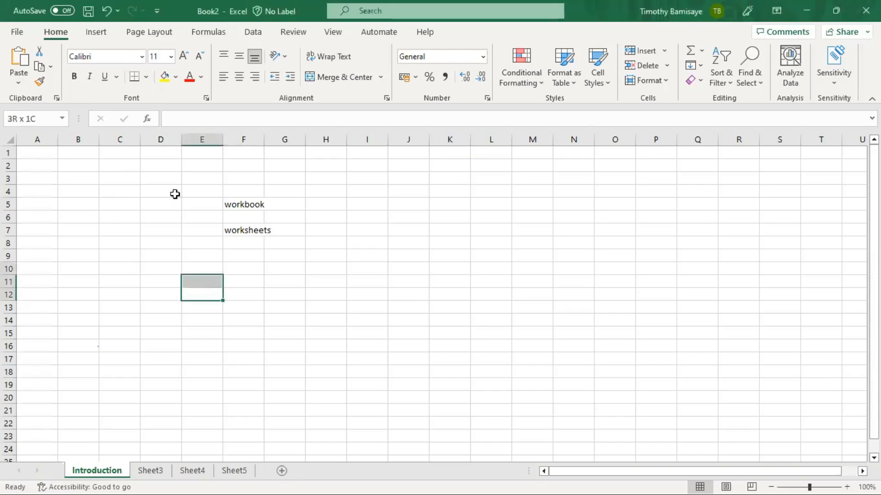
{"action": "key", "text": "ctrl+shift+Up"}
{"action": "key", "text": "shift+Right"}
{"action": "key", "text": "shift+Right"}
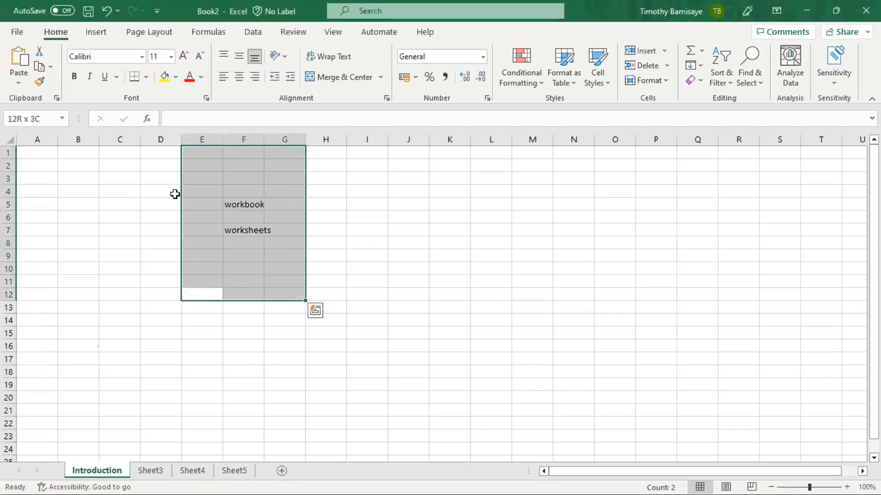
{"action": "key", "text": "Delete"}
- Select cells D4, F3 and E4, then move the active cell up to E2
{"action": "left_click", "coordinate": [175, 195]}
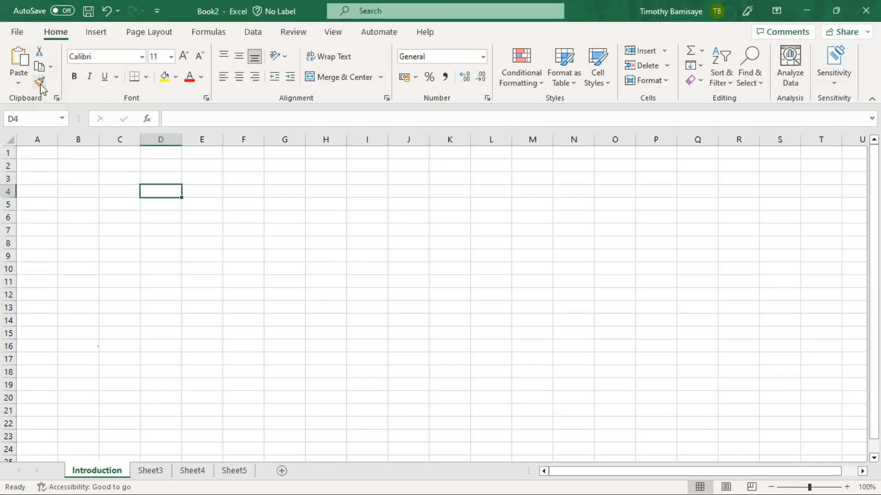
{"action": "left_click", "coordinate": [223, 184]}
{"action": "left_click", "coordinate": [220, 190]}
{"action": "key", "text": "Up"}
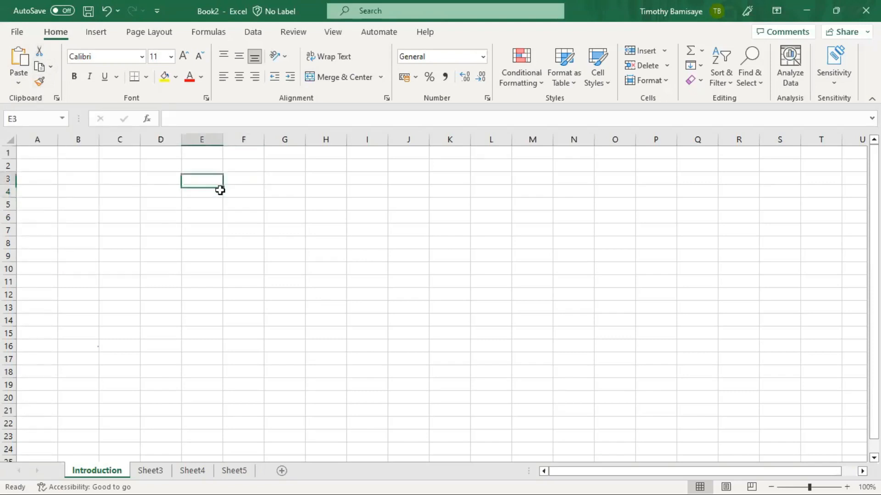
{"action": "key", "text": "Up"}
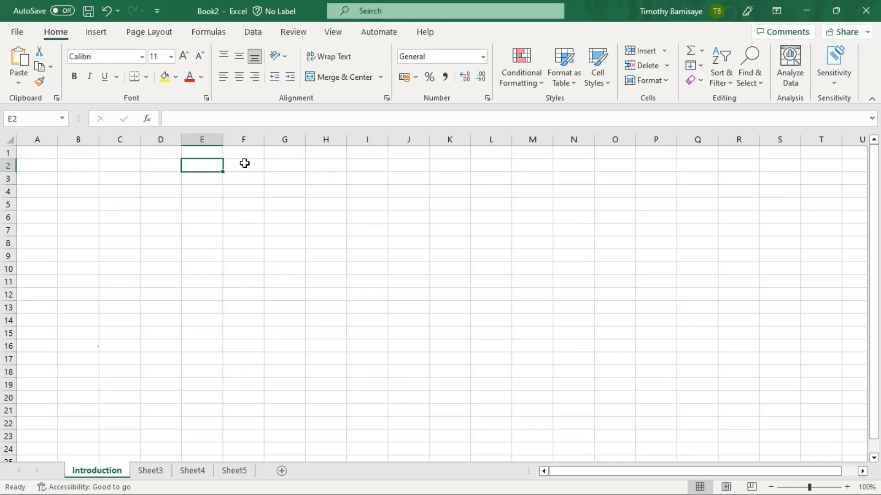
- Type 'CELL' in E2, then cut and paste it into G2, leaving E2 empty
{"action": "type", "text": "C"}
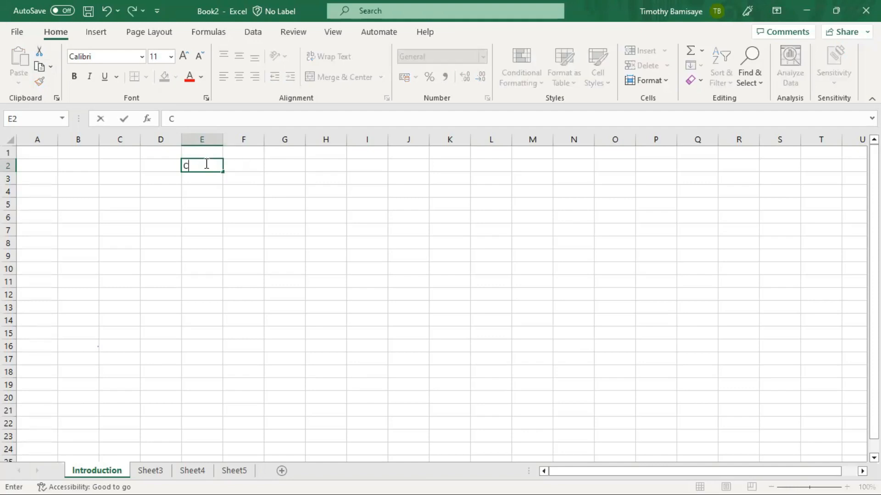
{"action": "type", "text": "ELL"}
{"action": "key", "text": "Return"}
{"action": "left_click", "coordinate": [204, 163]}
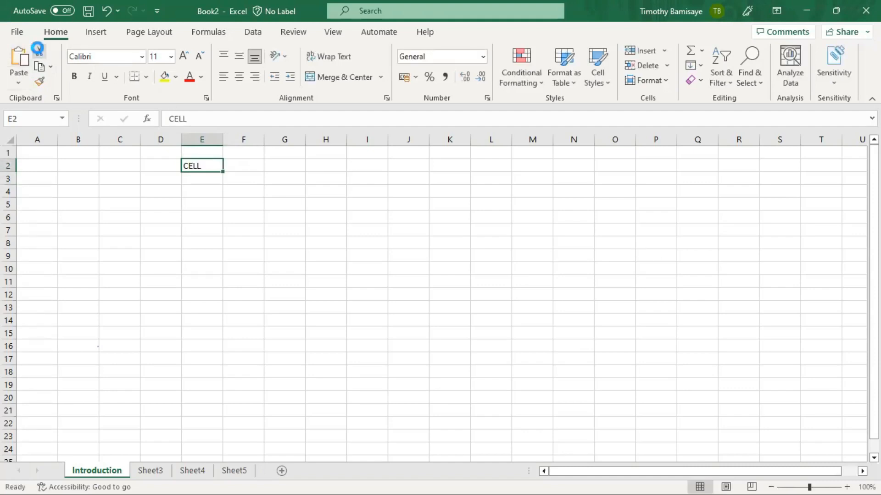
{"action": "left_click", "coordinate": [39, 52]}
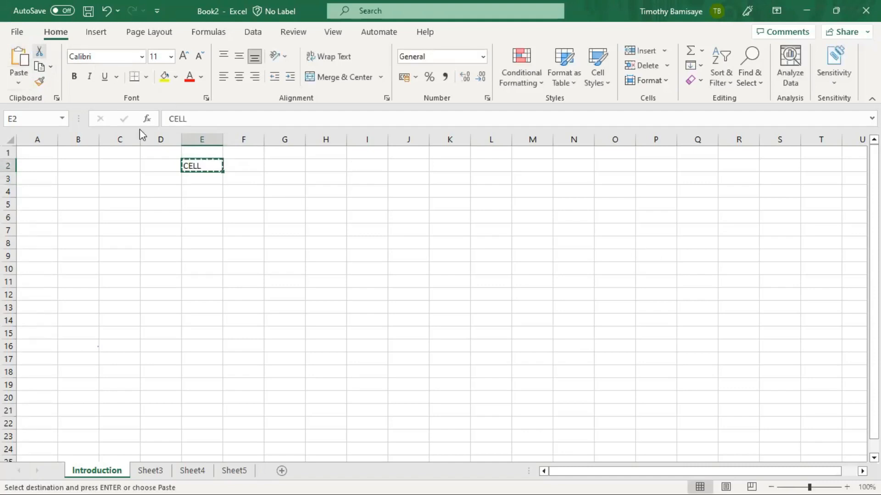
{"action": "left_click", "coordinate": [303, 170]}
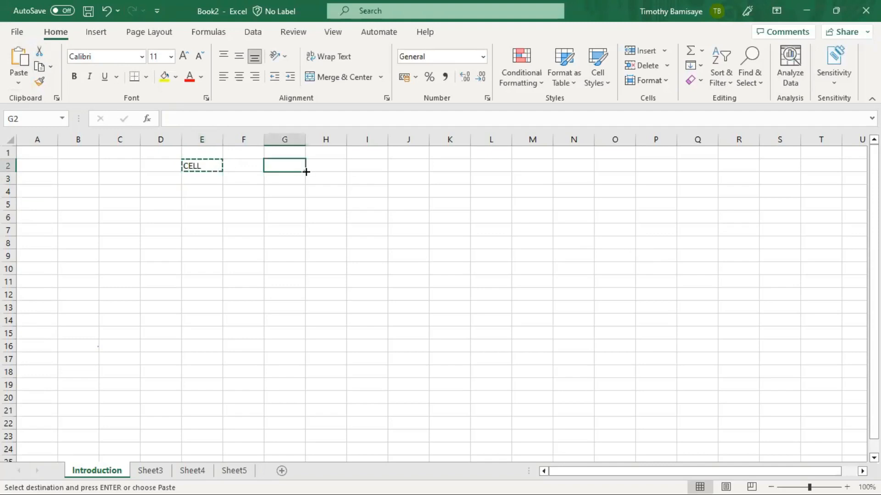
{"action": "left_click", "coordinate": [20, 60]}
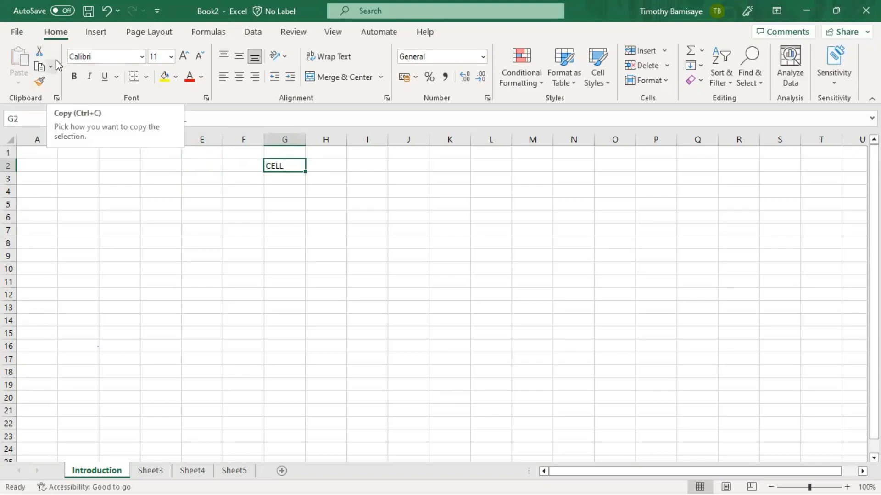
{"action": "left_click", "coordinate": [198, 170]}
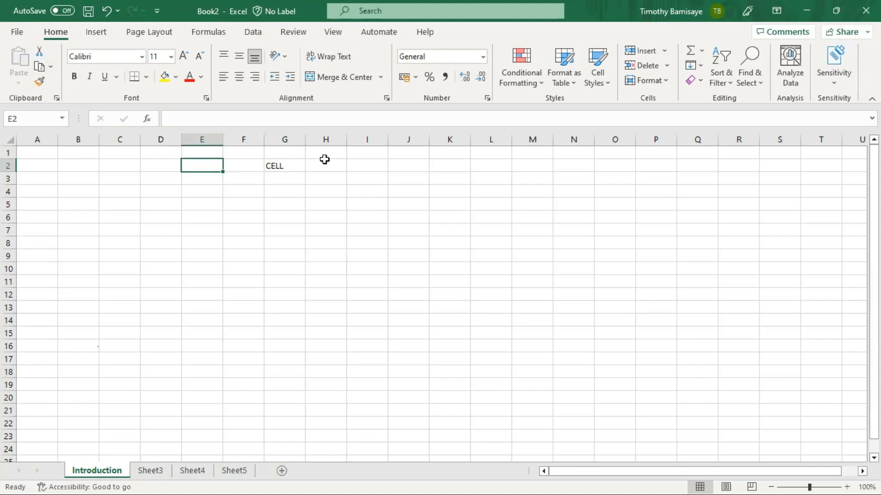
- Copy the CELL entry from G2 and paste it into I2 and I7
{"action": "left_click", "coordinate": [280, 169]}
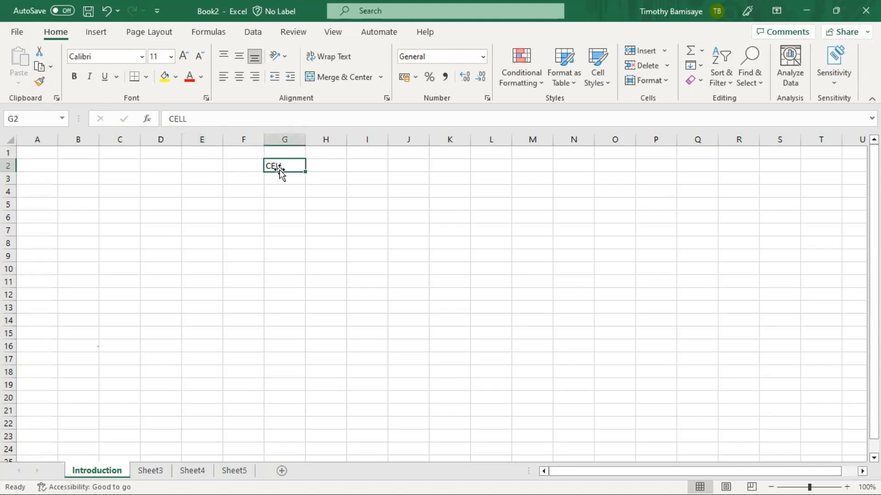
{"action": "left_click", "coordinate": [40, 66]}
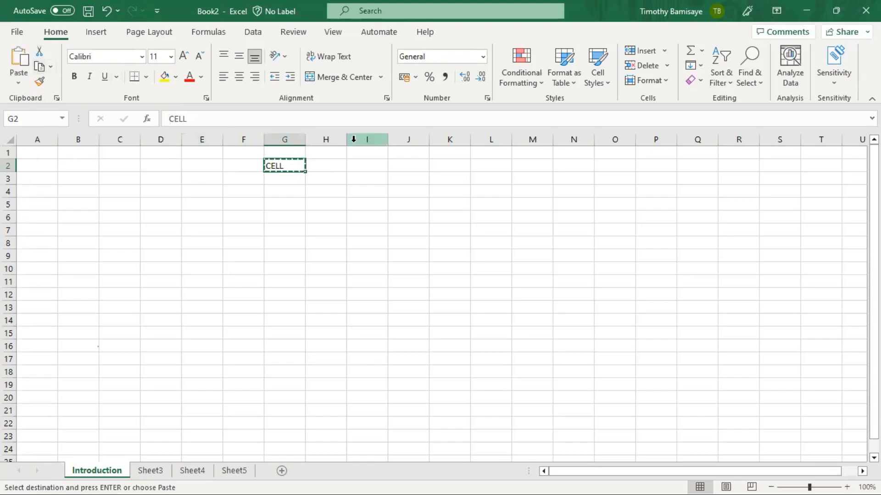
{"action": "left_click", "coordinate": [367, 166]}
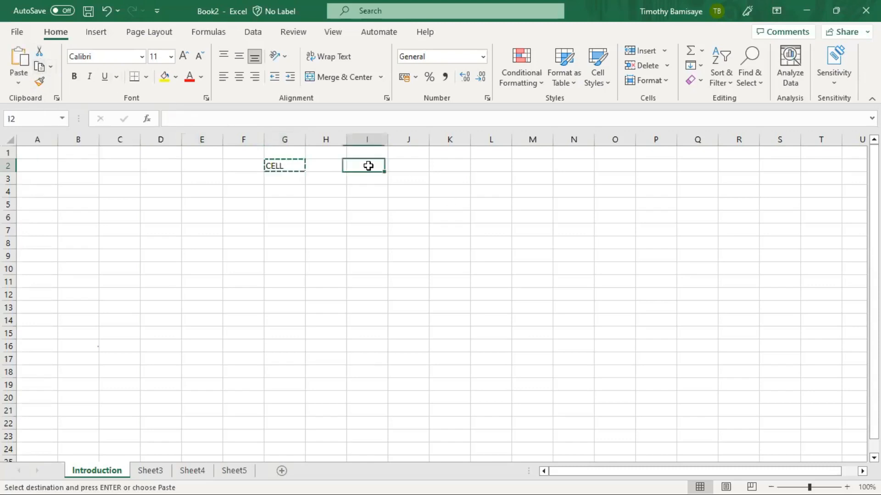
{"action": "left_click", "coordinate": [22, 58]}
{"action": "left_click", "coordinate": [352, 232]}
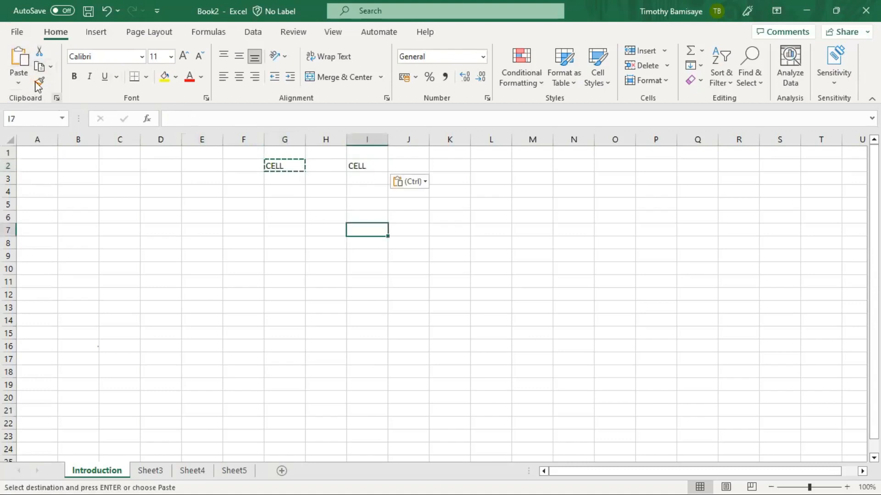
{"action": "left_click", "coordinate": [24, 67]}
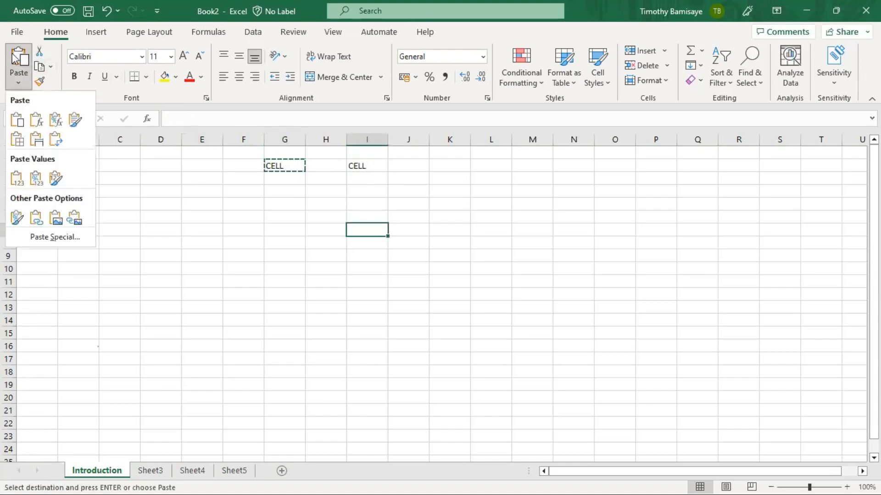
{"action": "left_click", "coordinate": [14, 55]}
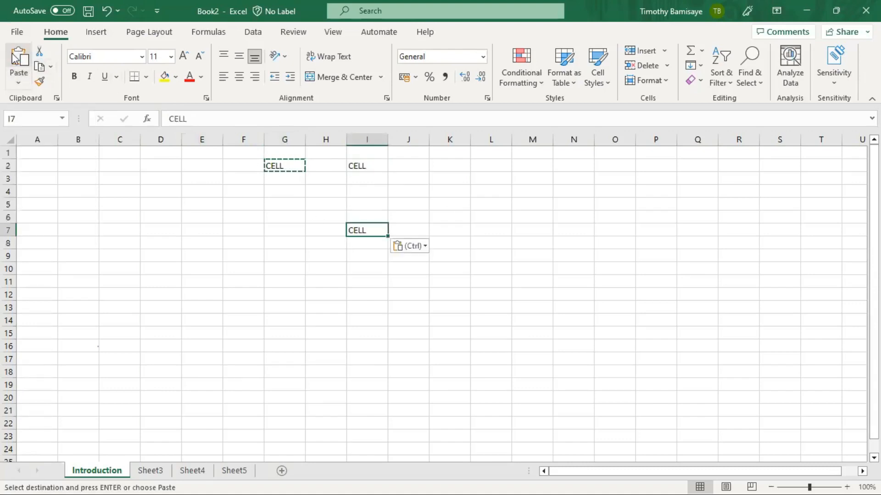
- Select the whole sheet, delete all its contents, then click K20
{"action": "key", "text": "ctrl+a"}
{"action": "key", "text": "Delete"}
{"action": "left_click", "coordinate": [444, 393]}
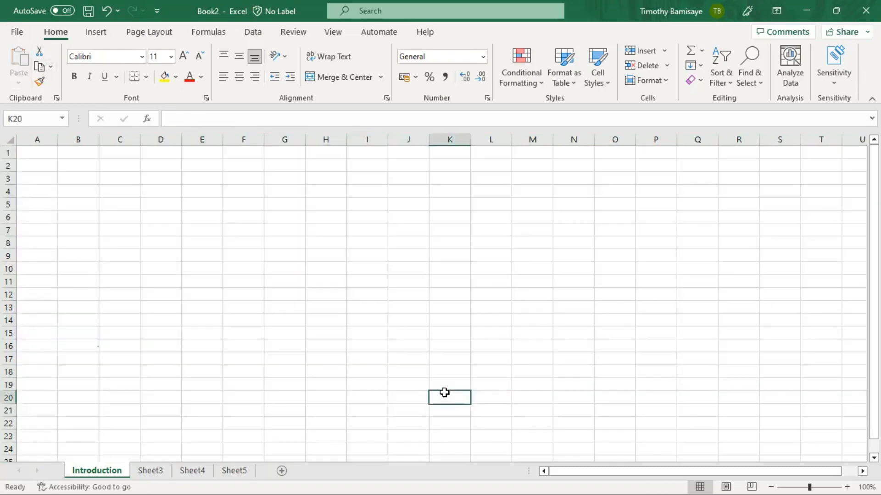
- Enter the word Cell in cell E4
{"action": "left_click", "coordinate": [142, 61]}
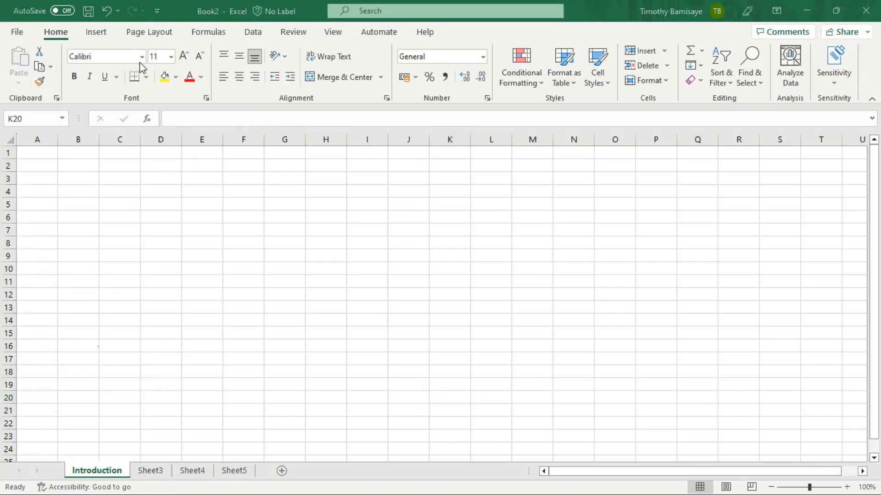
{"action": "left_click", "coordinate": [179, 233]}
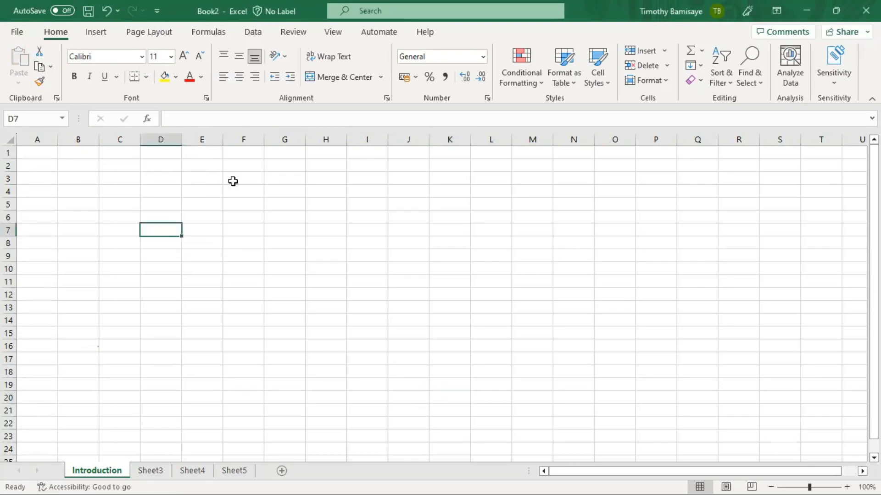
{"action": "left_click", "coordinate": [188, 186]}
{"action": "type", "text": "Cells"}
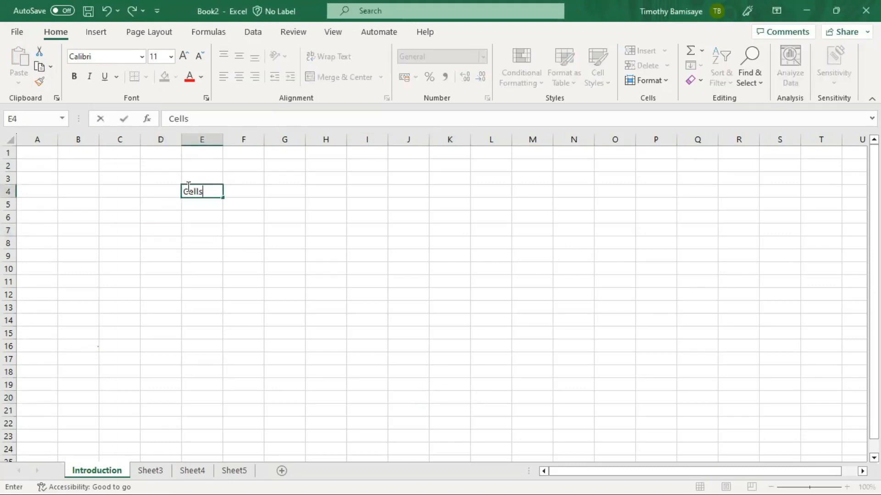
{"action": "key", "text": "BackSpace"}
{"action": "key", "text": "Return"}
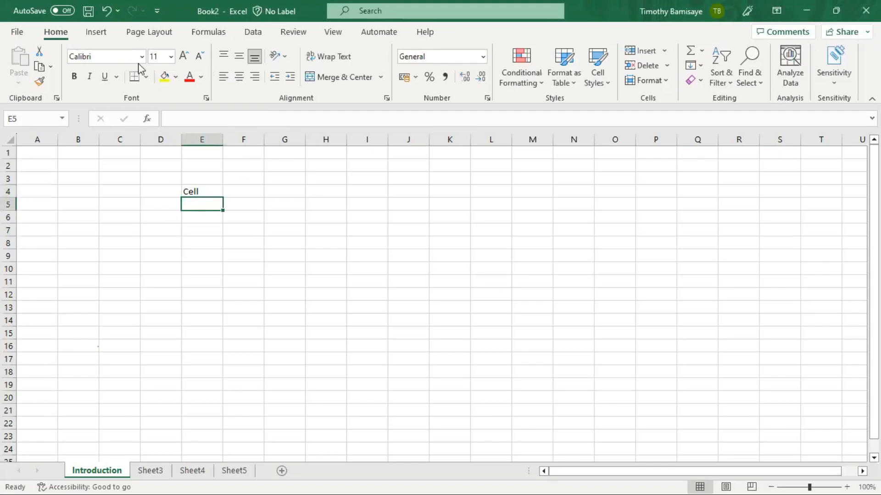
- Try larger and smaller font steps on Cell, then set its font size to 20
{"action": "left_click", "coordinate": [184, 56]}
{"action": "left_click", "coordinate": [184, 55]}
{"action": "key", "text": "Up"}
{"action": "key", "text": "Up"}
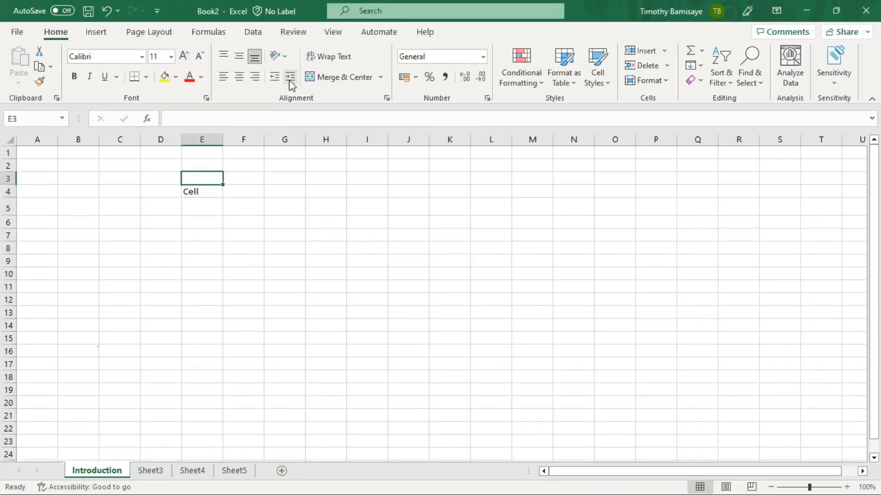
{"action": "key", "text": "Down"}
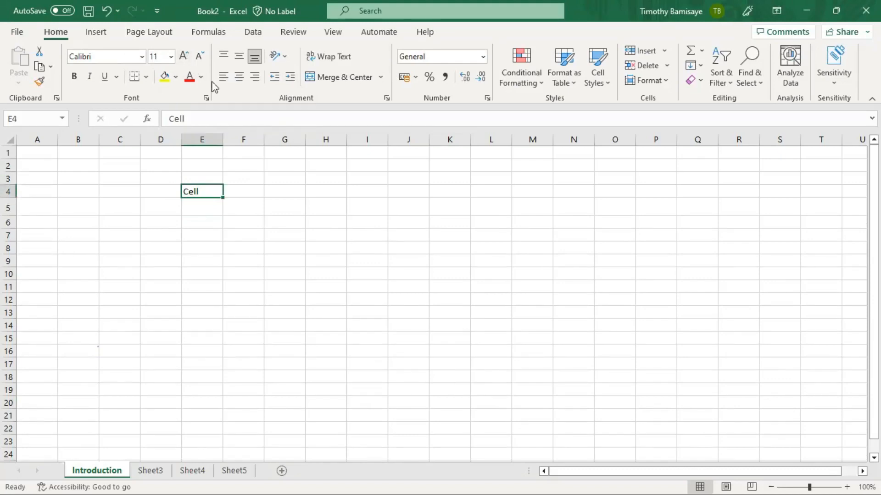
{"action": "left_click", "coordinate": [187, 60]}
{"action": "left_click", "coordinate": [188, 60]}
{"action": "left_click", "coordinate": [188, 60]}
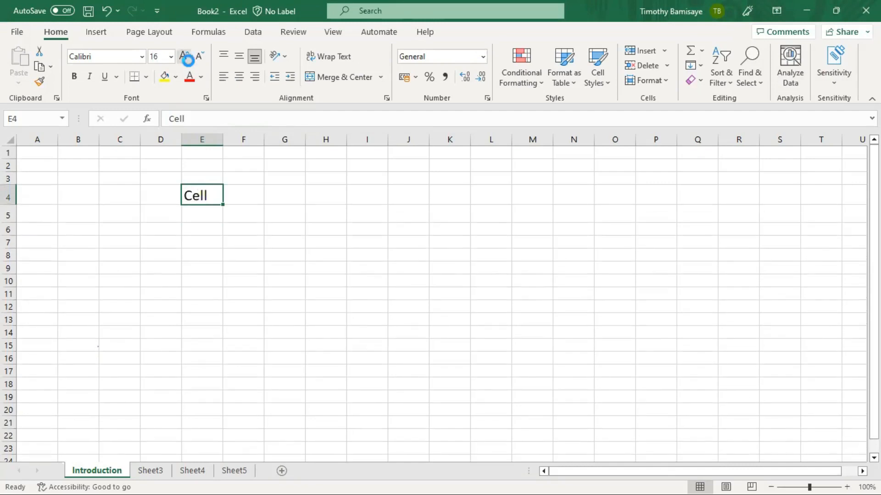
{"action": "left_click", "coordinate": [188, 60]}
{"action": "left_click", "coordinate": [187, 60]}
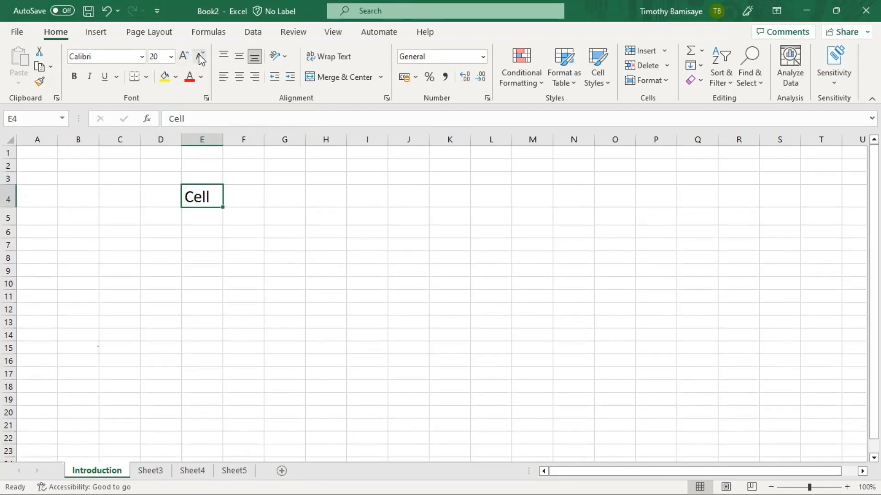
{"action": "left_click", "coordinate": [200, 58]}
{"action": "left_click", "coordinate": [200, 59]}
{"action": "left_click", "coordinate": [200, 58]}
{"action": "left_click", "coordinate": [200, 58]}
{"action": "left_click", "coordinate": [201, 59]}
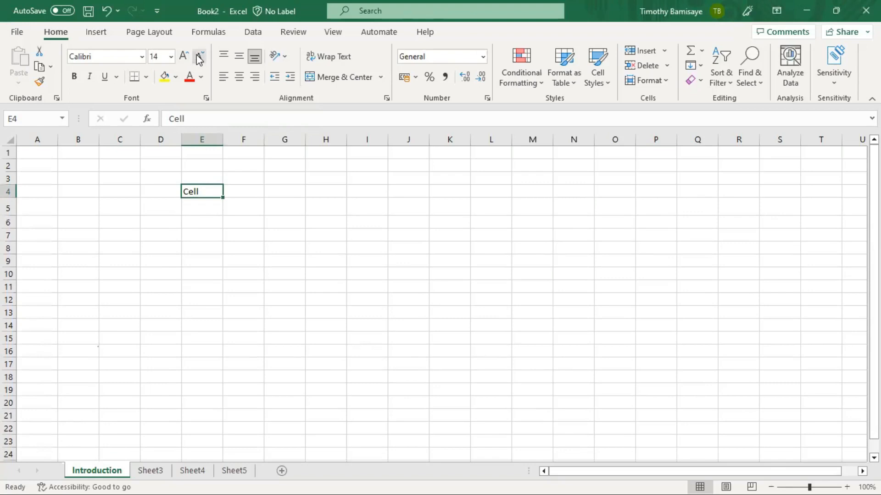
{"action": "left_click", "coordinate": [171, 56]}
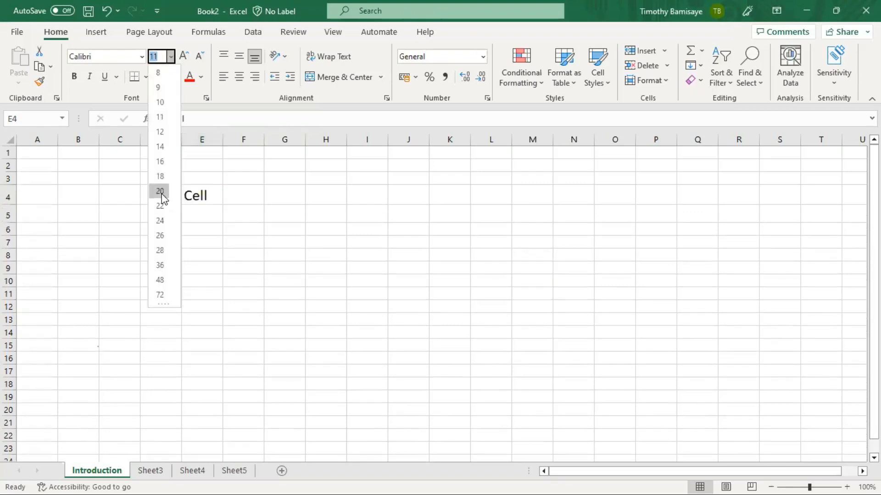
{"action": "left_click", "coordinate": [162, 193]}
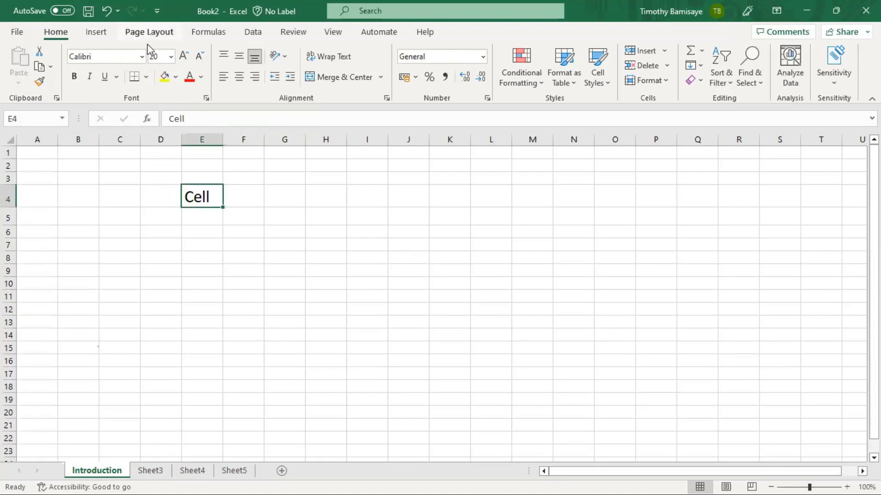
- Apply the Bahnschrift SemiLight Condensed font to the Cell text
{"action": "left_click", "coordinate": [142, 56]}
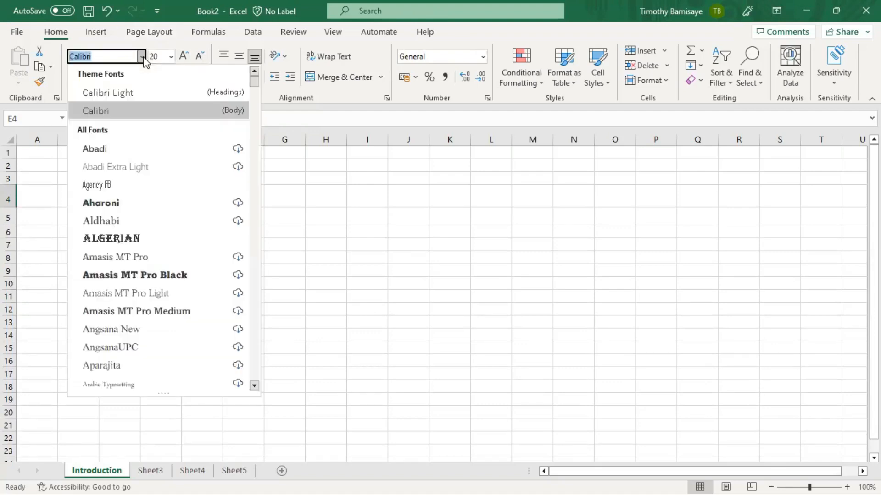
{"action": "scroll", "coordinate": [154, 207], "scroll_direction": "down", "scroll_amount": 1}
{"action": "scroll", "coordinate": [153, 206], "scroll_direction": "down", "scroll_amount": 2}
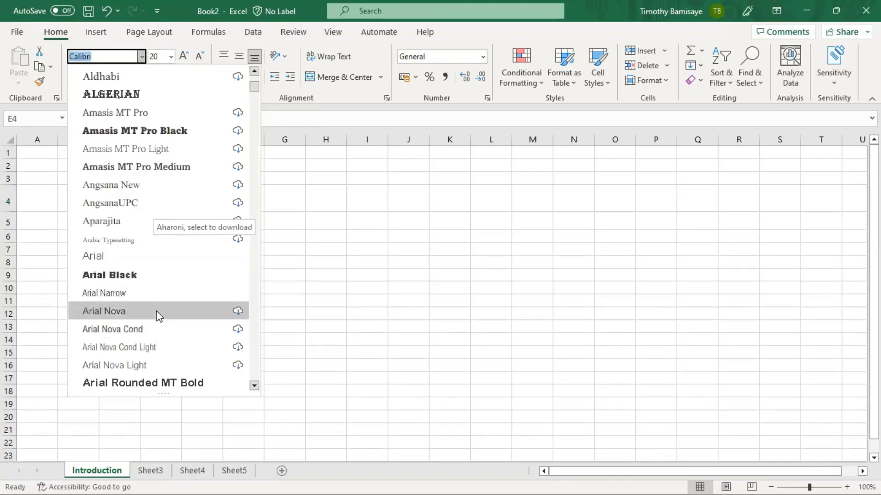
{"action": "scroll", "coordinate": [158, 315], "scroll_direction": "down", "scroll_amount": 7}
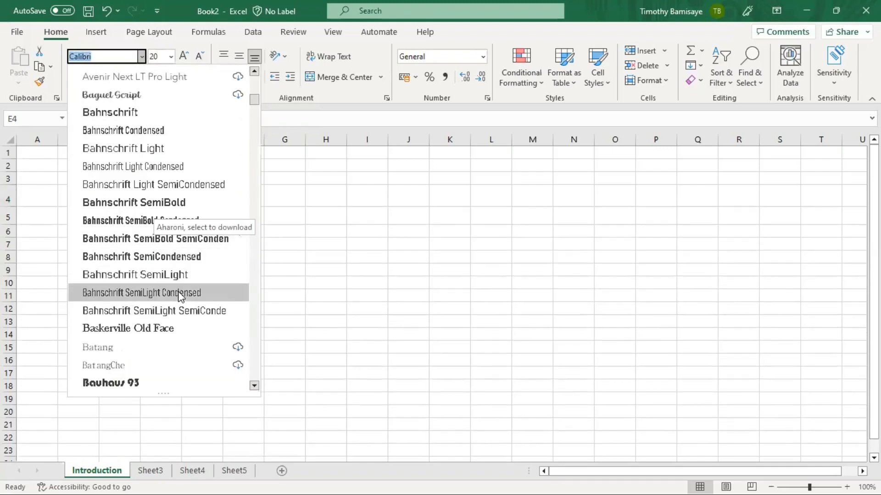
{"action": "left_click", "coordinate": [181, 293]}
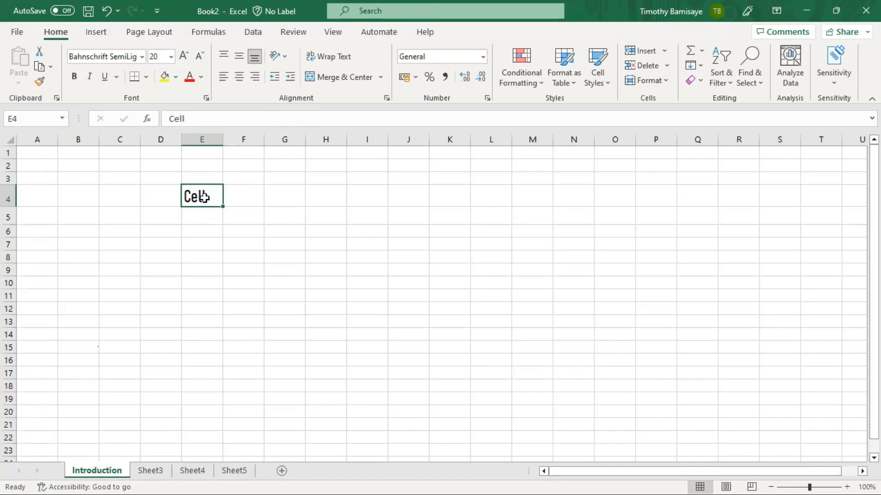
- Move the Cell entry from E4 into K4
{"action": "key", "text": "ctrl+c"}
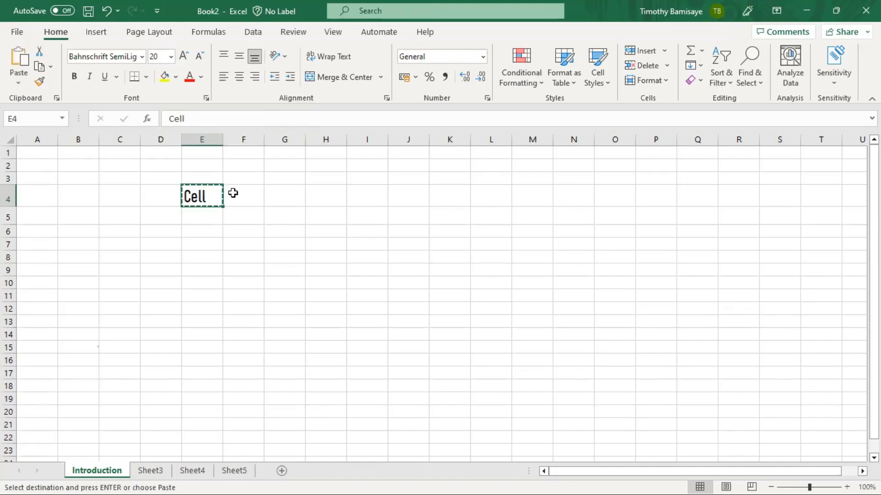
{"action": "key", "text": "Right"}
{"action": "key", "text": "Right"}
{"action": "key", "text": "Right"}
{"action": "key", "text": "Right"}
{"action": "key", "text": "Right"}
{"action": "key", "text": "Right"}
{"action": "key", "text": "ctrl+v"}
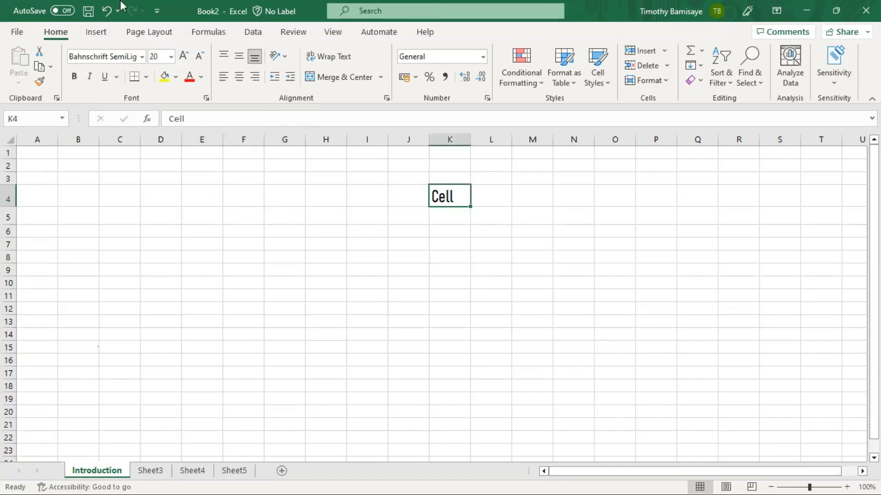
- Try Bauhaus 93, then set the Cell text in K4 to Century
{"action": "left_click", "coordinate": [142, 57]}
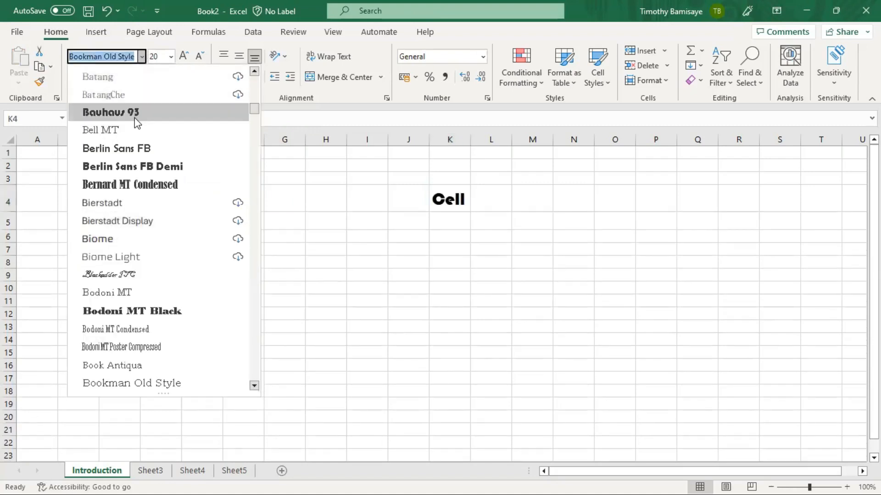
{"action": "left_click", "coordinate": [137, 114]}
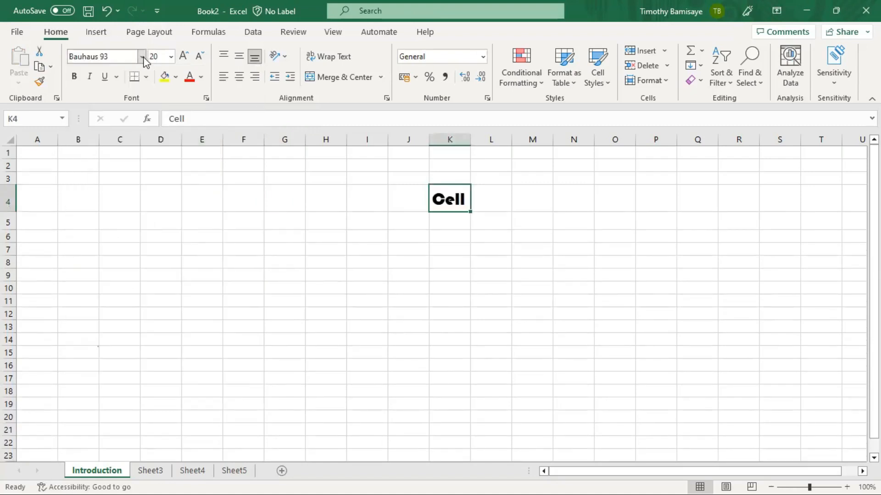
{"action": "left_click", "coordinate": [143, 58]}
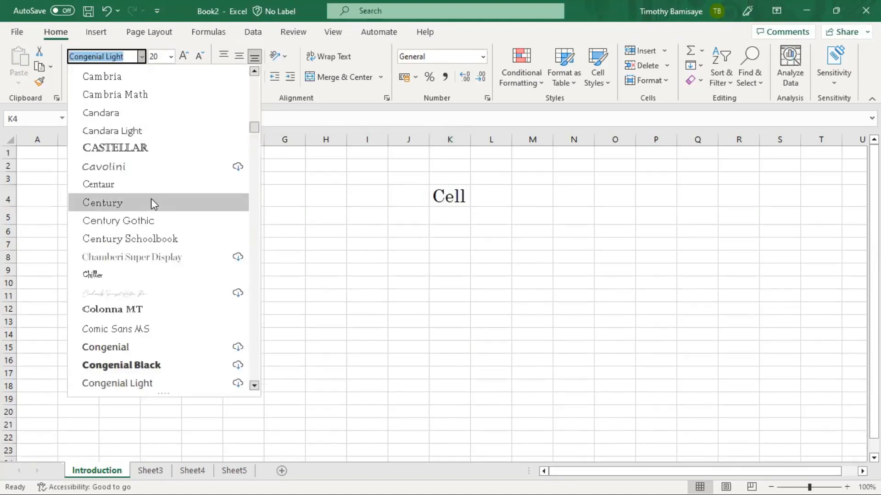
{"action": "left_click", "coordinate": [151, 200]}
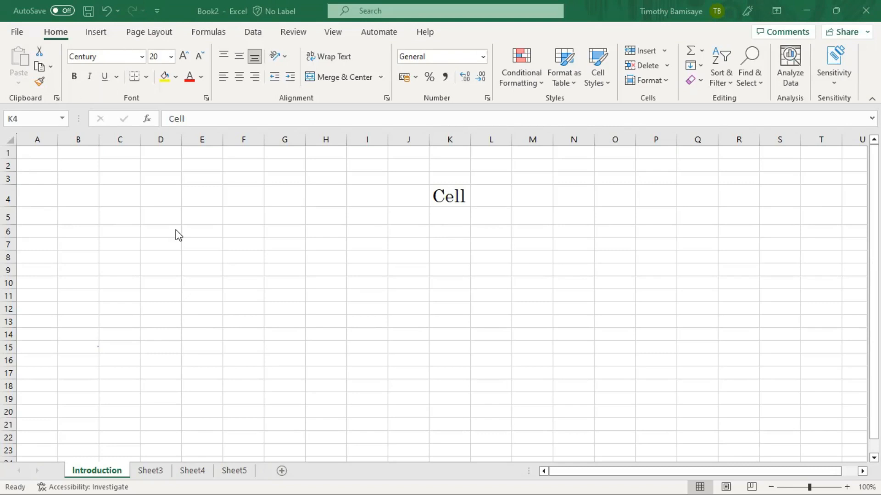
{"action": "left_click", "coordinate": [205, 192]}
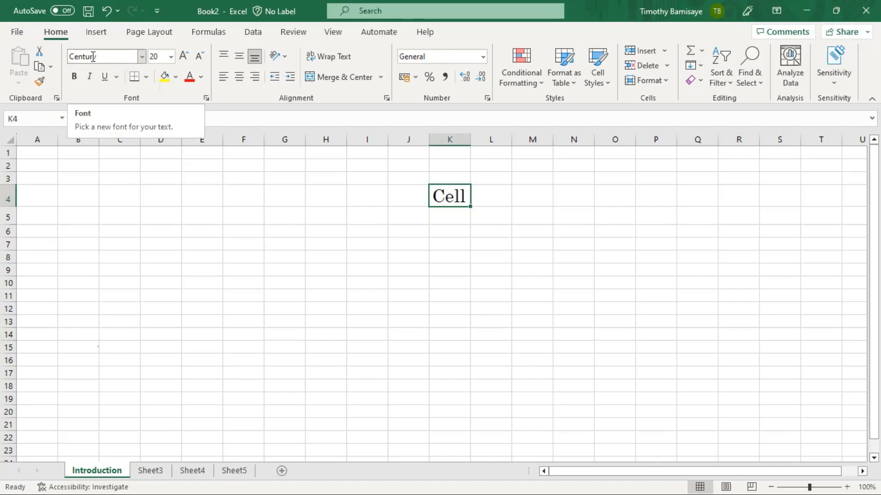
- Select K4 and make Cell italic and underlined, turning bold on then back off
{"action": "left_click", "coordinate": [93, 186]}
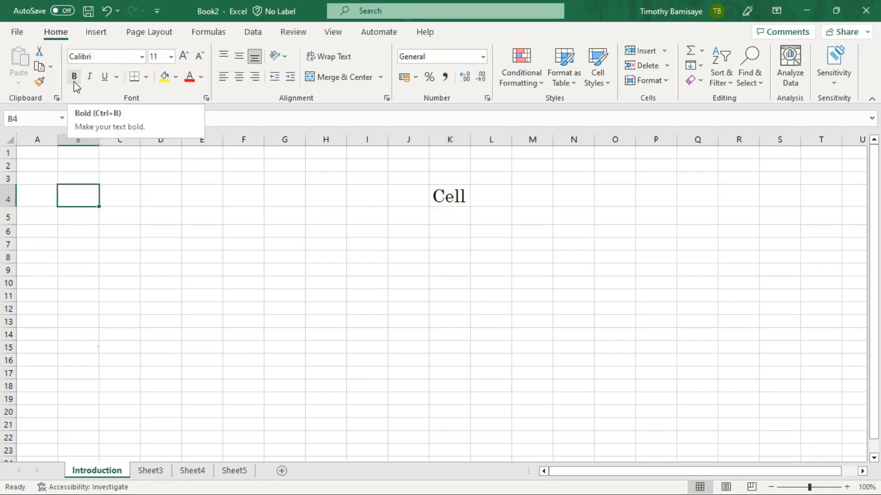
{"action": "key", "text": "ctrl+Right"}
{"action": "key", "text": "ctrl+Right"}
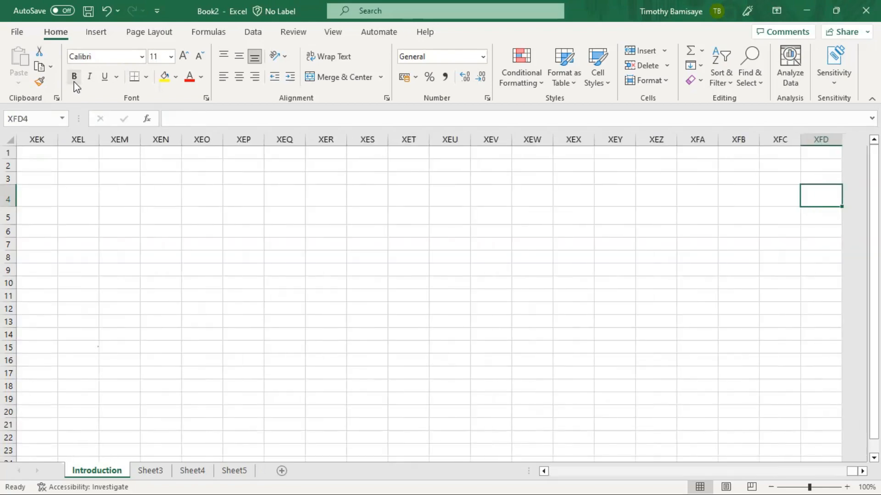
{"action": "key", "text": "ctrl+Home"}
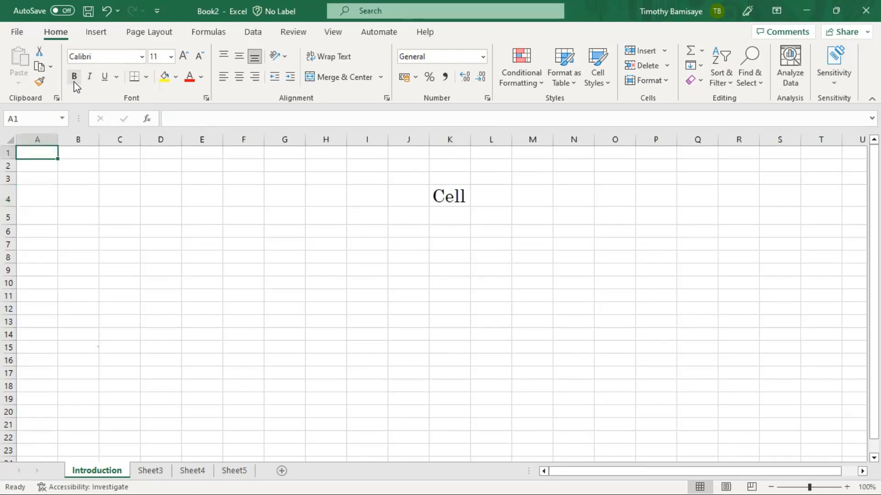
{"action": "left_click", "coordinate": [451, 197]}
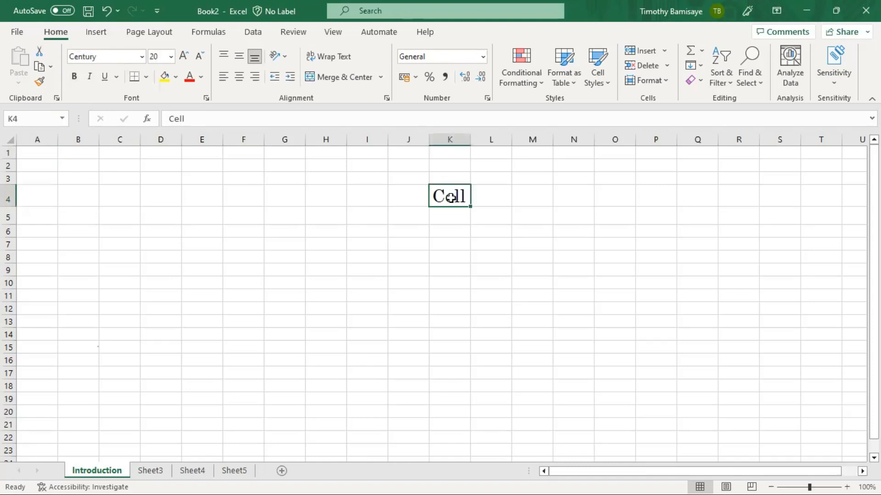
{"action": "left_click", "coordinate": [73, 78]}
{"action": "left_click", "coordinate": [73, 78]}
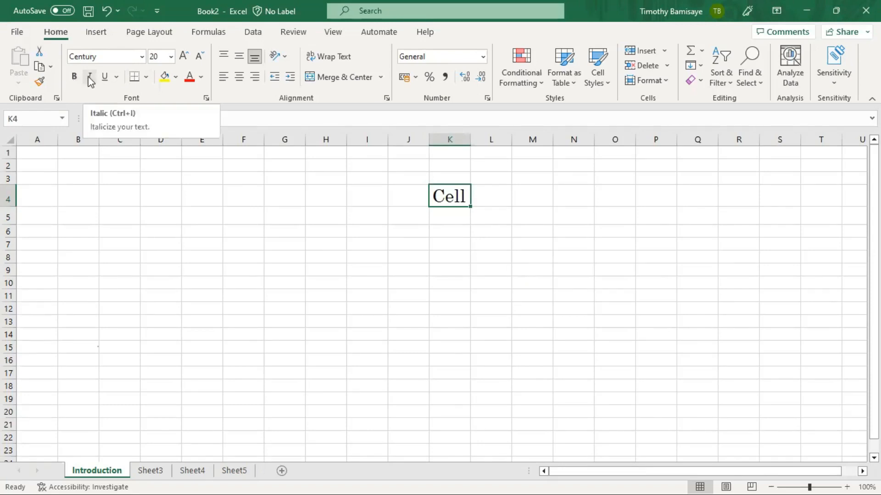
{"action": "left_click", "coordinate": [91, 78]}
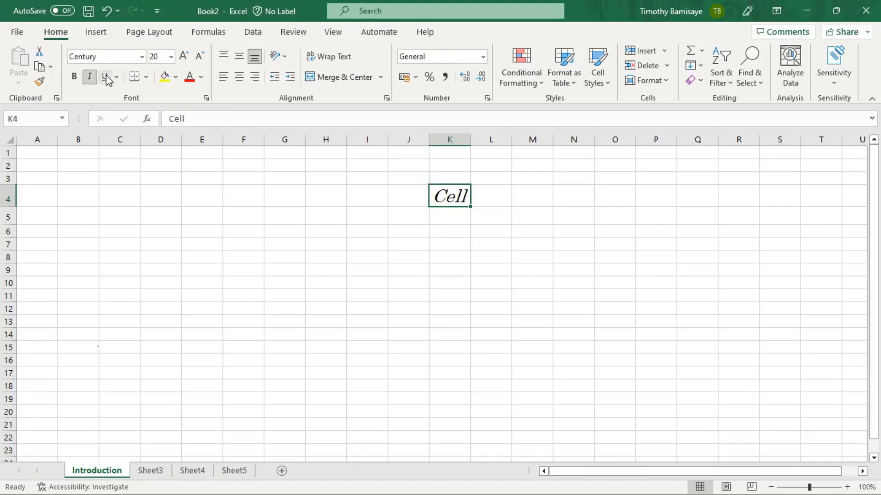
{"action": "left_click", "coordinate": [106, 76]}
- Give K4 a thick outside border and F6 a top and thick bottom border
{"action": "left_click", "coordinate": [147, 76]}
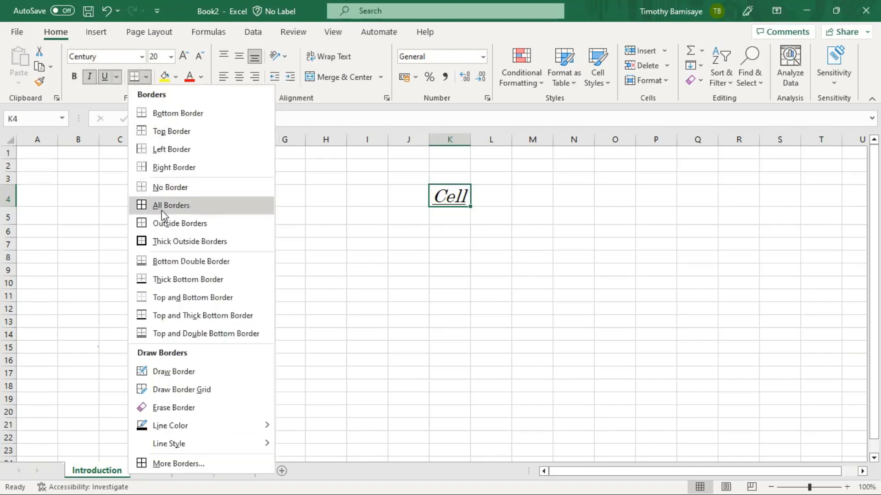
{"action": "left_click", "coordinate": [161, 239]}
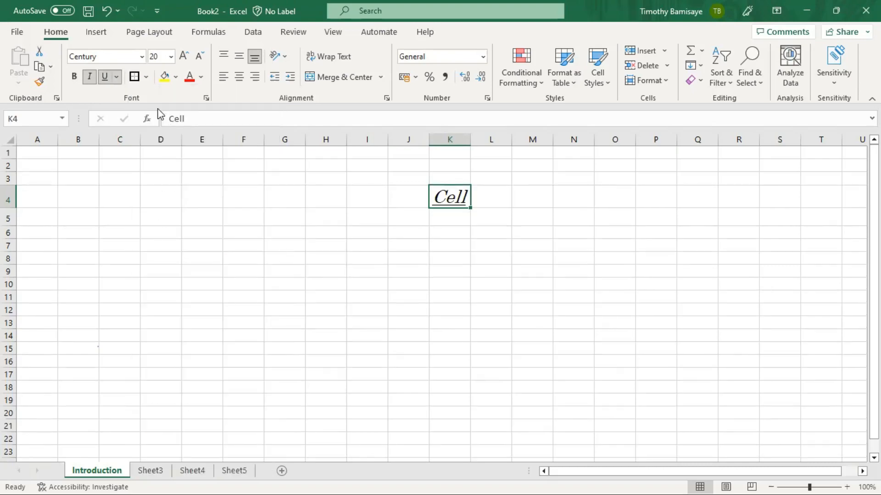
{"action": "left_click", "coordinate": [258, 234]}
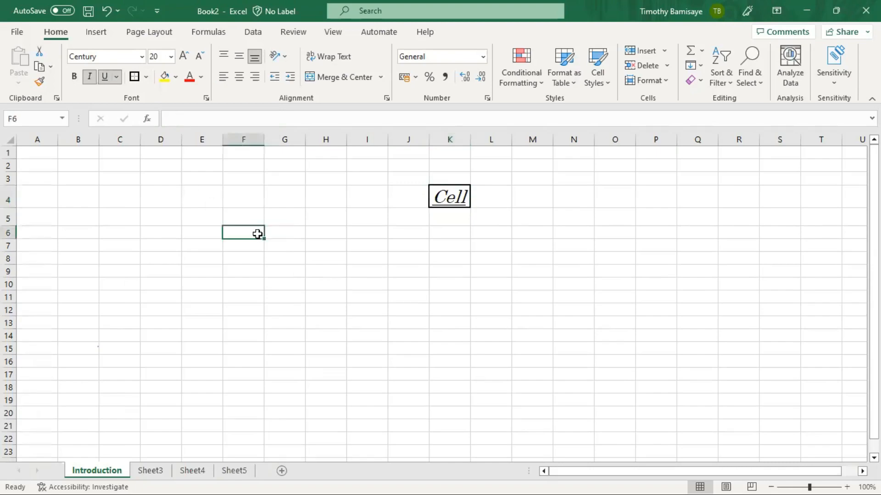
{"action": "left_click", "coordinate": [147, 76]}
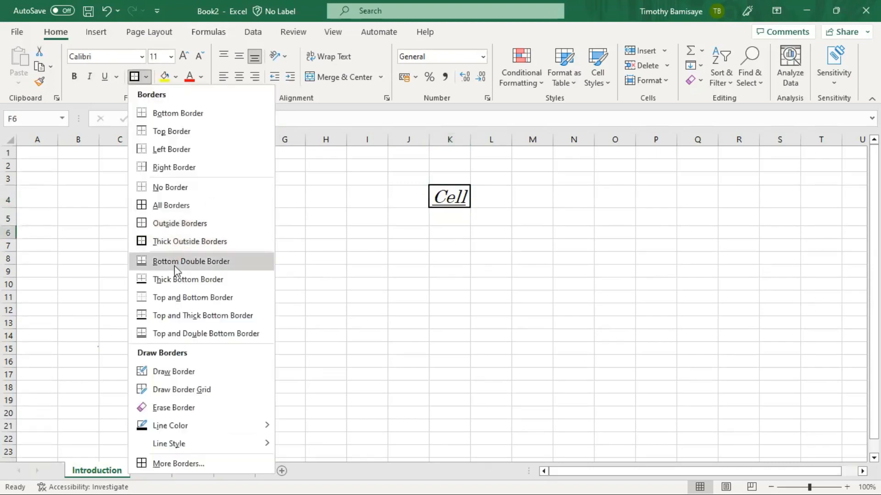
{"action": "left_click", "coordinate": [172, 321]}
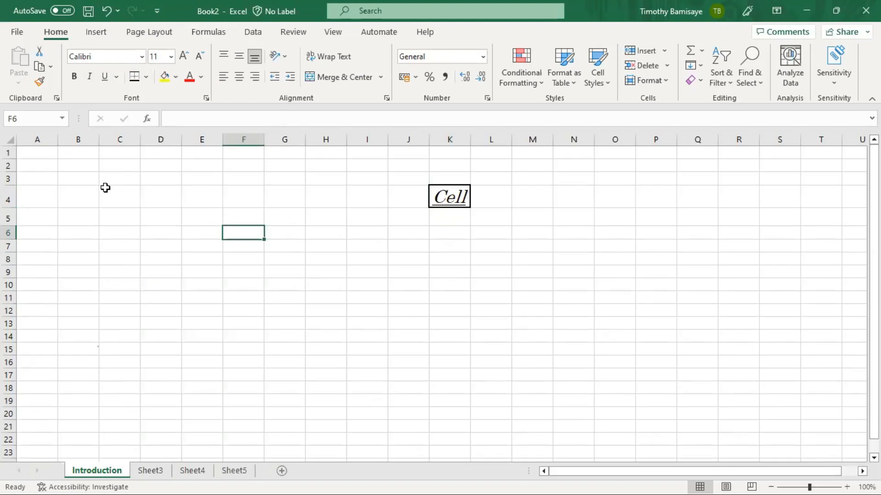
{"action": "left_click", "coordinate": [307, 232]}
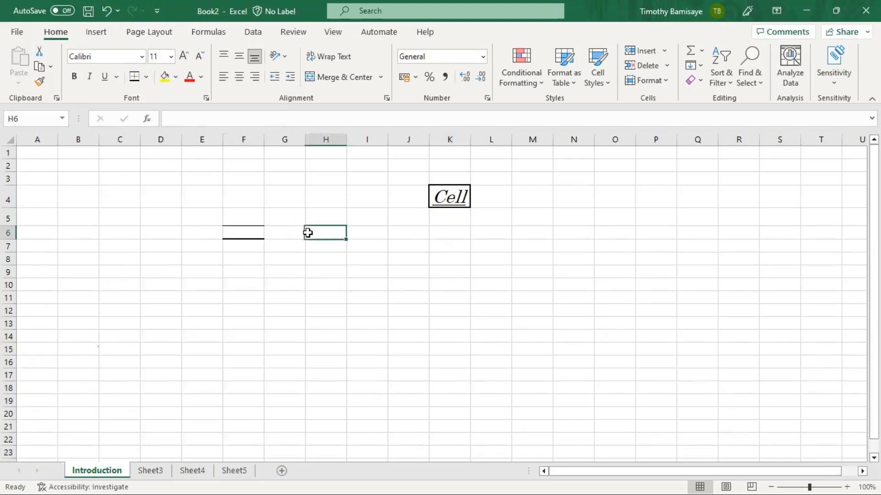
{"action": "left_click", "coordinate": [387, 260]}
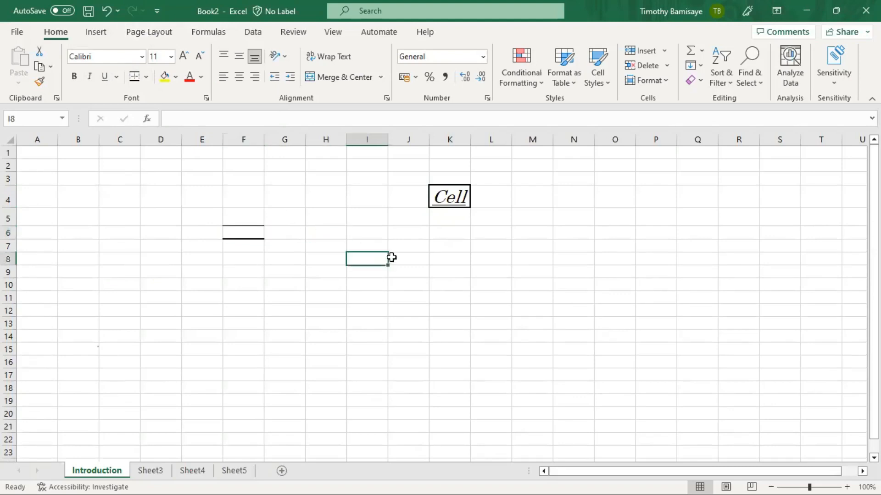
{"action": "left_click", "coordinate": [116, 77]}
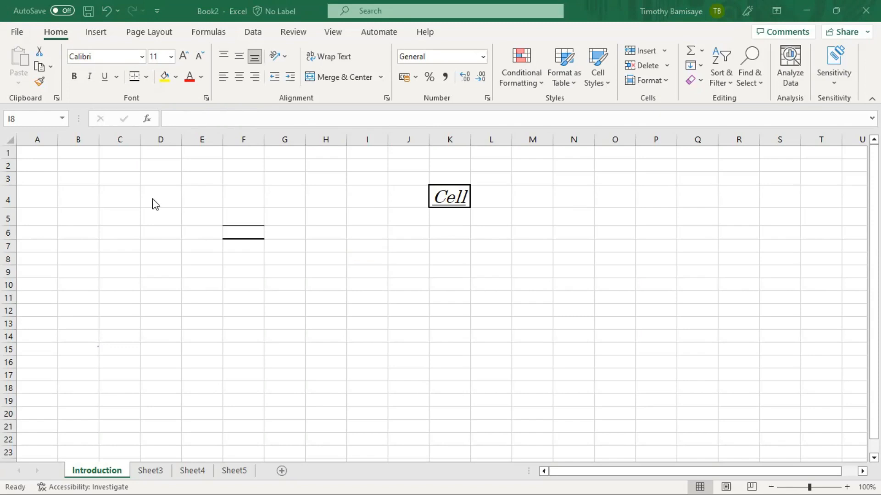
{"action": "left_click", "coordinate": [120, 71]}
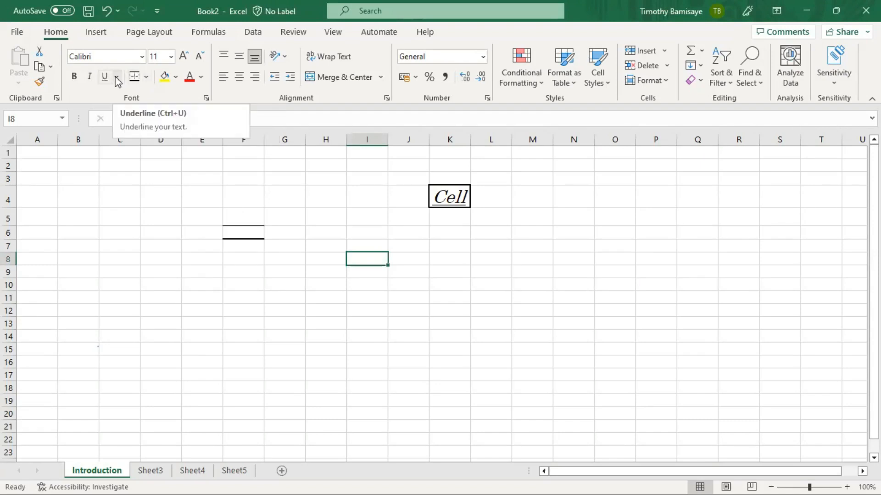
{"action": "left_click", "coordinate": [202, 223]}
{"action": "left_click", "coordinate": [248, 201]}
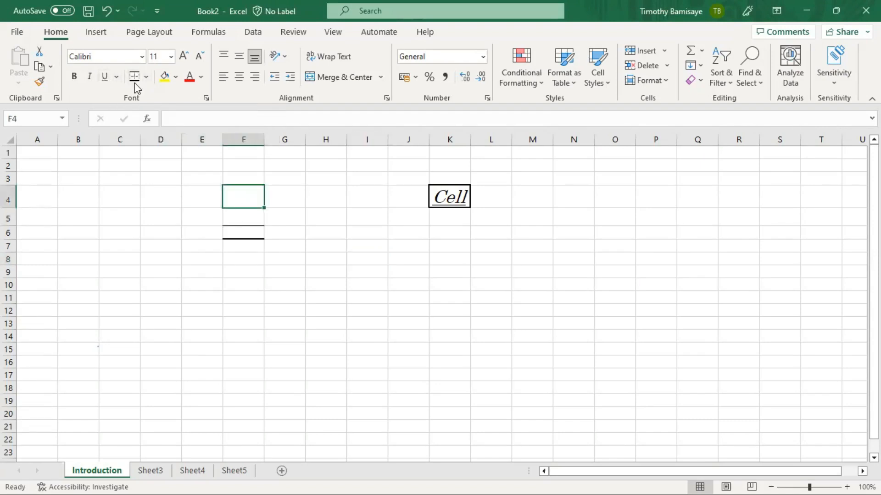
{"action": "left_click", "coordinate": [146, 78]}
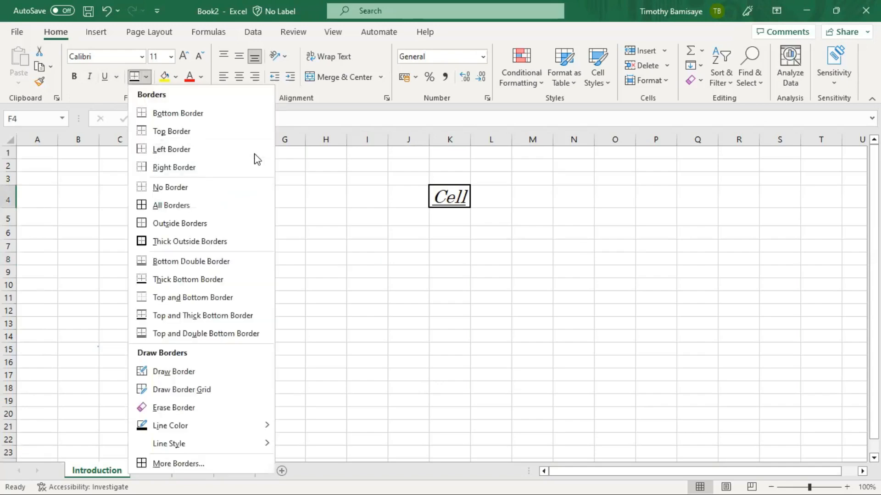
{"action": "left_click", "coordinate": [638, 214]}
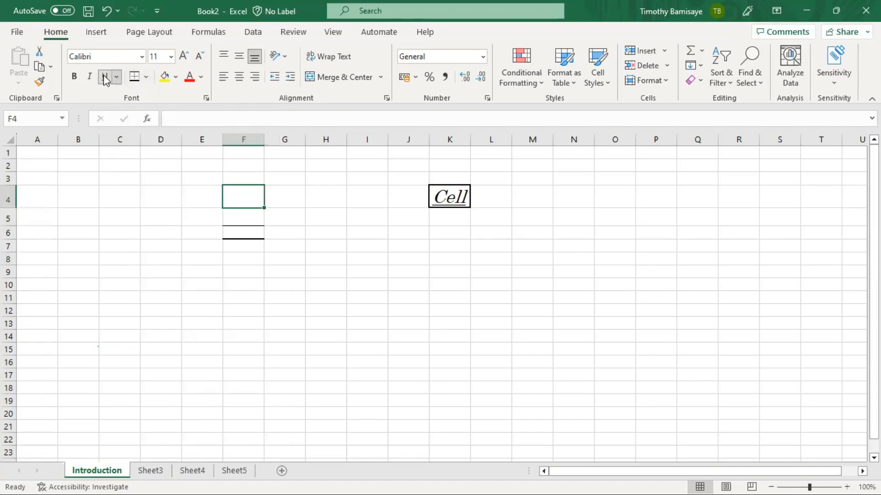
- Enter a first name in capitals in H4 and underline it
{"action": "left_click", "coordinate": [337, 201]}
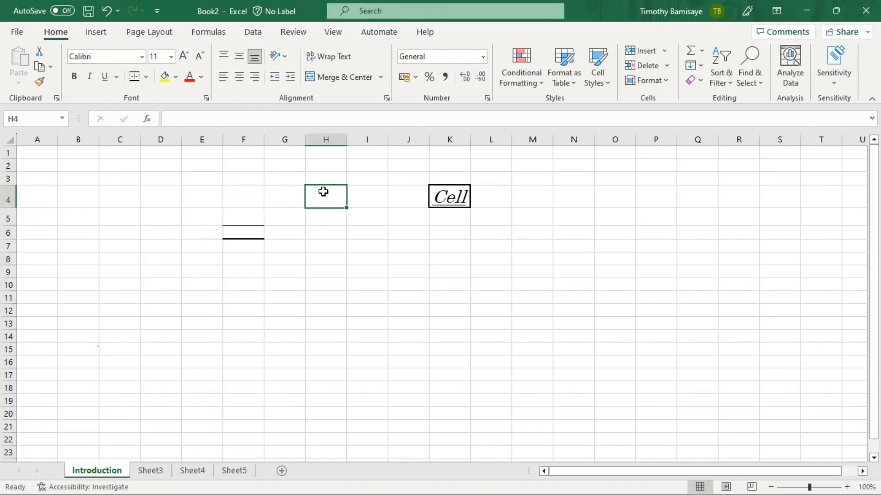
{"action": "type", "text": "TIMOTHY"}
{"action": "key", "text": "ctrl+Return"}
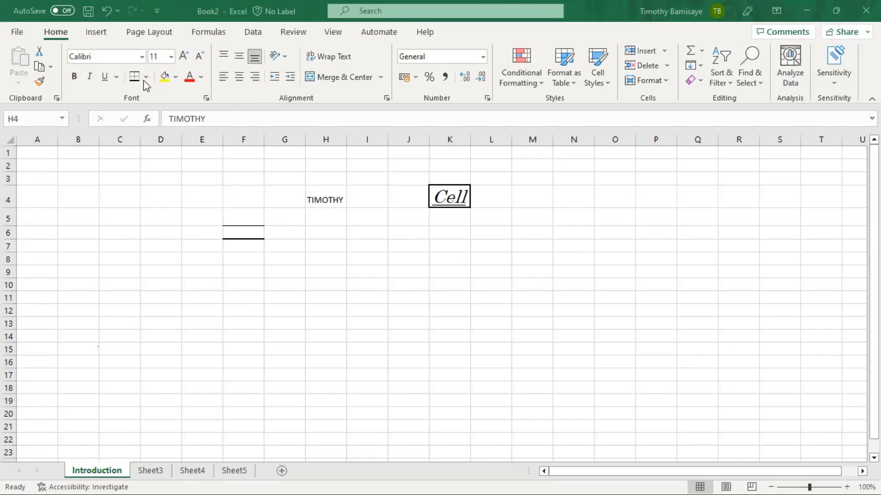
{"action": "left_click", "coordinate": [105, 76]}
- Change the name in H4 to a double underline
{"action": "left_click", "coordinate": [129, 232]}
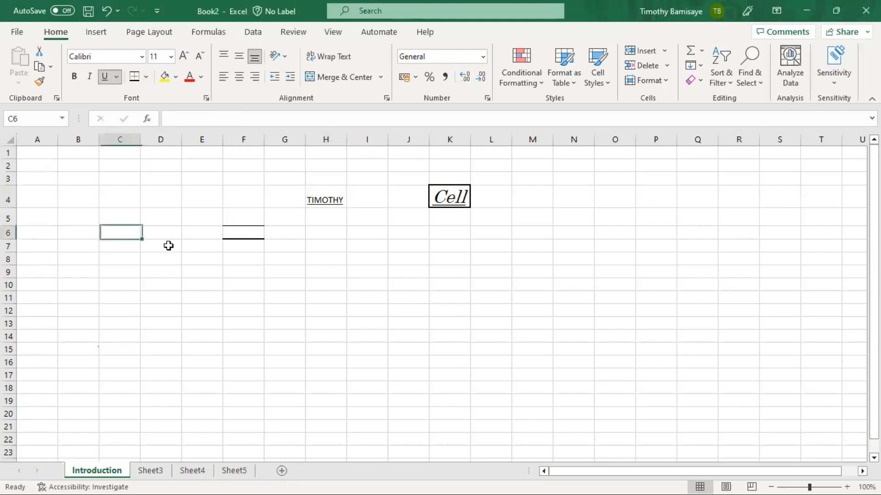
{"action": "left_click", "coordinate": [353, 283], "text": "shift"}
{"action": "left_click", "coordinate": [362, 296]}
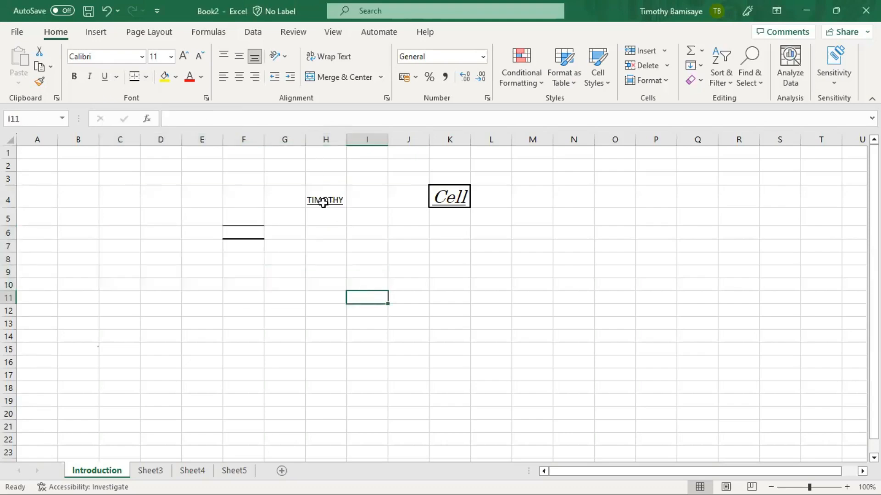
{"action": "left_click", "coordinate": [118, 76]}
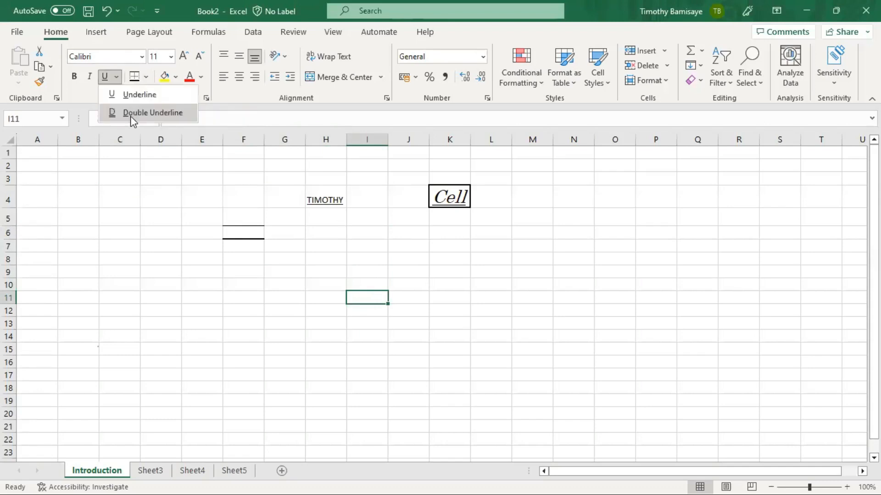
{"action": "left_click", "coordinate": [331, 195]}
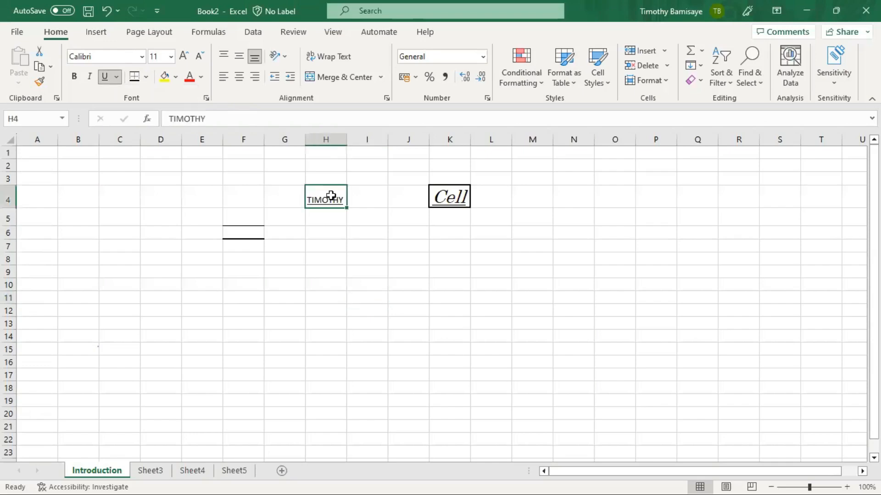
{"action": "left_click", "coordinate": [118, 76]}
{"action": "left_click", "coordinate": [115, 113]}
{"action": "left_click", "coordinate": [167, 245]}
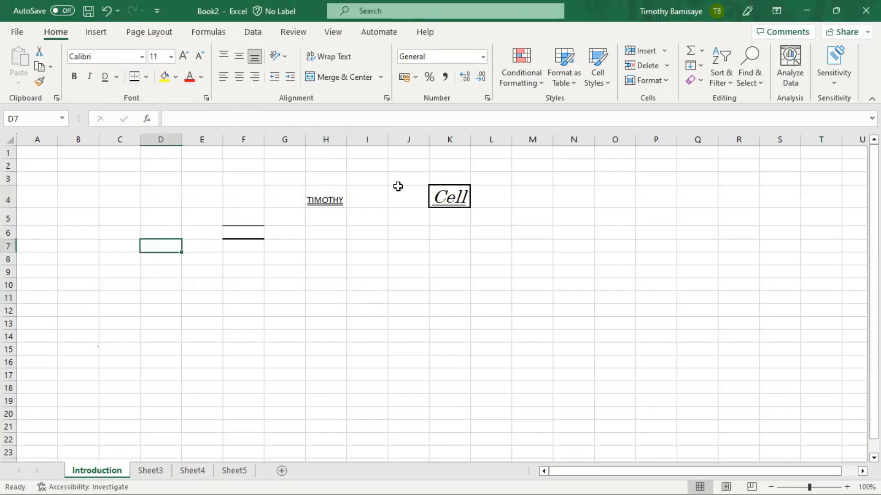
{"action": "left_click", "coordinate": [321, 198]}
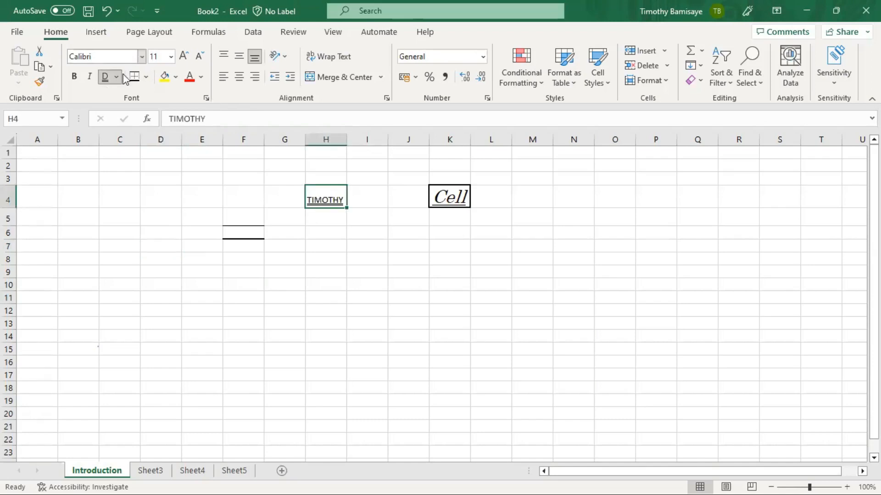
{"action": "left_click", "coordinate": [151, 221]}
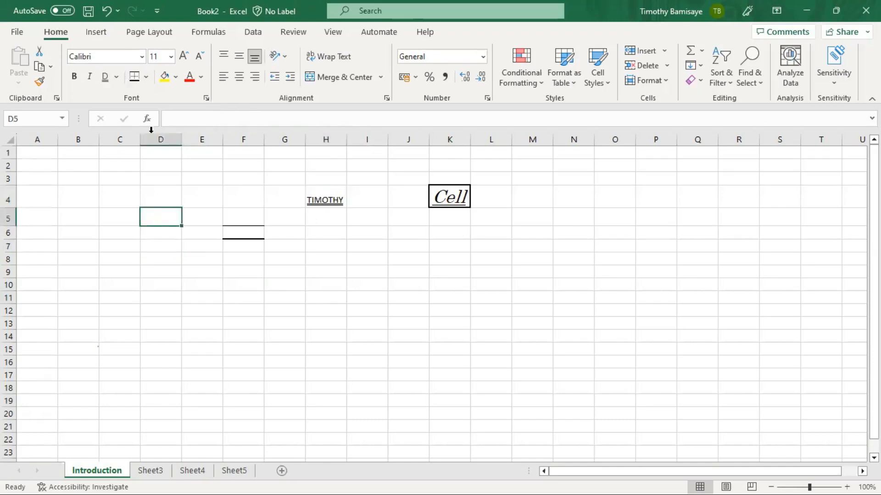
- Select the entire sheet with Ctrl+A and apply All Borders
{"action": "left_click", "coordinate": [147, 79]}
{"action": "left_click", "coordinate": [147, 78]}
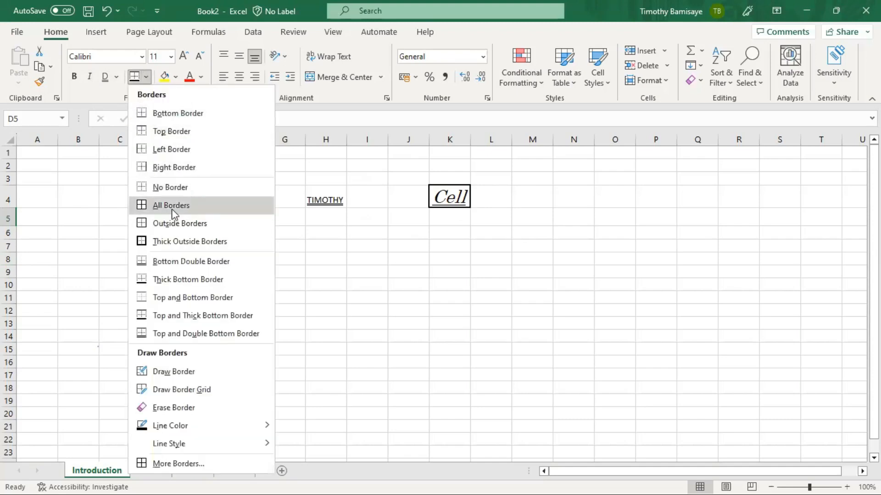
{"action": "key", "text": "ctrl+a"}
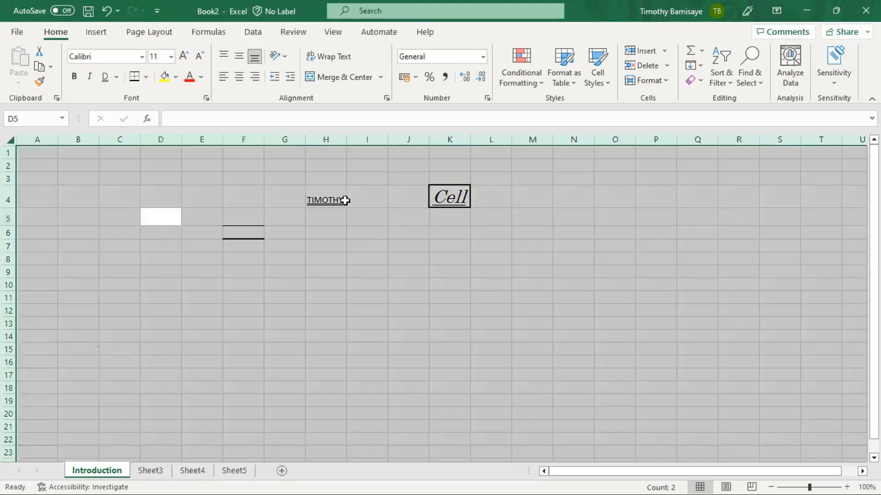
{"action": "left_click", "coordinate": [146, 77]}
{"action": "left_click", "coordinate": [160, 205]}
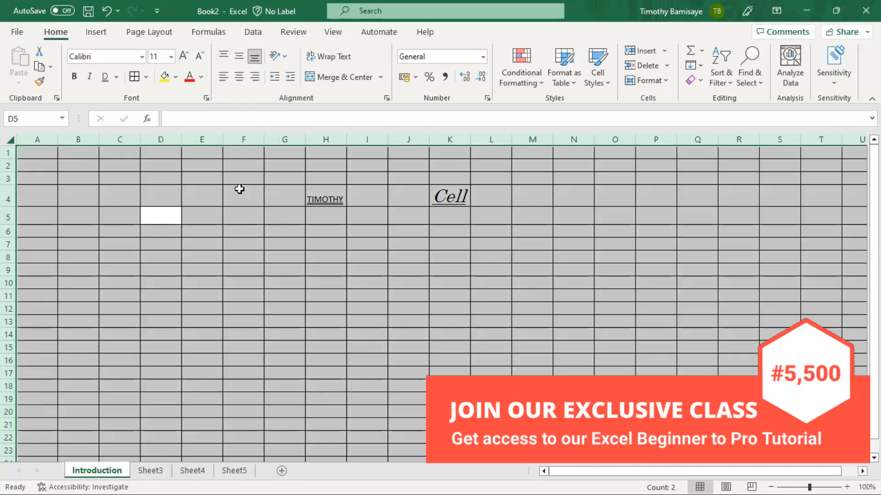
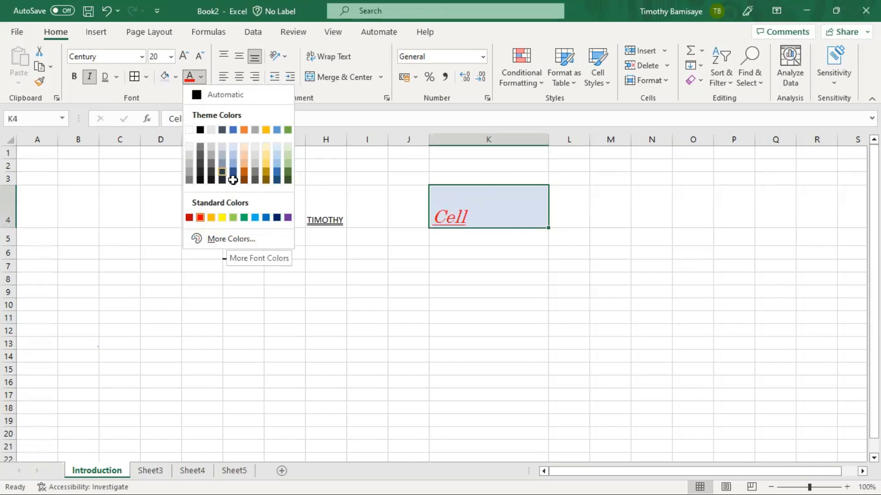
- Change the font colour of 'Cell' in K4 to dark blue-grey, then select K3
{"action": "left_click", "coordinate": [232, 180]}
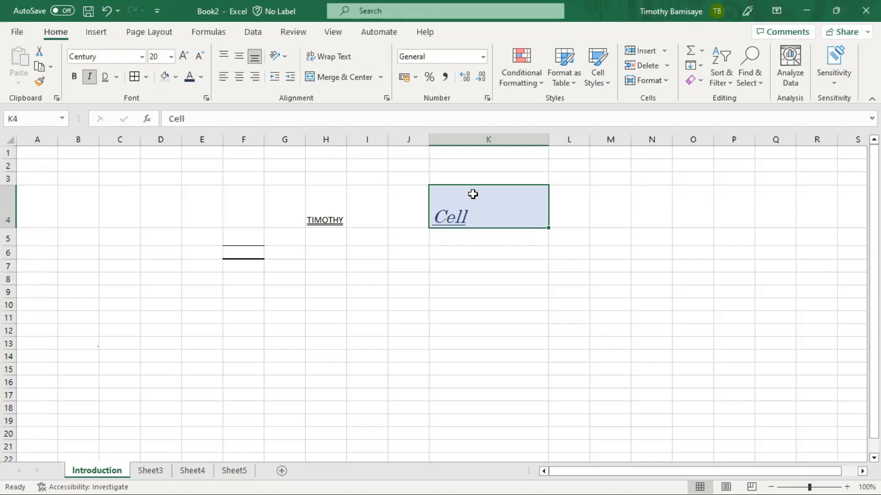
{"action": "left_click", "coordinate": [493, 174]}
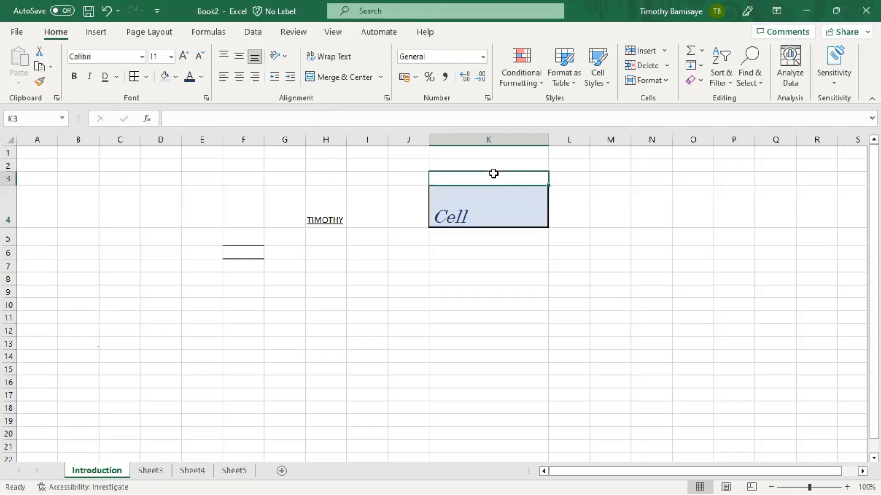
- Make row 4 taller and move 'Cell' in K4 through top, middle, then bottom alignment
{"action": "left_click", "coordinate": [477, 208]}
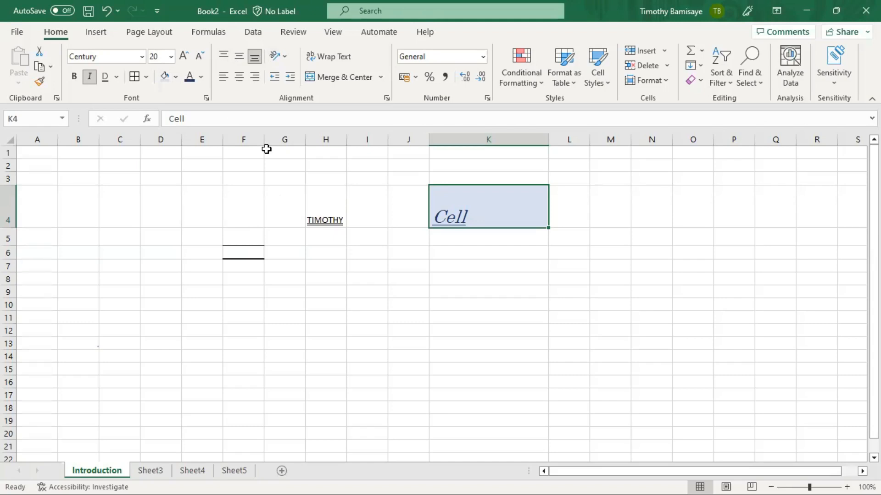
{"action": "left_click", "coordinate": [224, 59]}
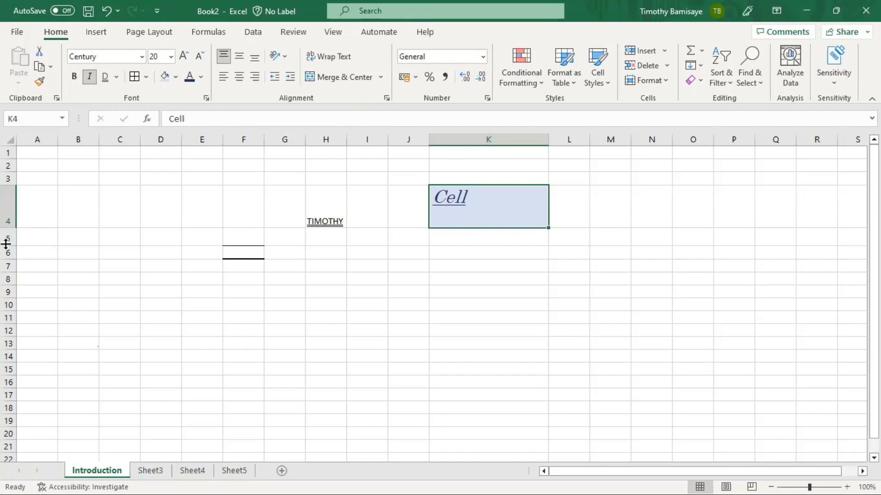
{"action": "left_click_drag", "start_coordinate": [9, 227], "coordinate": [9, 246]}
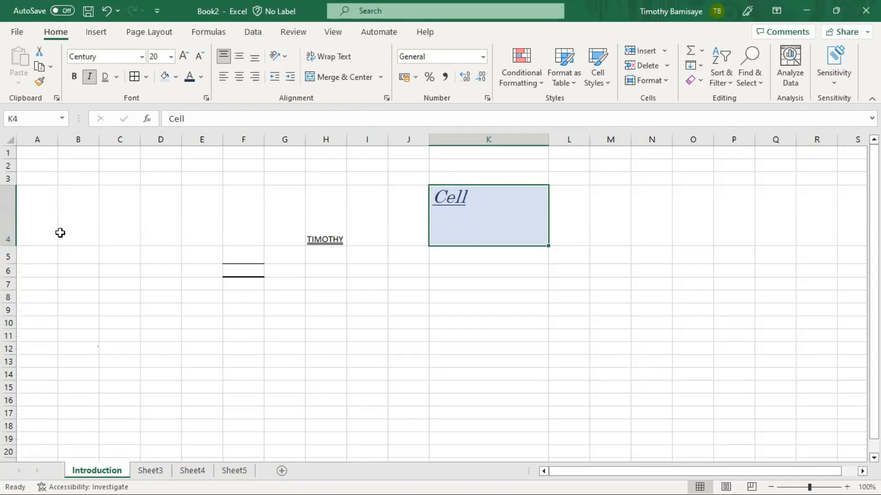
{"action": "left_click", "coordinate": [243, 56]}
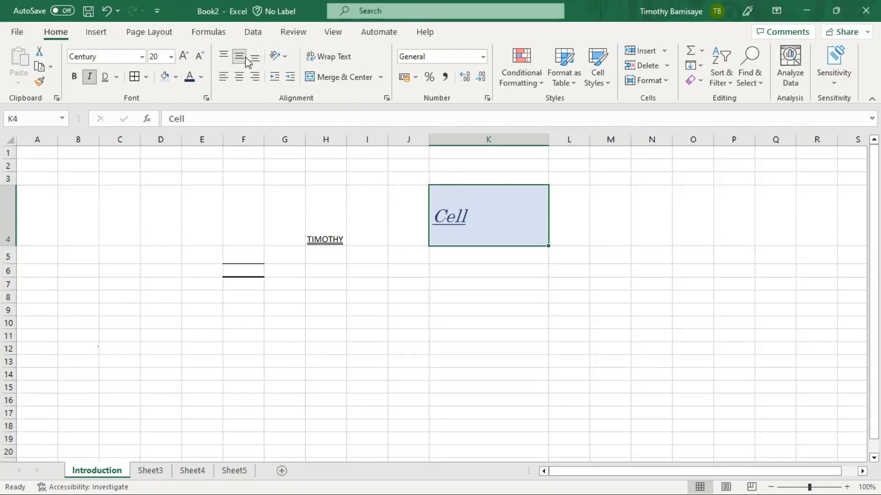
{"action": "left_click", "coordinate": [254, 59]}
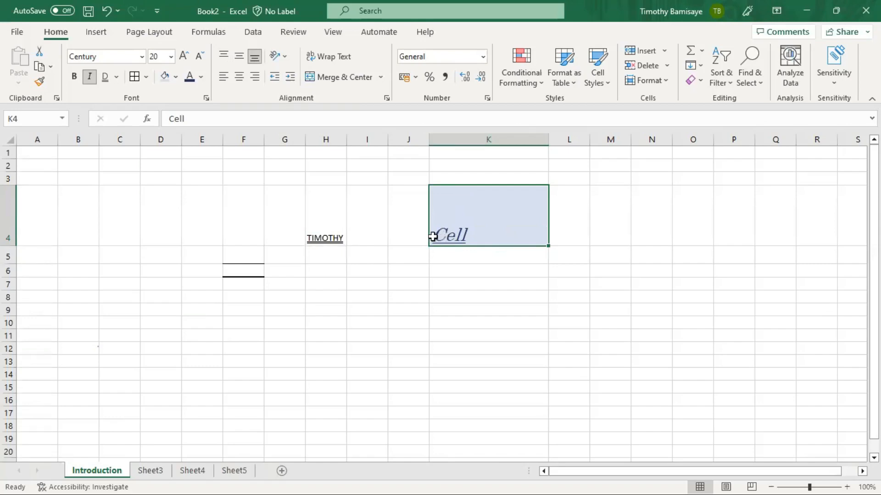
- Try left, centre and right alignment on K4, then indent its text three times
{"action": "left_click", "coordinate": [223, 77]}
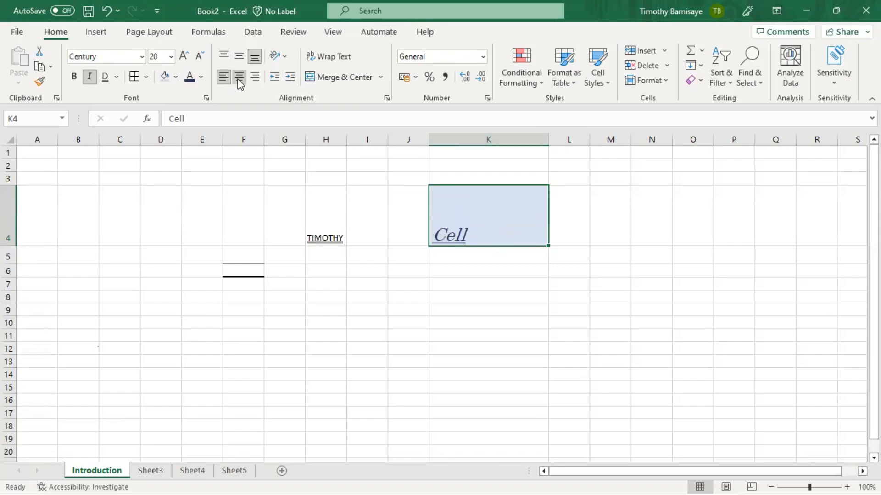
{"action": "left_click", "coordinate": [239, 77]}
{"action": "left_click", "coordinate": [254, 77]}
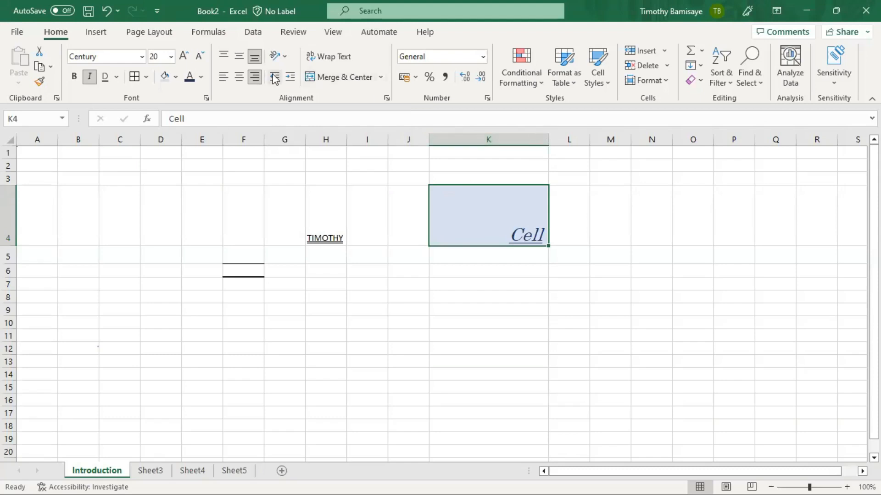
{"action": "left_click", "coordinate": [290, 78]}
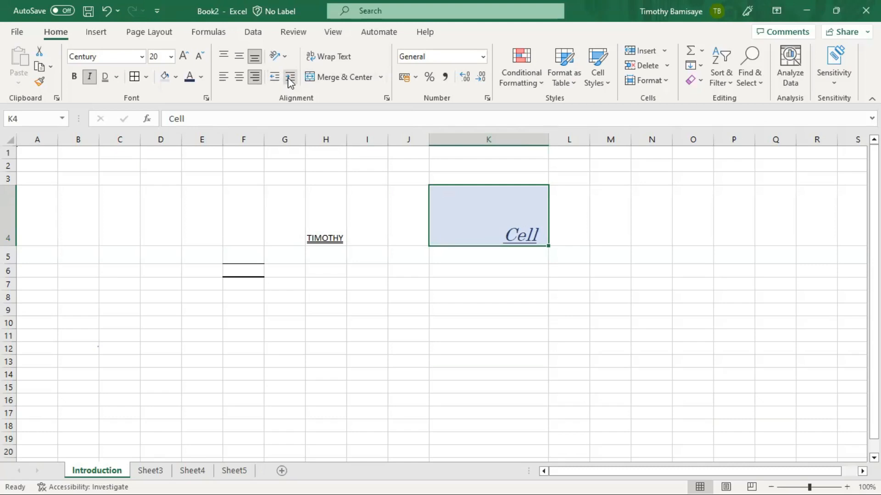
{"action": "left_click", "coordinate": [290, 79]}
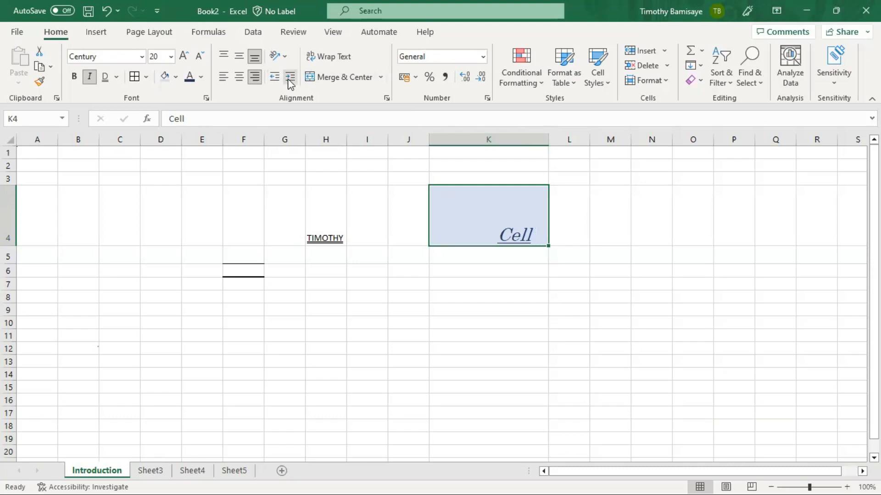
{"action": "left_click", "coordinate": [290, 82]}
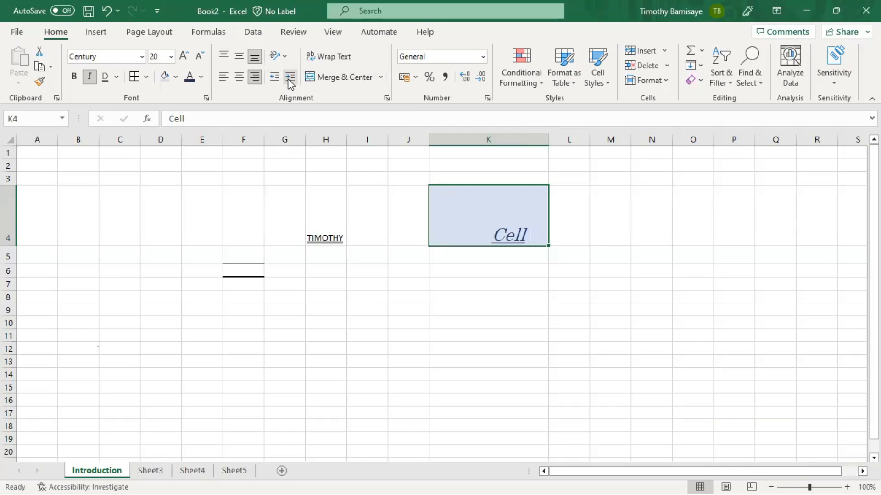
- Left-align K4's text and experiment with indents, ending back at the left edge
{"action": "left_click", "coordinate": [224, 78]}
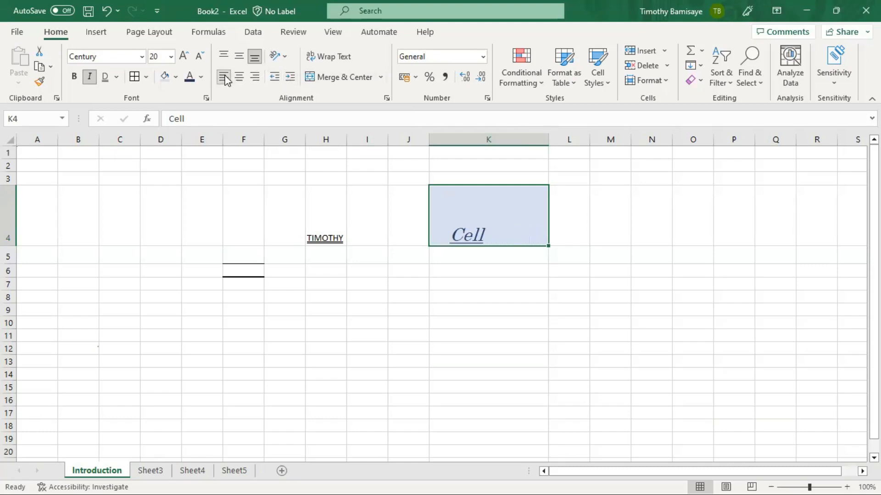
{"action": "left_click", "coordinate": [280, 78]}
{"action": "left_click", "coordinate": [282, 79]}
{"action": "left_click", "coordinate": [282, 79]}
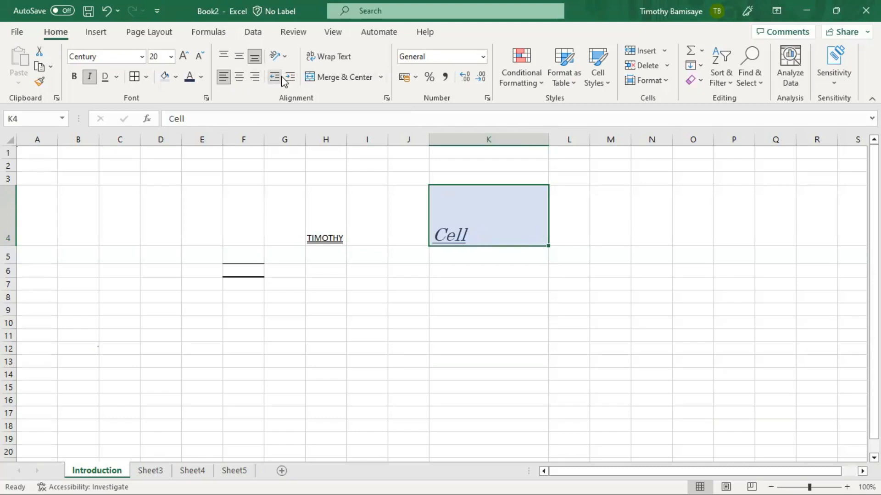
{"action": "left_click", "coordinate": [290, 79]}
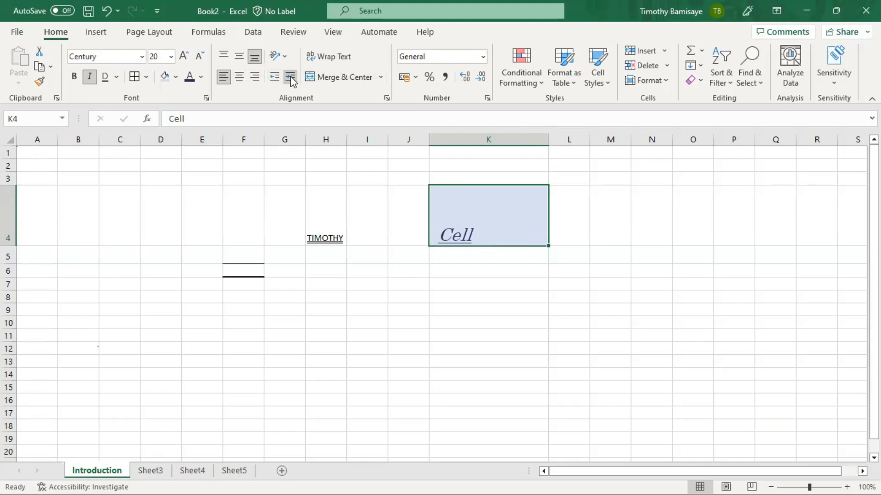
{"action": "left_click", "coordinate": [290, 79]}
{"action": "left_click", "coordinate": [290, 79]}
{"action": "left_click", "coordinate": [289, 79]}
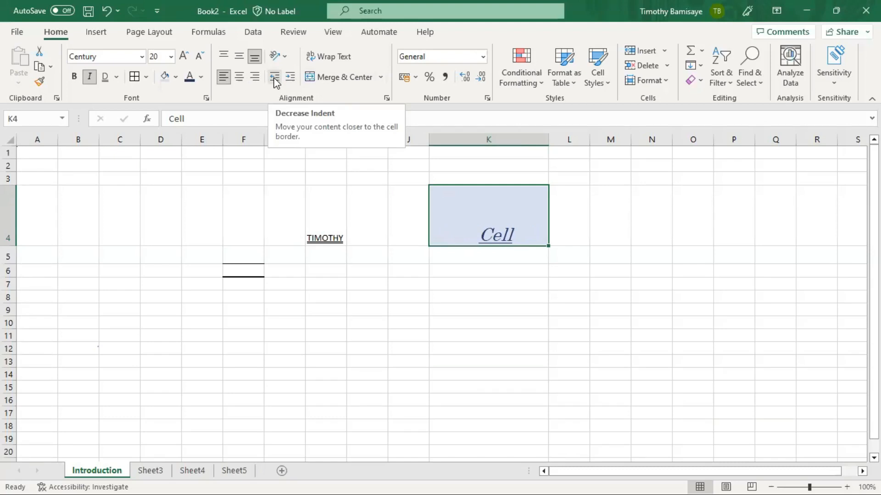
{"action": "left_click", "coordinate": [275, 81]}
{"action": "left_click", "coordinate": [275, 82]}
{"action": "left_click", "coordinate": [276, 82]}
{"action": "left_click", "coordinate": [275, 82]}
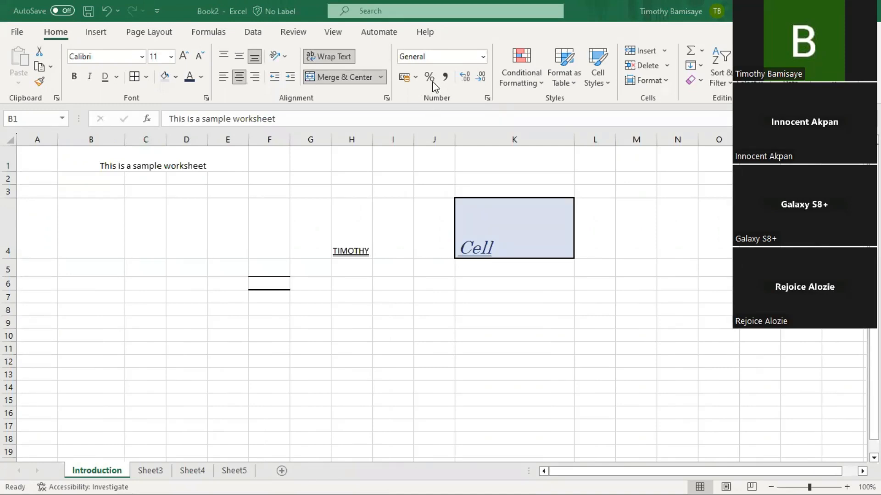
- Clear all cell contents on the sheet with Ctrl+A and Delete, then select F4
{"action": "left_click", "coordinate": [455, 65]}
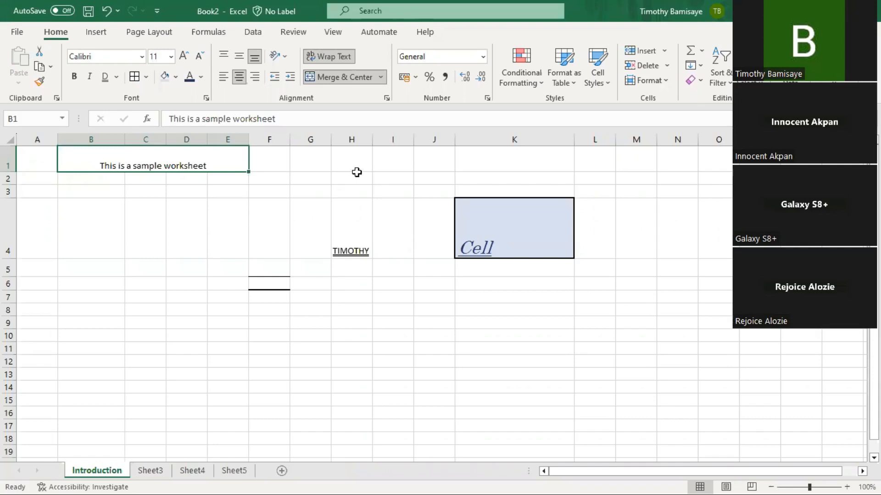
{"action": "key", "text": "ctrl+a"}
{"action": "key", "text": "Delete"}
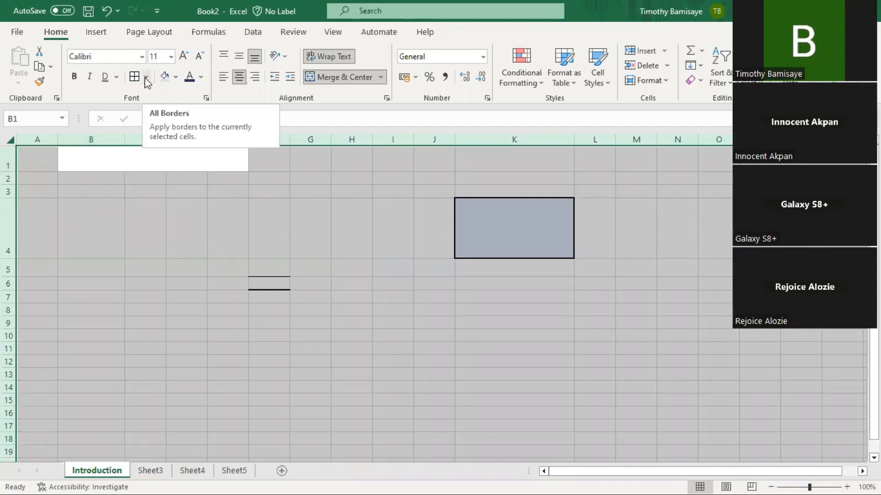
{"action": "left_click", "coordinate": [252, 203]}
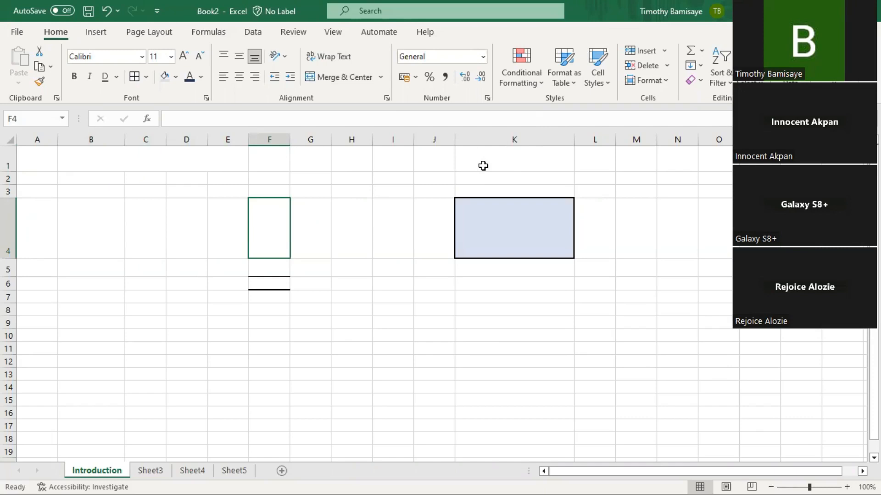
{"action": "left_click", "coordinate": [96, 261]}
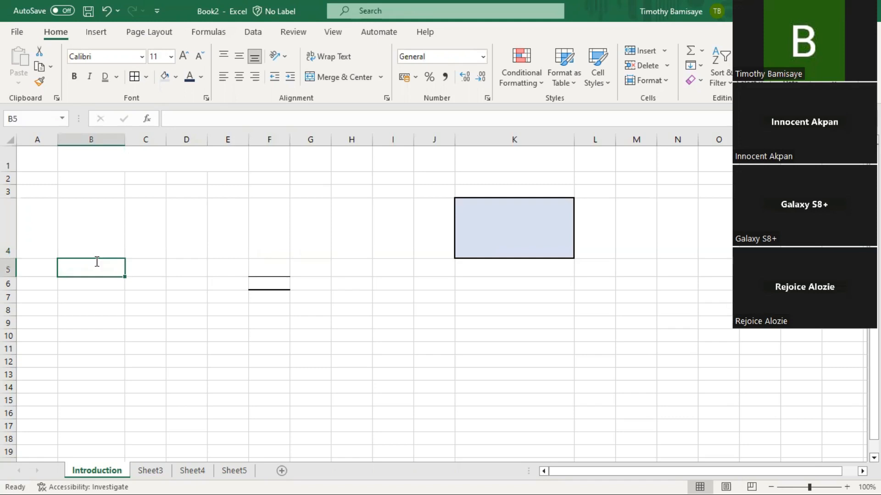
{"action": "type", "text": "u"}
{"action": "key", "text": "BackSpace"}
{"action": "type", "text": "T"}
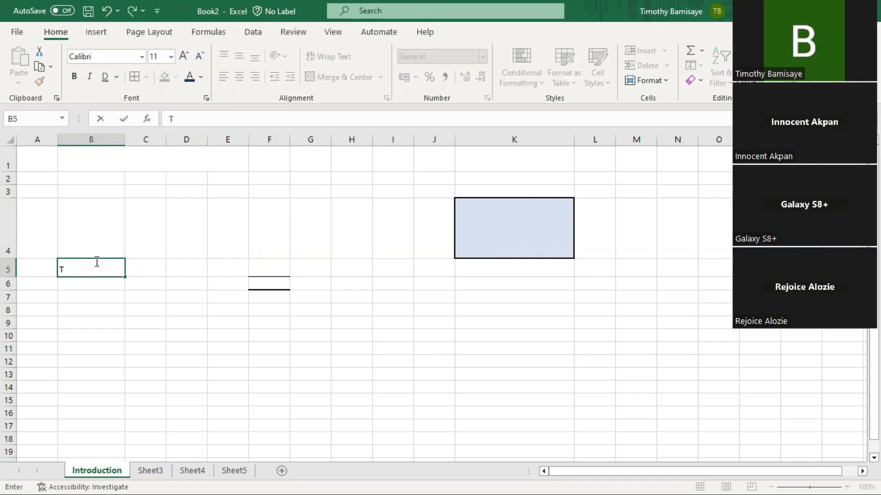
{"action": "type", "text": "imothy"}
{"action": "key", "text": "ctrl+Return"}
{"action": "key", "text": "Return"}
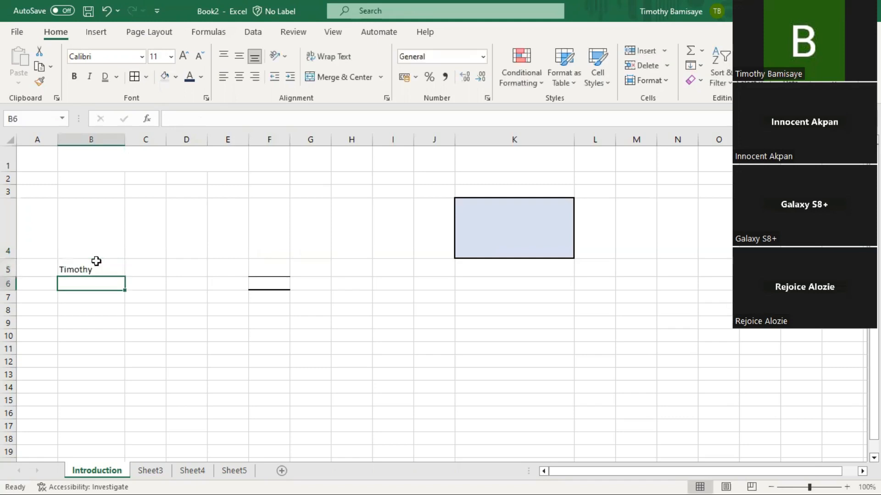
{"action": "type", "text": "Abc12"}
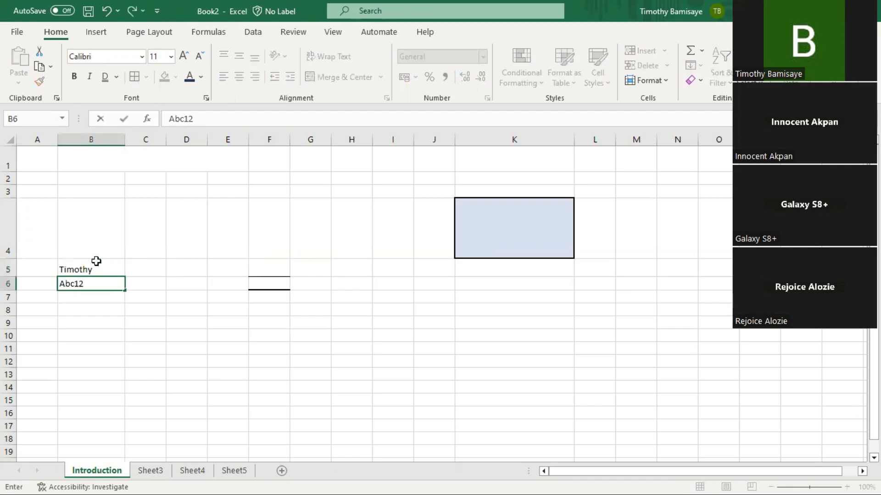
{"action": "type", "text": "3"}
{"action": "key", "text": "Return"}
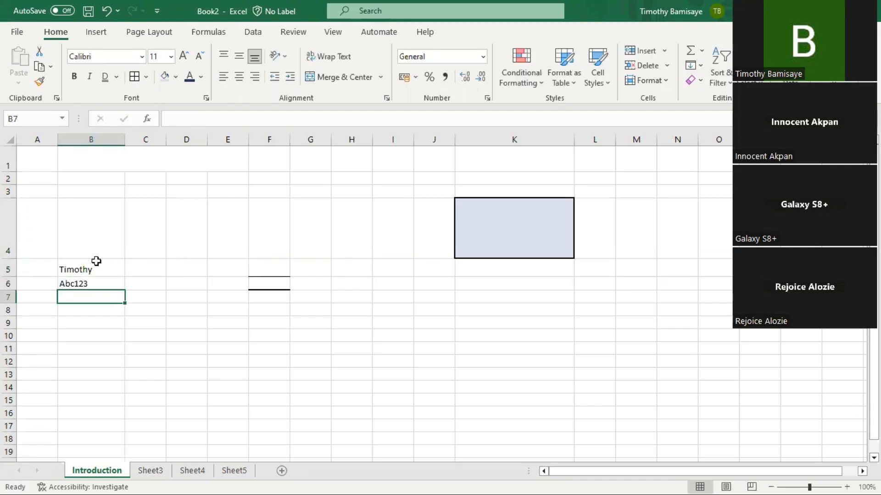
{"action": "type", "text": "@"}
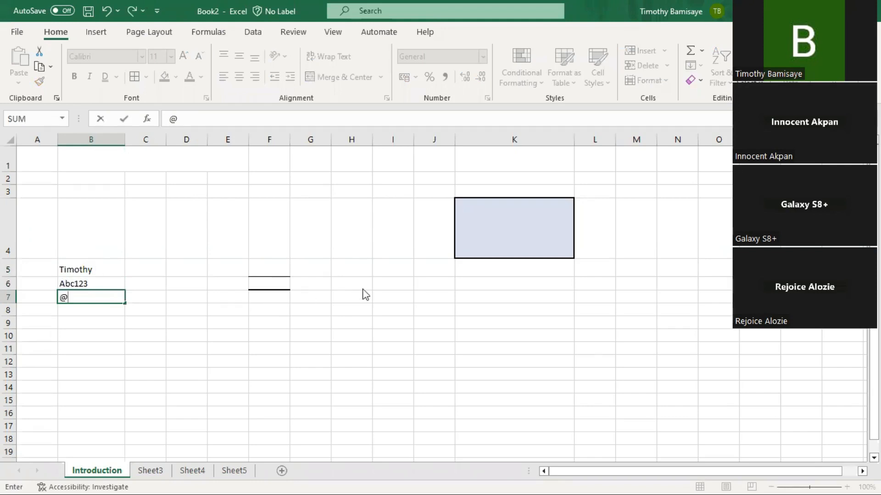
{"action": "type", "text": "Y4"}
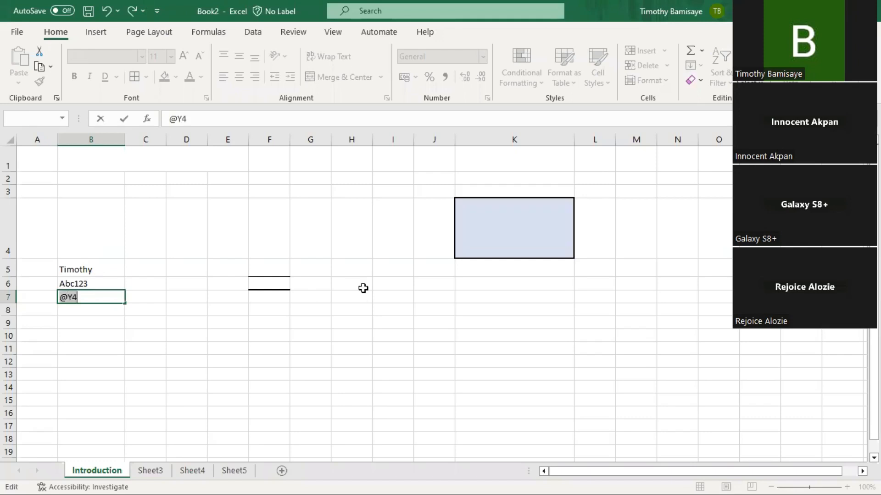
{"action": "key", "text": "BackSpace"}
{"action": "key", "text": "BackSpace"}
{"action": "key", "text": "BackSpace"}
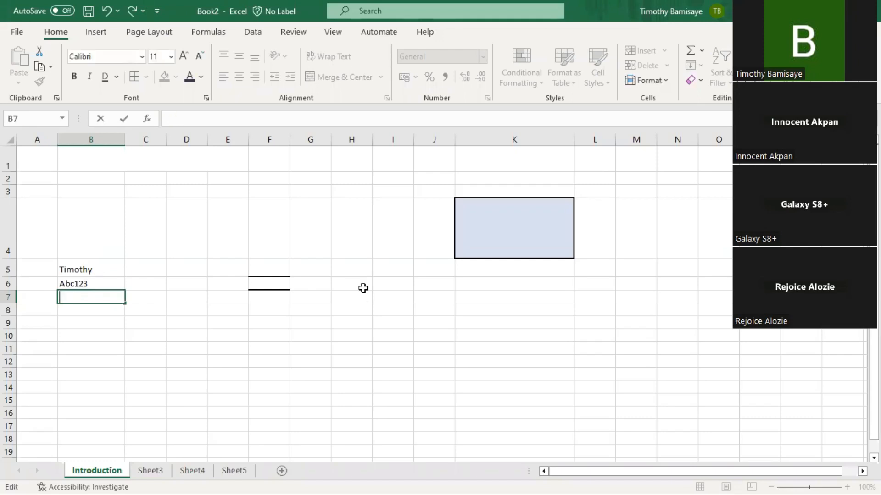
{"action": "type", "text": "#sdsdj"}
{"action": "key", "text": "Left"}
{"action": "key", "text": "Left"}
{"action": "key", "text": "Left"}
{"action": "key", "text": "ctrl+Return"}
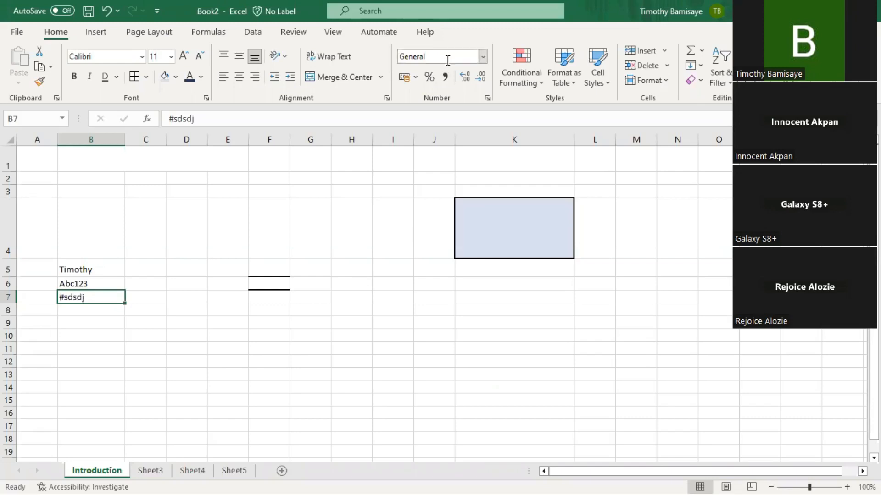
- Browse the Number Format list without choosing, select C2:C11, then pick C3 for a heading
{"action": "left_click", "coordinate": [484, 58]}
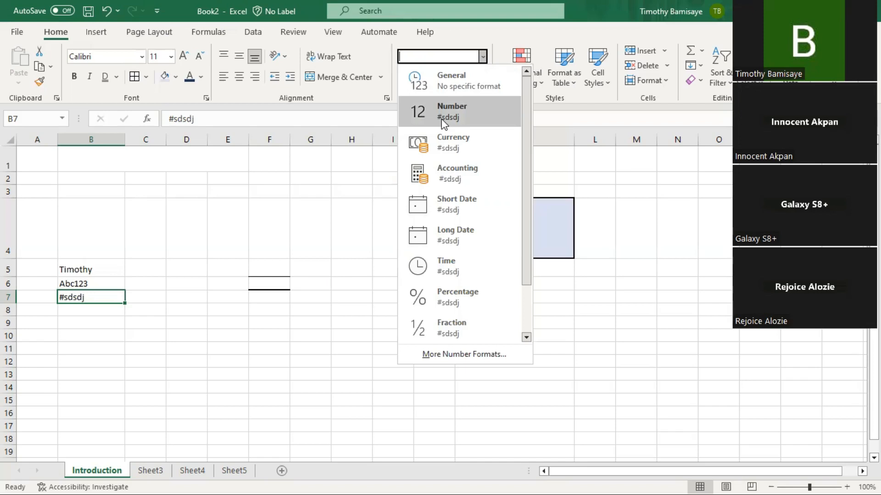
{"action": "left_click", "coordinate": [157, 191]}
{"action": "left_click_drag", "start_coordinate": [146, 178], "coordinate": [156, 346]}
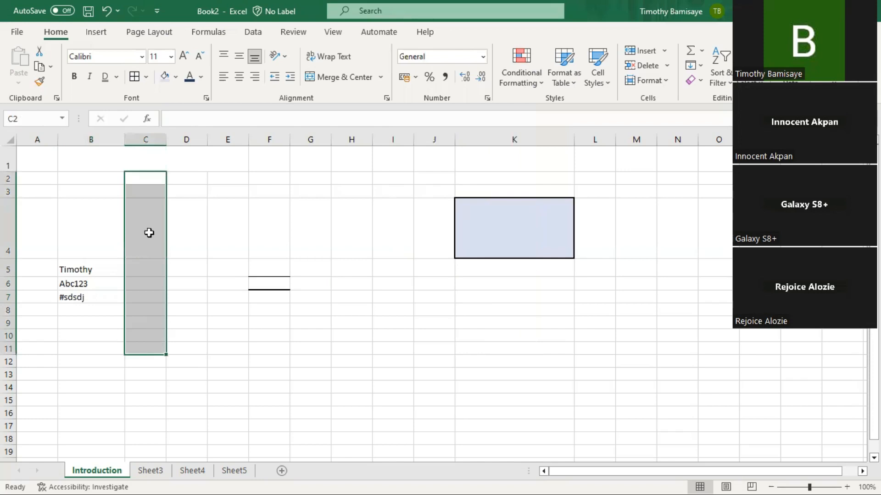
{"action": "left_click", "coordinate": [151, 187]}
- Enter heading Number in C3 and values 1, 2, 3, 85, 9855, 2938 in C4:C9
{"action": "type", "text": "N"}
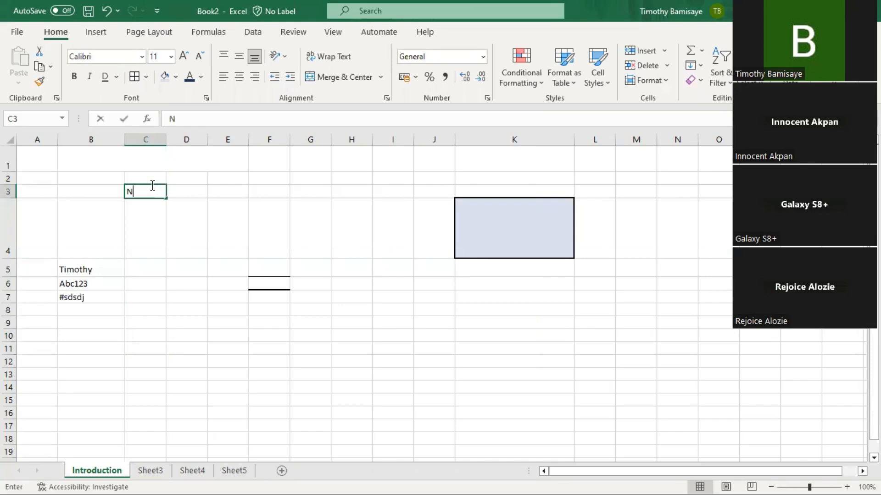
{"action": "type", "text": "umber"}
{"action": "key", "text": "Return"}
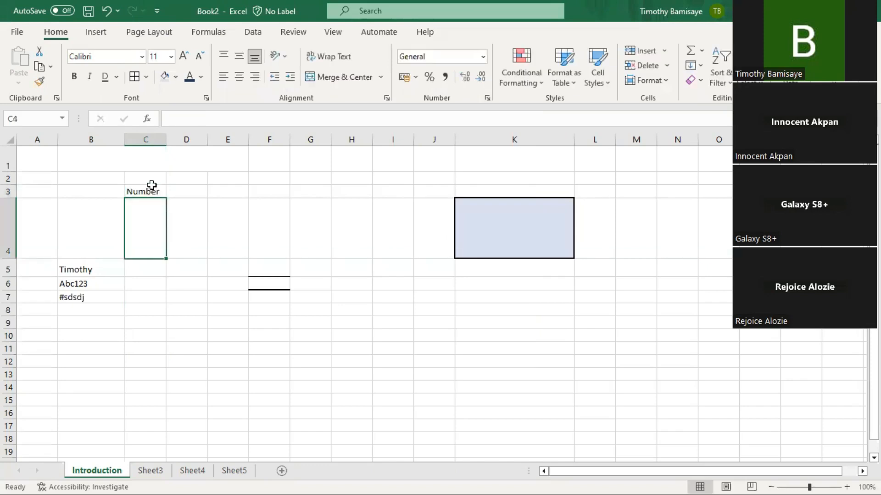
{"action": "type", "text": "1"}
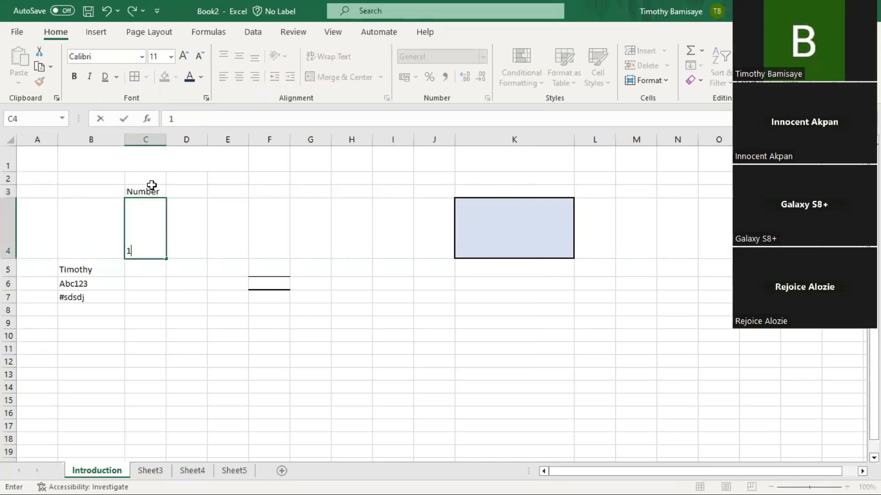
{"action": "key", "text": "Return"}
{"action": "type", "text": "2"}
{"action": "key", "text": "Return"}
{"action": "type", "text": "3"}
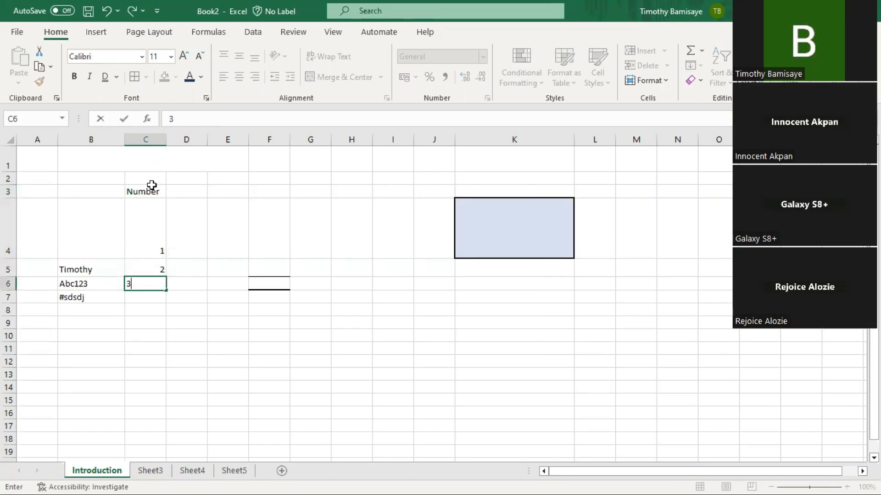
{"action": "key", "text": "Return"}
{"action": "type", "text": "851"}
{"action": "key", "text": "BackSpace"}
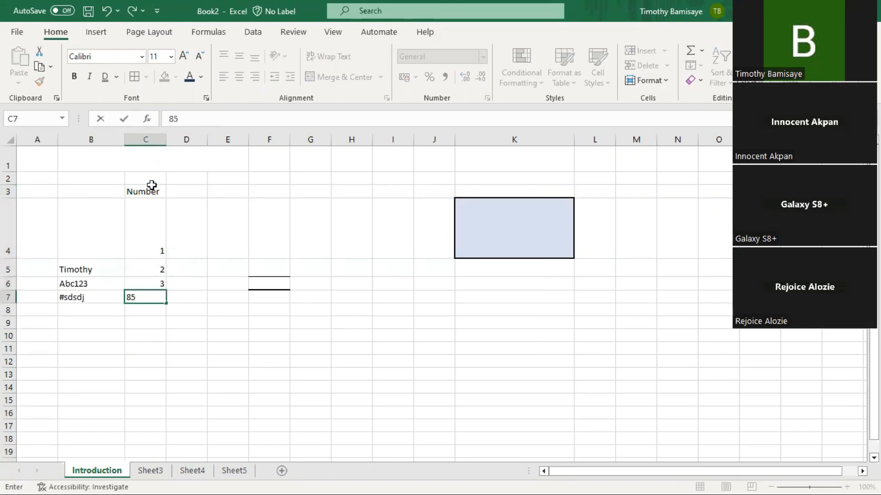
{"action": "key", "text": "Return"}
{"action": "type", "text": "985"}
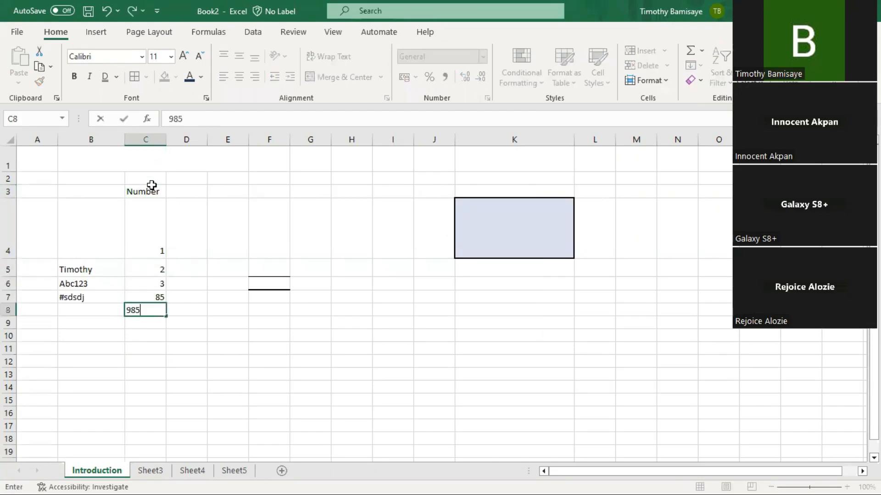
{"action": "type", "text": "5"}
{"action": "key", "text": "Return"}
{"action": "type", "text": "2938"}
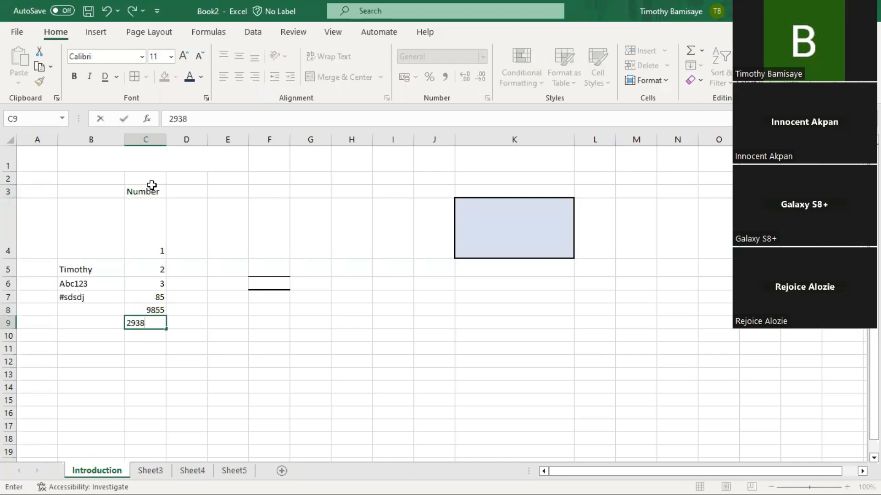
{"action": "key", "text": "Return"}
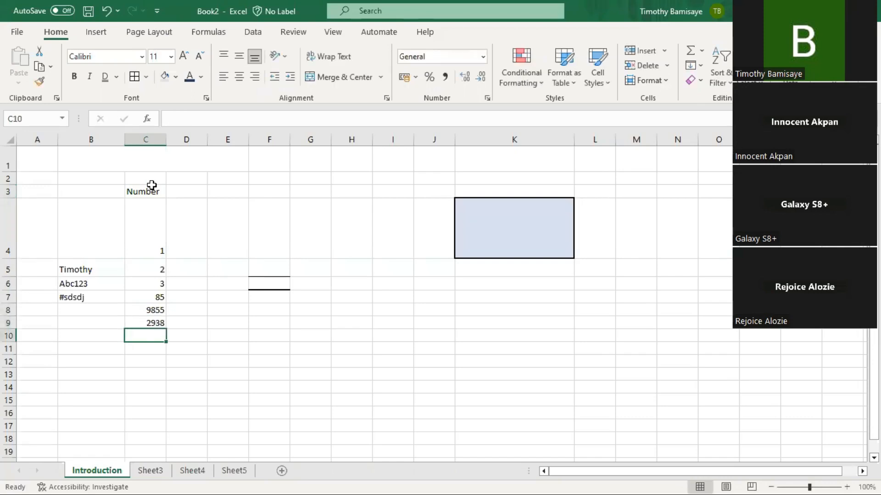
- Apply Number format to C4:C9 and remove its decimal places
{"action": "left_click_drag", "start_coordinate": [154, 248], "coordinate": [156, 325]}
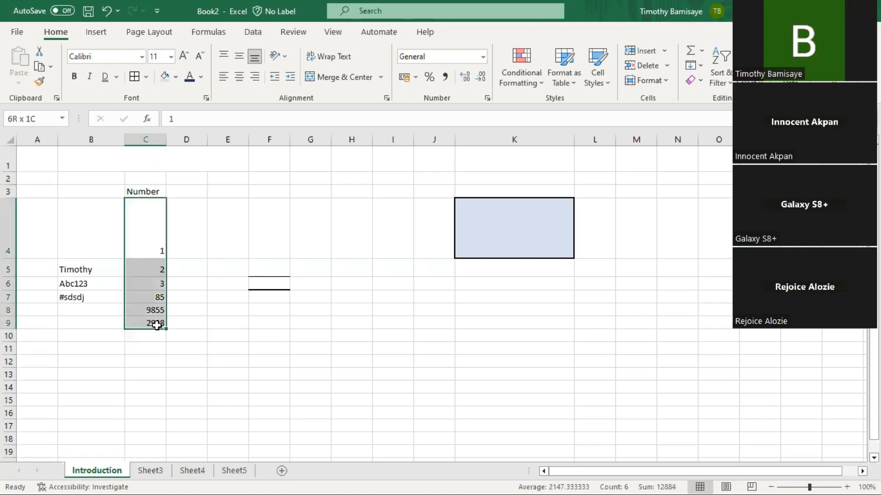
{"action": "left_click", "coordinate": [483, 56]}
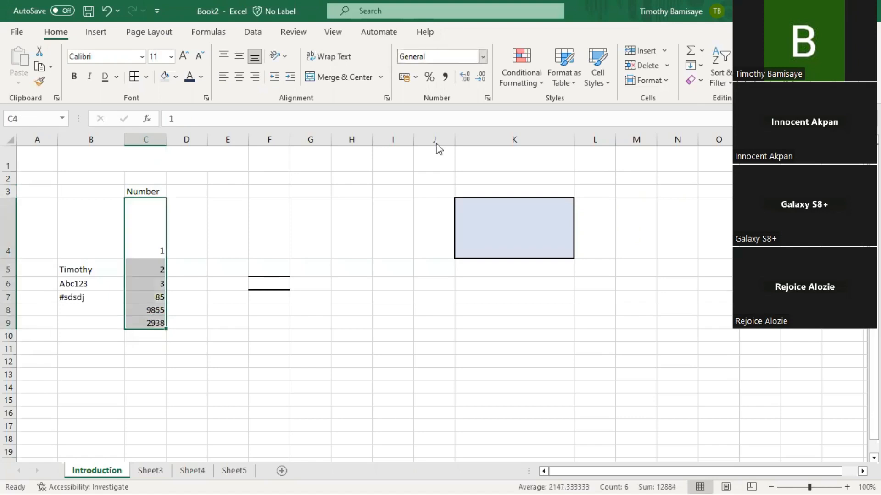
{"action": "left_click", "coordinate": [452, 119]}
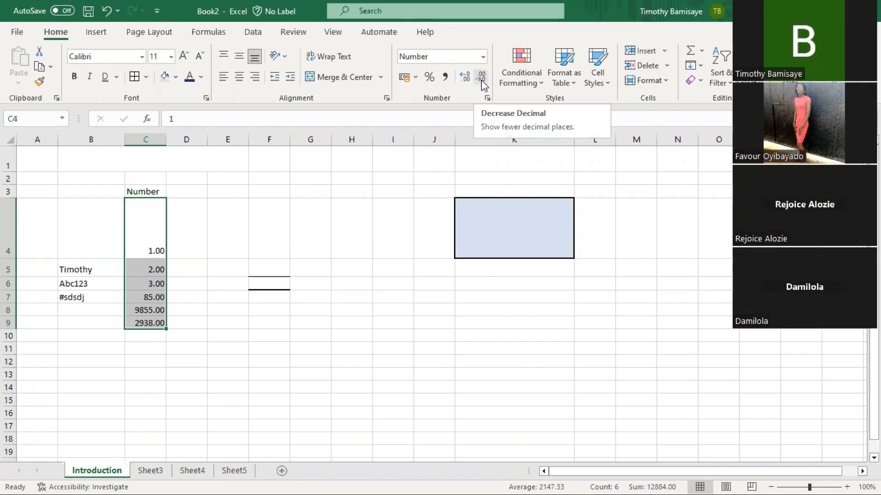
{"action": "left_click", "coordinate": [481, 79]}
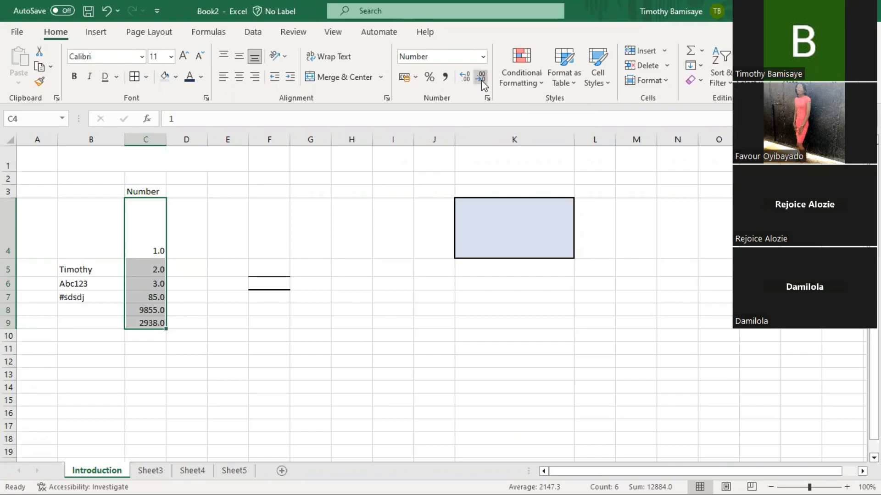
{"action": "left_click", "coordinate": [480, 79]}
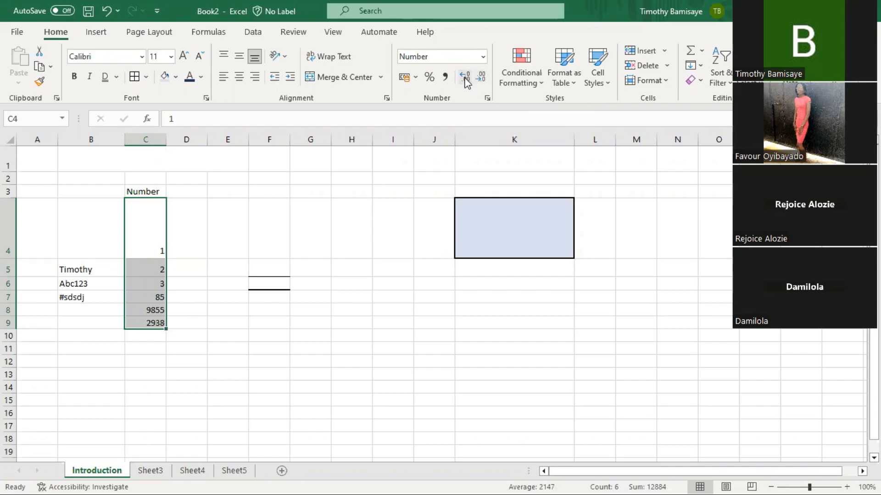
- Widen column C while experimenting with adding and removing decimal places on C4:C9
{"action": "left_click", "coordinate": [465, 77]}
{"action": "left_click", "coordinate": [465, 77]}
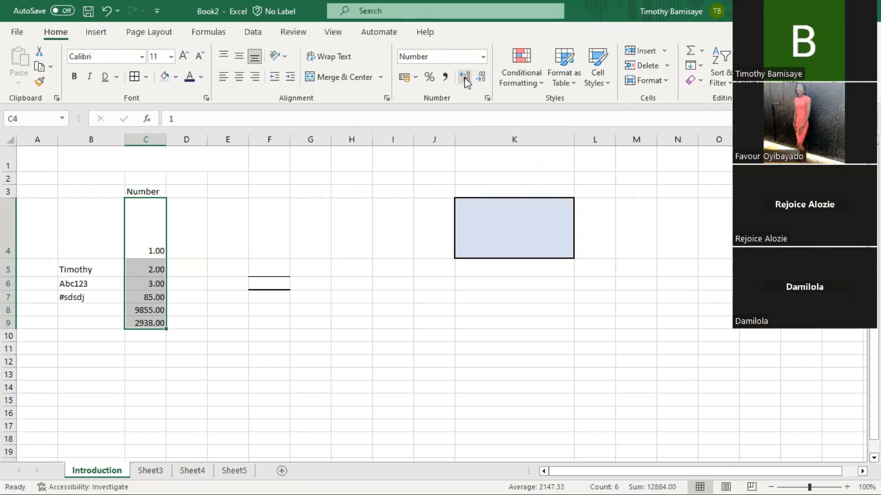
{"action": "left_click", "coordinate": [465, 77]}
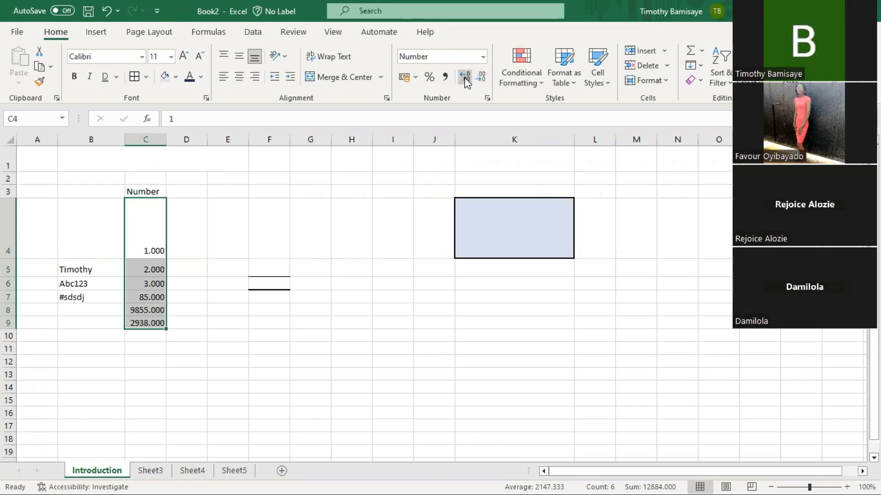
{"action": "left_click", "coordinate": [464, 77]}
{"action": "left_click_drag", "start_coordinate": [169, 134], "coordinate": [206, 134]}
{"action": "left_click", "coordinate": [467, 76]}
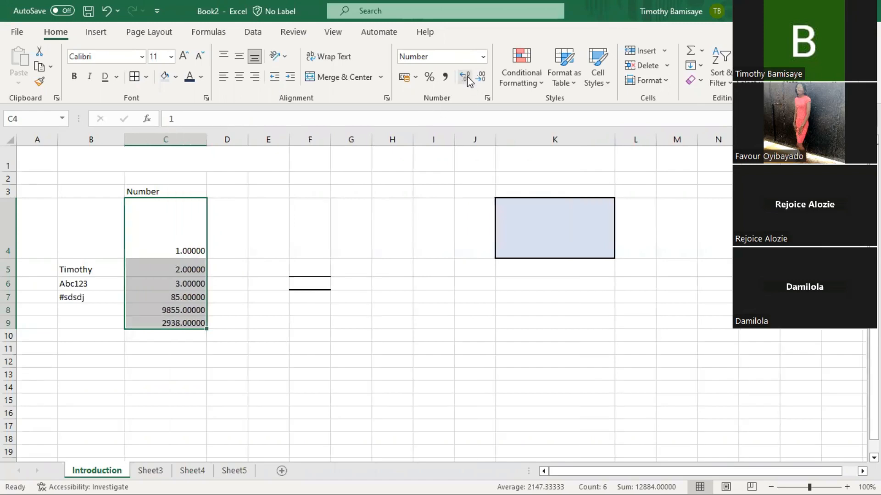
{"action": "left_click", "coordinate": [467, 76]}
{"action": "left_click", "coordinate": [467, 76]}
{"action": "left_click", "coordinate": [483, 79]}
{"action": "left_click", "coordinate": [483, 79]}
{"action": "left_click", "coordinate": [483, 79]}
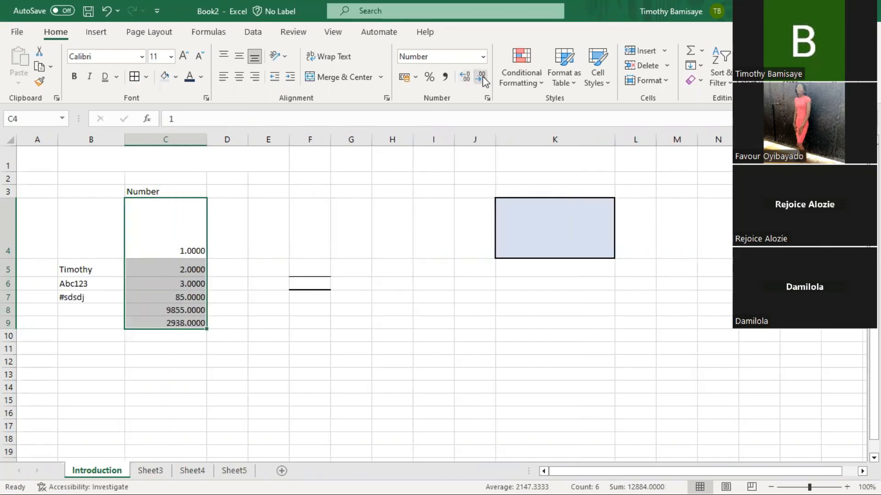
{"action": "left_click", "coordinate": [483, 79]}
{"action": "left_click", "coordinate": [483, 79]}
{"action": "left_click", "coordinate": [483, 79]}
{"action": "left_click", "coordinate": [483, 79]}
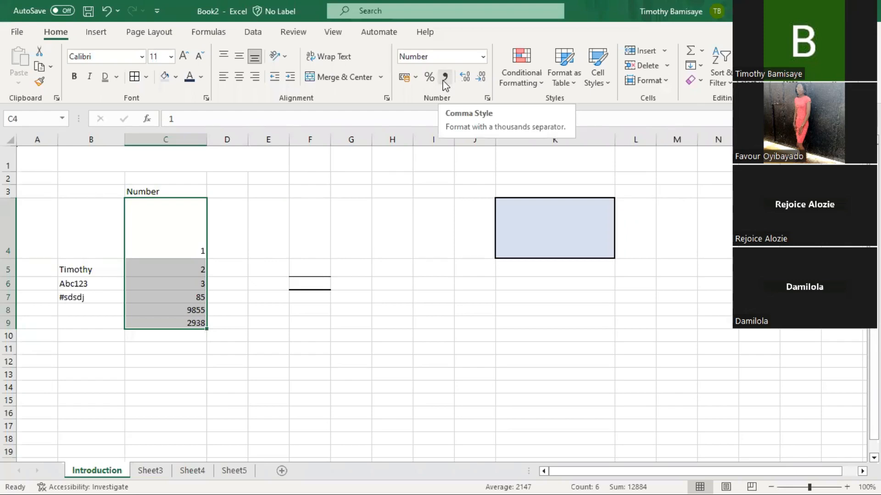
- Show the Number column with thousands separators and no decimals, and change C7 to 5,888,888
{"action": "left_click", "coordinate": [444, 76]}
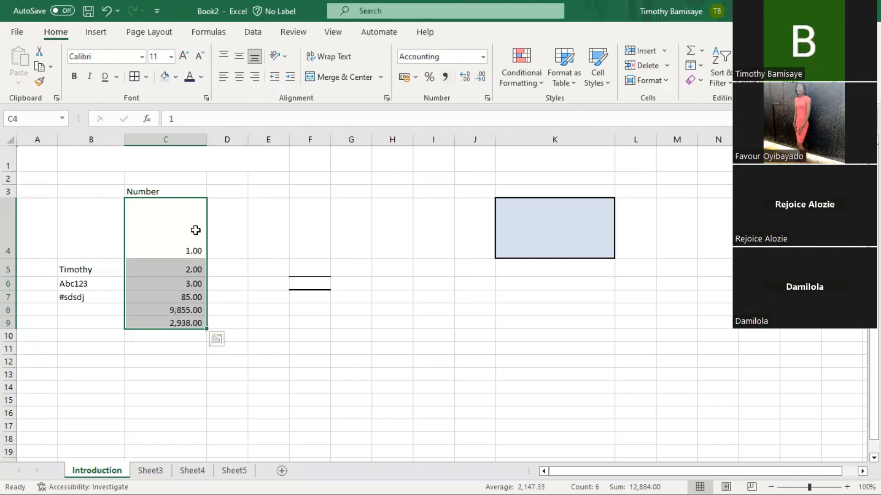
{"action": "left_click", "coordinate": [481, 77]}
{"action": "left_click", "coordinate": [481, 77]}
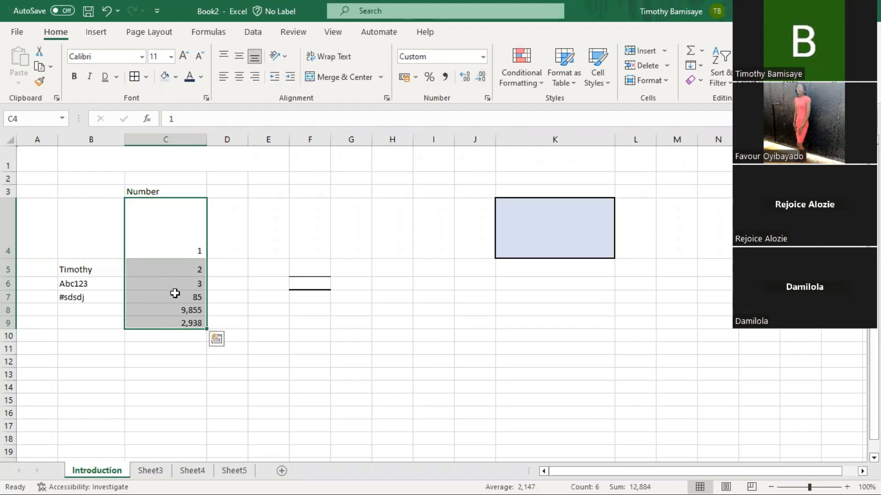
{"action": "left_click", "coordinate": [175, 294]}
{"action": "type", "text": "5888888"}
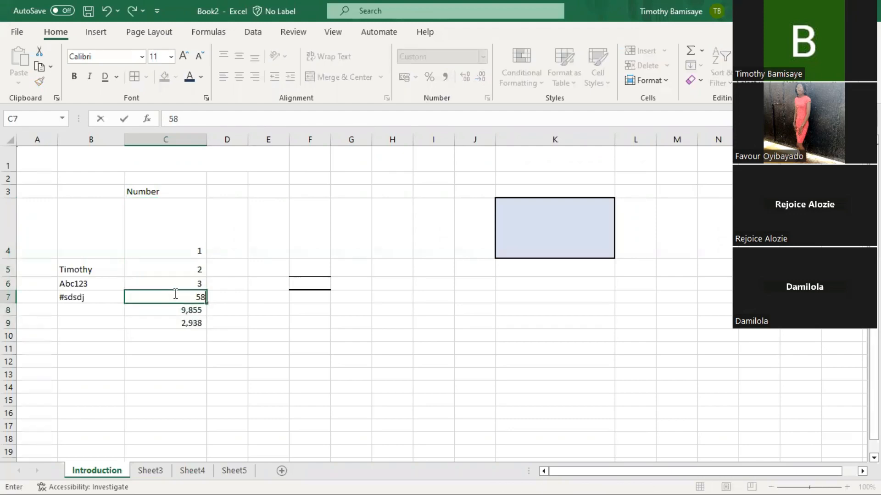
{"action": "key", "text": "Return"}
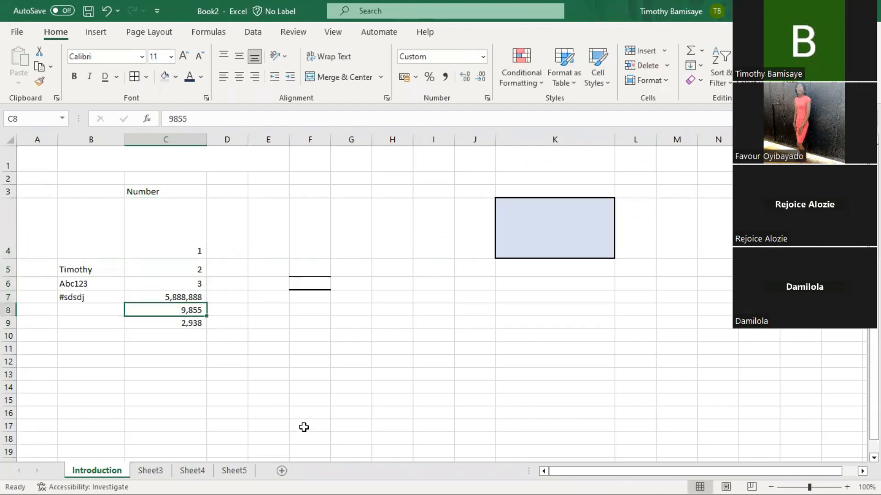
- Replace C4, C5 and C6 with 5,555,554, 15,200 and 15,630
{"action": "left_click", "coordinate": [182, 251]}
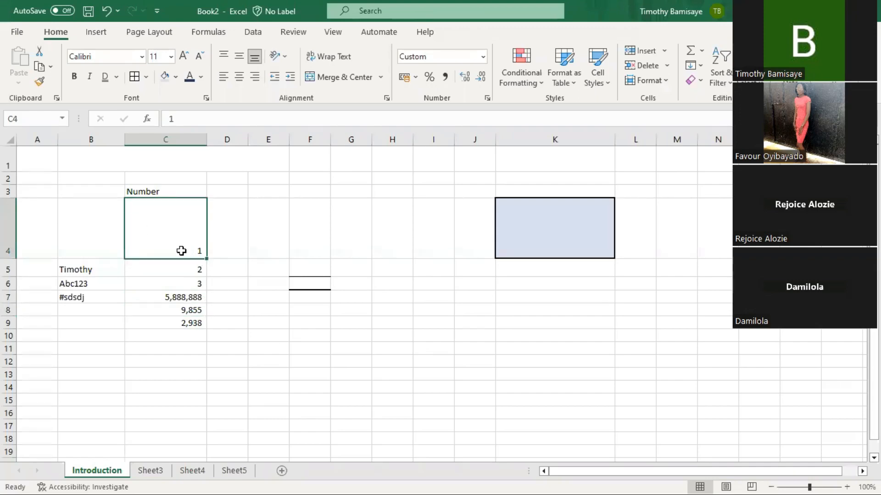
{"action": "type", "text": "5555554"}
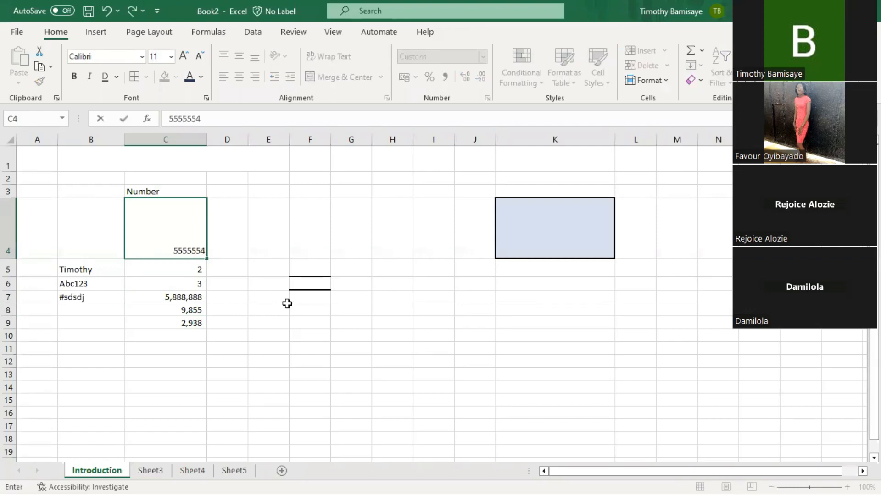
{"action": "key", "text": "Return"}
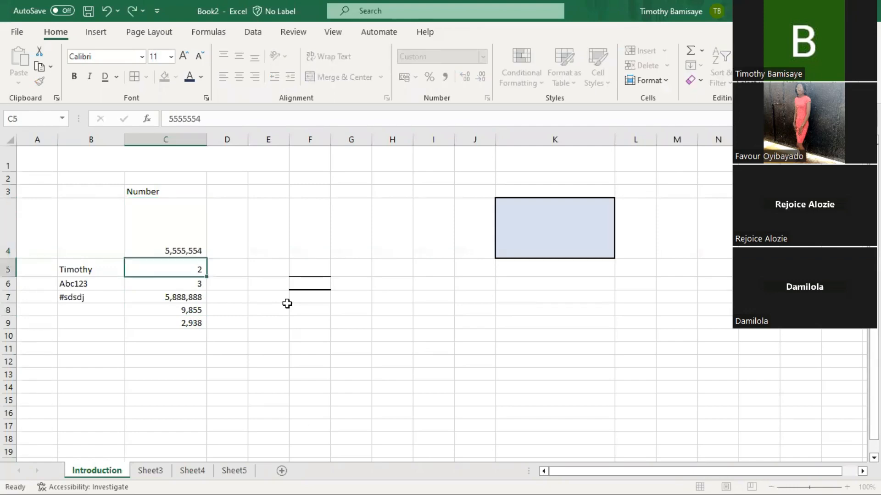
{"action": "type", "text": "15,2"}
{"action": "type", "text": "00"}
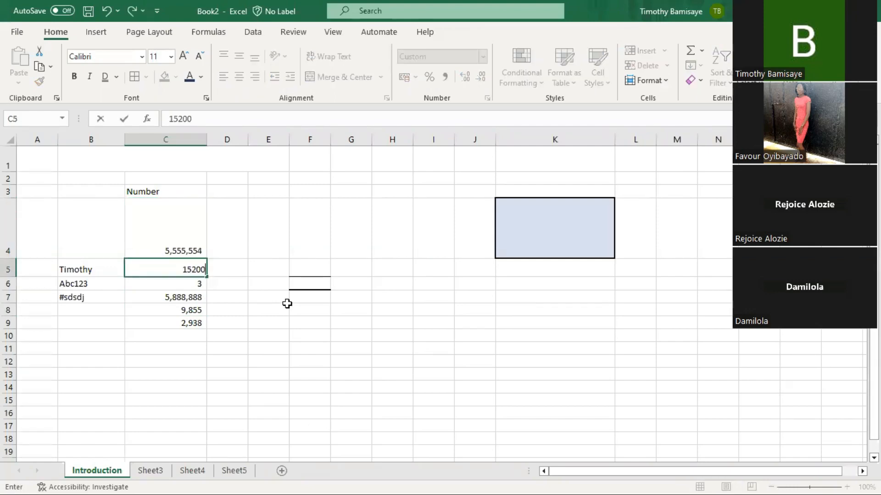
{"action": "key", "text": "Return"}
{"action": "type", "text": "15,63"}
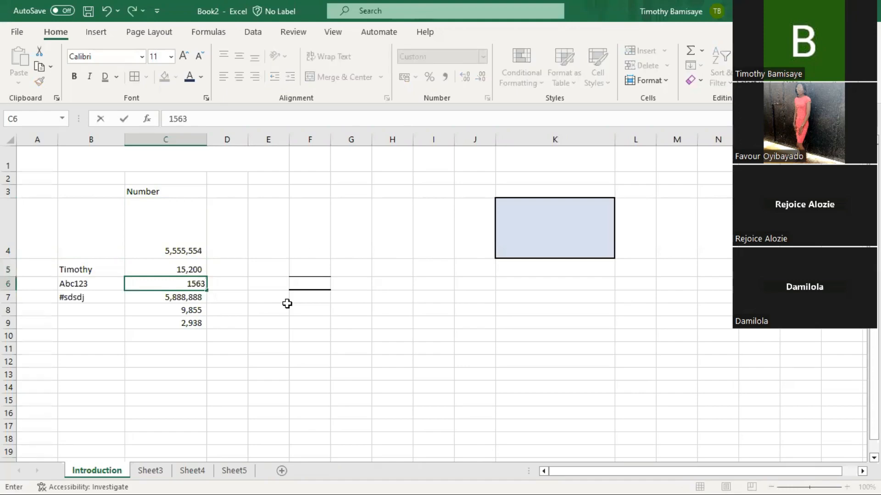
{"action": "type", "text": "0"}
{"action": "key", "text": "Return"}
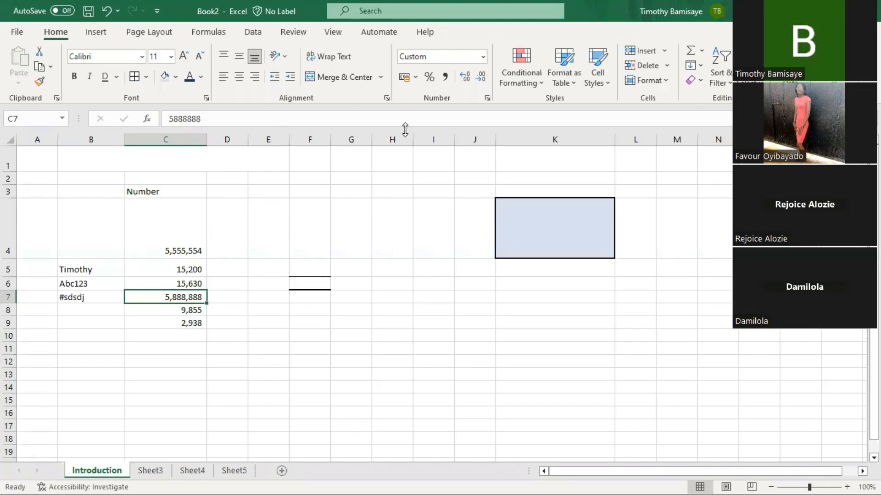
- Format C4:C7 as naira Currency with no decimal places
{"action": "left_click", "coordinate": [483, 56]}
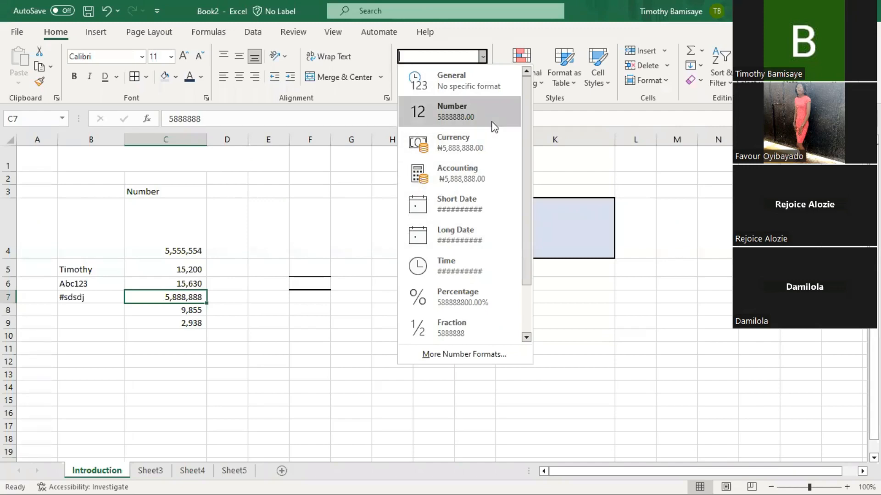
{"action": "left_click", "coordinate": [185, 215]}
{"action": "left_click", "coordinate": [185, 213]}
{"action": "left_click_drag", "start_coordinate": [185, 213], "coordinate": [180, 295]}
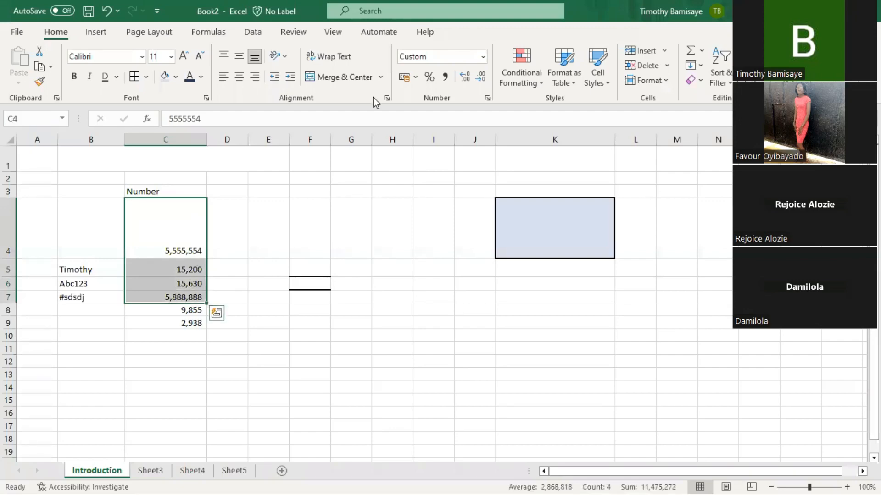
{"action": "left_click", "coordinate": [483, 56]}
{"action": "left_click", "coordinate": [442, 146]}
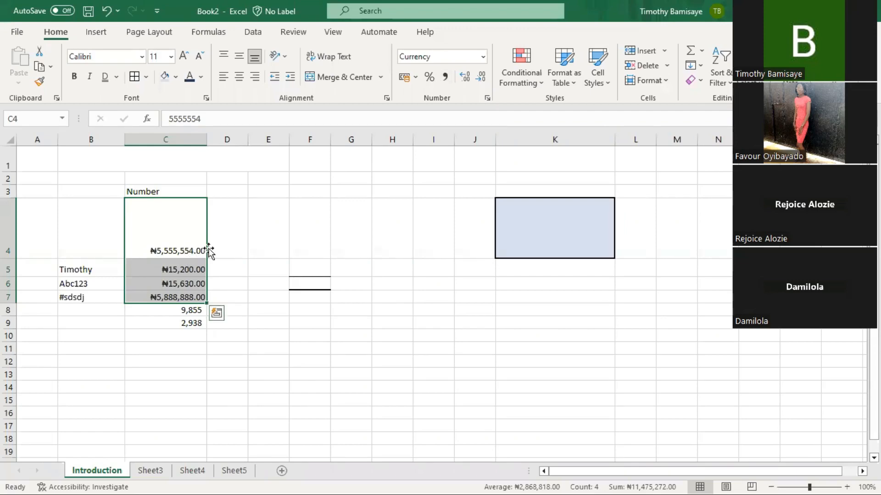
{"action": "double_click", "coordinate": [484, 79]}
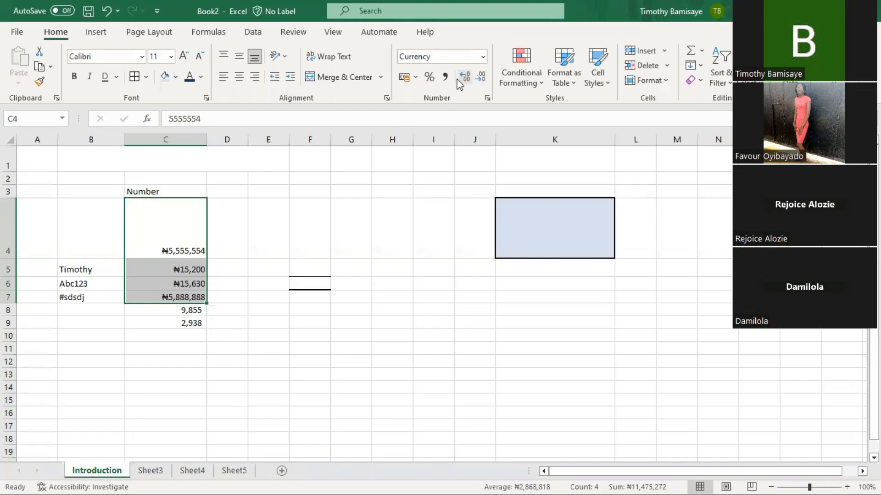
- Apply the Accounting format to C4:C7 so amounts show the naira sign with two decimals
{"action": "left_click", "coordinate": [483, 57]}
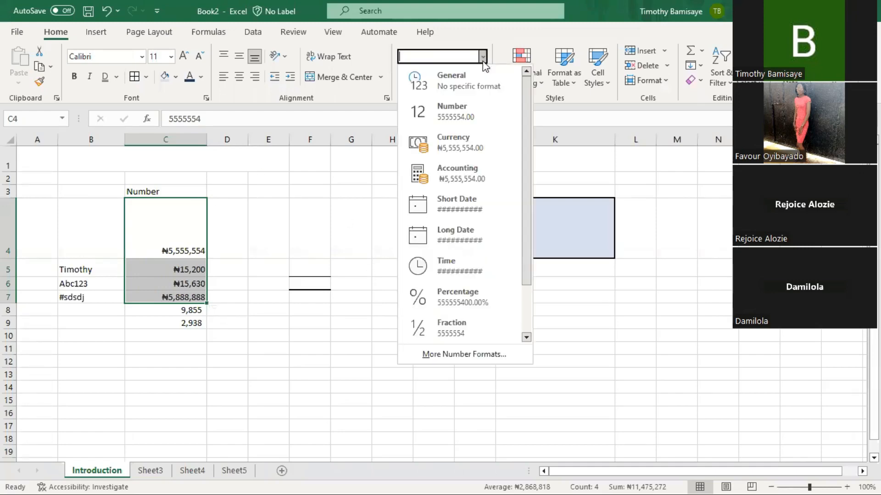
{"action": "left_click", "coordinate": [454, 183]}
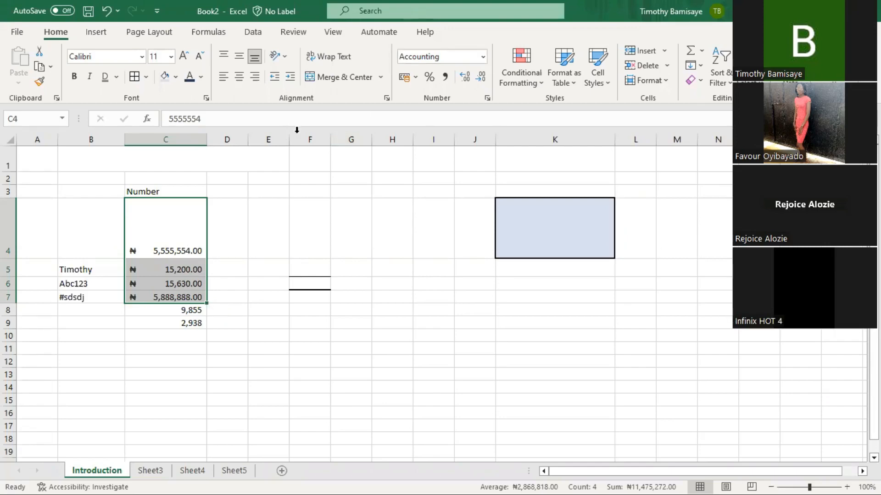
{"action": "left_click_drag", "start_coordinate": [268, 221], "coordinate": [257, 322]}
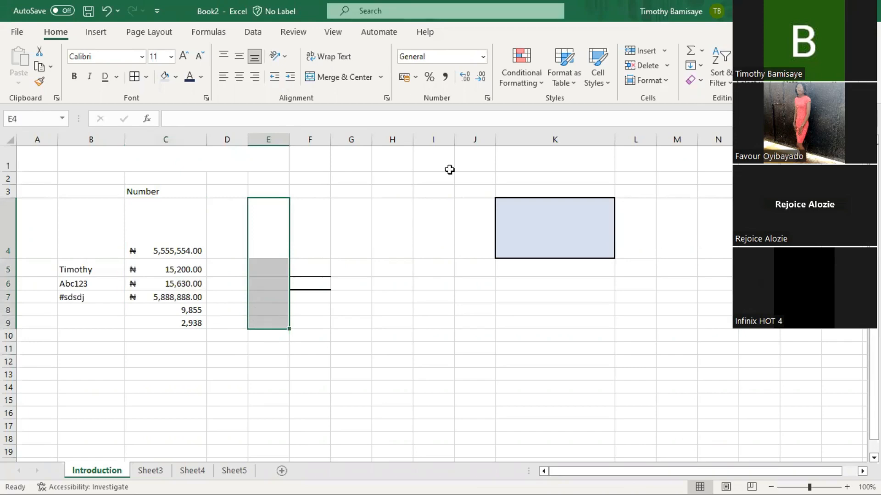
- Give E4:E9 the Short Date format and enter the date 25/3/2023 in E4
{"action": "left_click", "coordinate": [483, 57]}
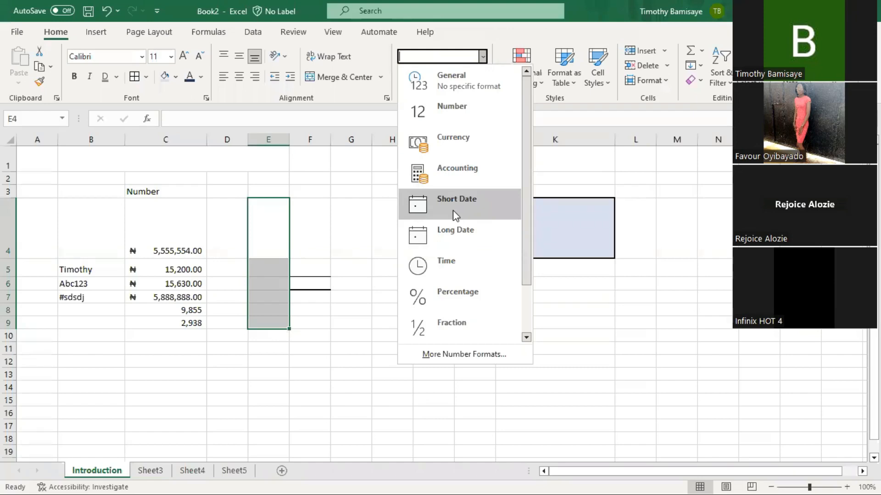
{"action": "left_click", "coordinate": [453, 210]}
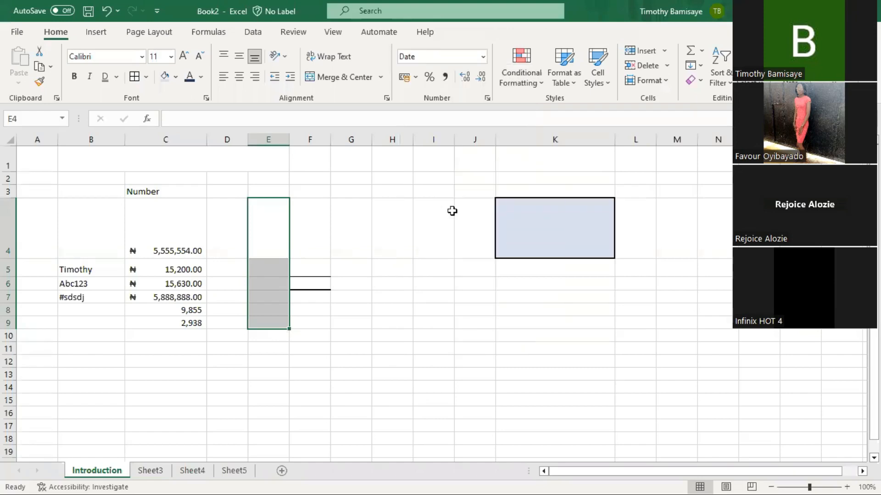
{"action": "left_click", "coordinate": [275, 222]}
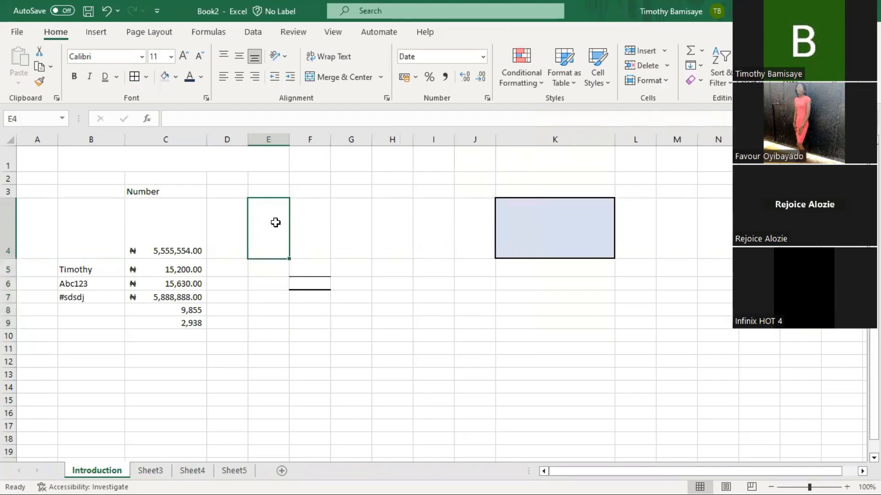
{"action": "type", "text": "25"}
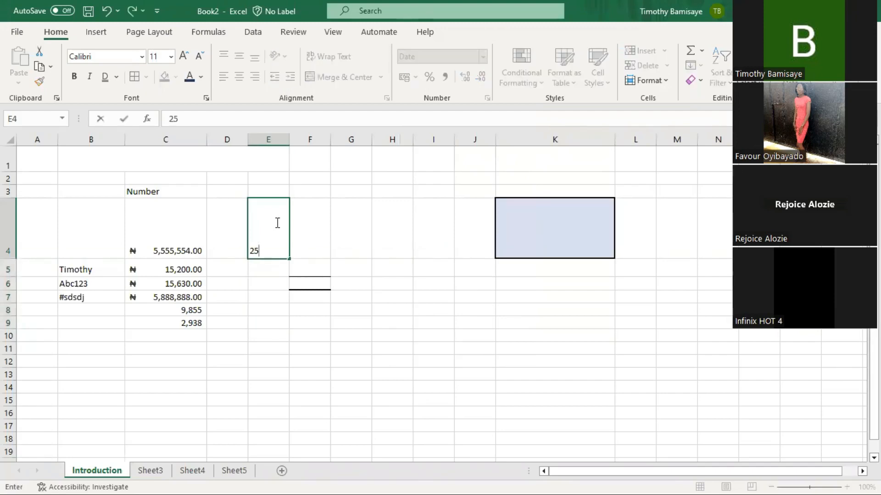
{"action": "type", "text": "/"}
{"action": "type", "text": "10"}
{"action": "key", "text": "BackSpace"}
{"action": "key", "text": "BackSpace"}
{"action": "type", "text": "3/2023"}
{"action": "key", "text": "Return"}
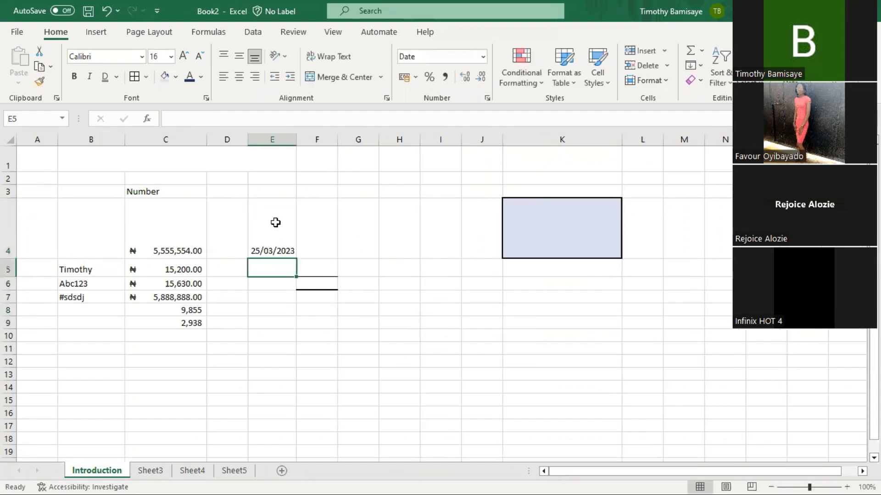
- Widen column E and enter the date 25/3/23 in E5
{"action": "left_click_drag", "start_coordinate": [295, 142], "coordinate": [311, 143]}
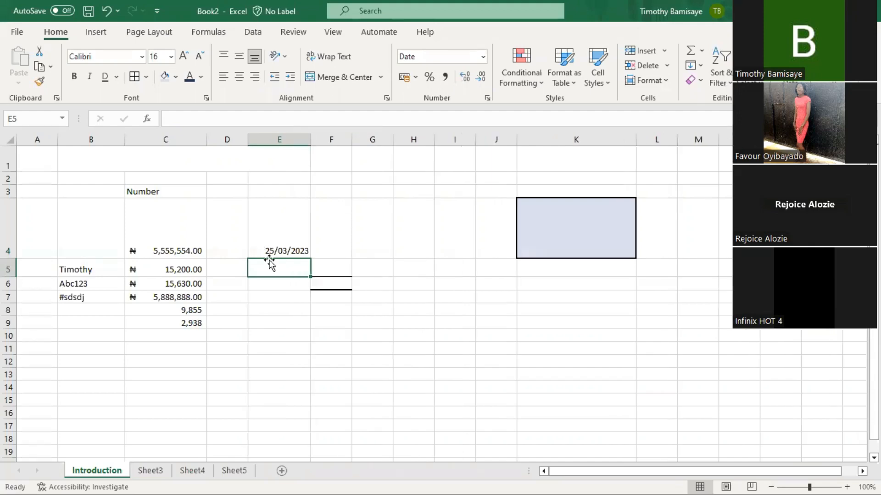
{"action": "type", "text": "25/"}
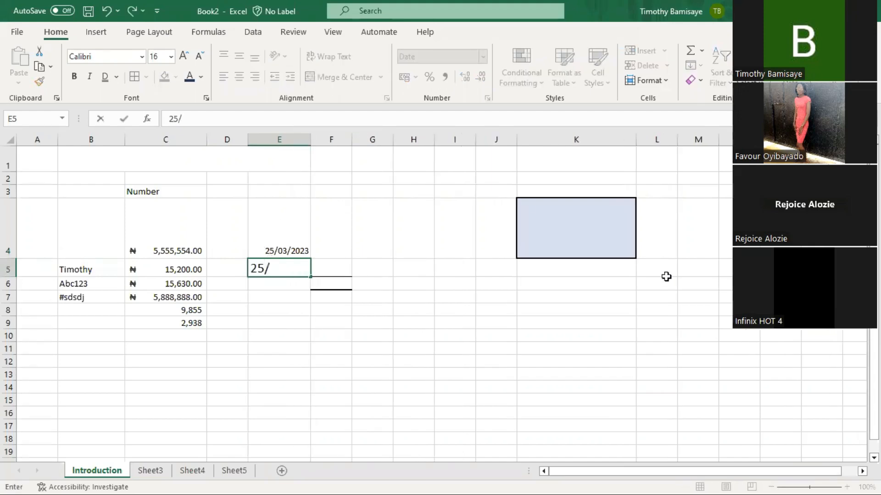
{"action": "type", "text": "3/23"}
{"action": "key", "text": "Return"}
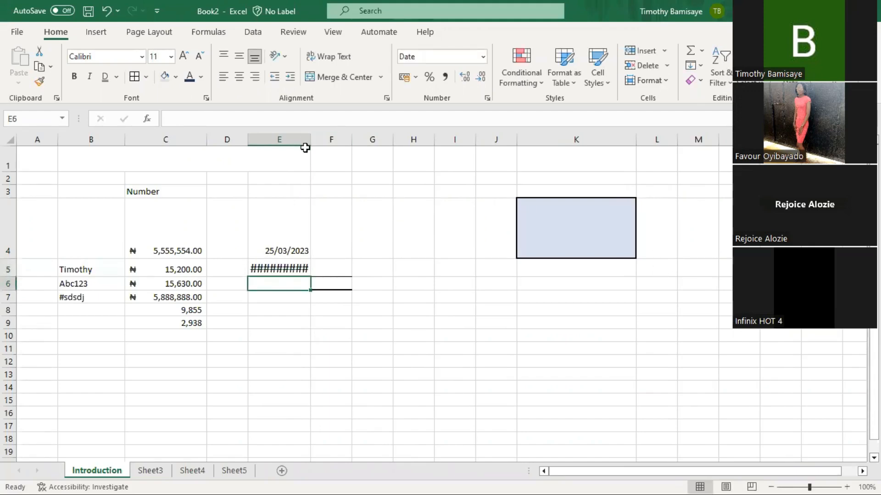
- Shrink E5's font size twice and re-enter its date as 25/03/2023
{"action": "left_click", "coordinate": [280, 266]}
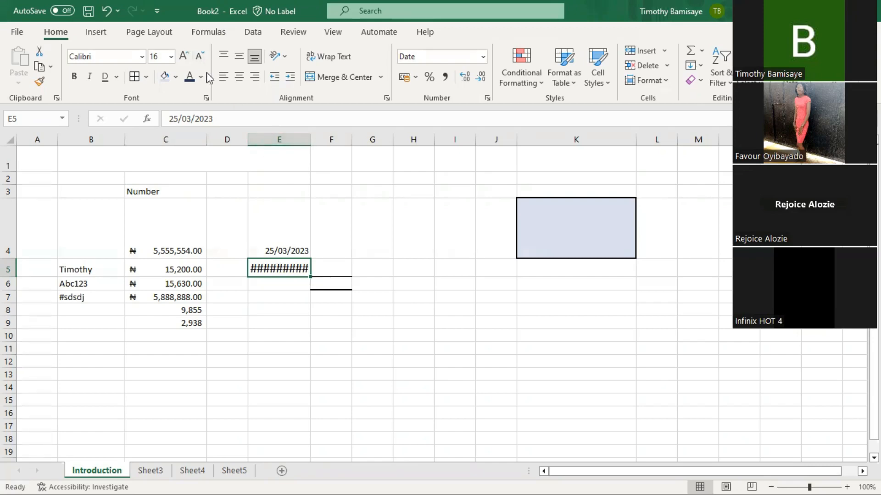
{"action": "left_click", "coordinate": [202, 57]}
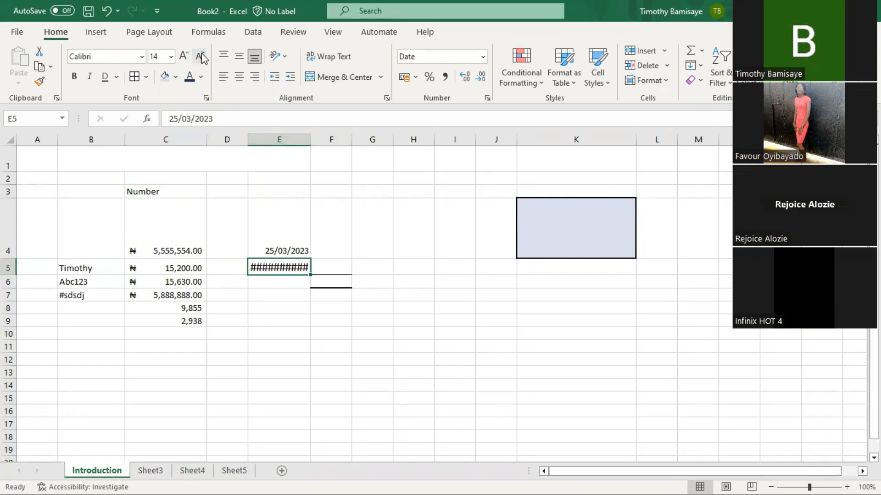
{"action": "left_click", "coordinate": [202, 57]}
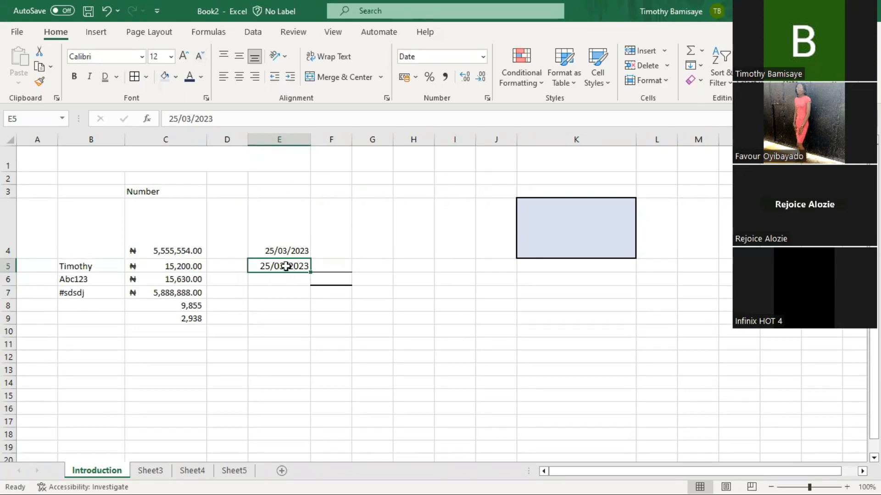
{"action": "key", "text": "Delete"}
{"action": "type", "text": "25/03/2023"}
{"action": "key", "text": "Return"}
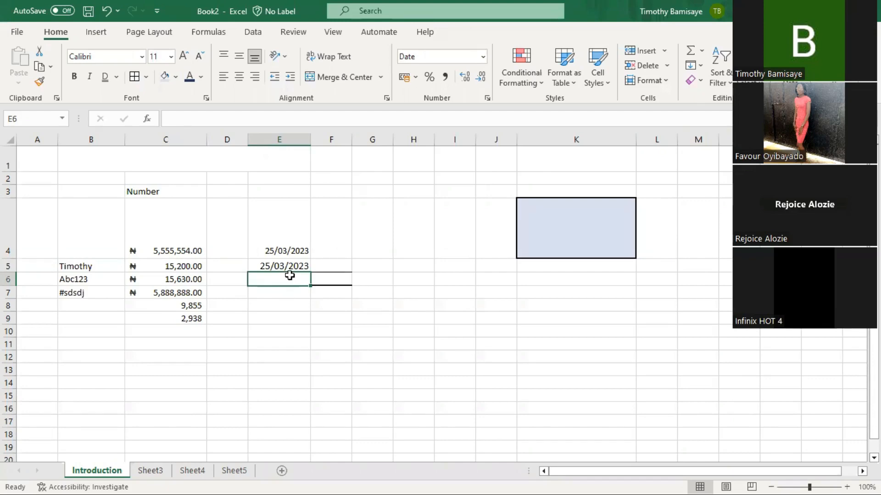
- Enter the dates 24/04 in E6 and 21/5/22 in E7
{"action": "type", "text": "10"}
{"action": "key", "text": "BackSpace"}
{"action": "key", "text": "BackSpace"}
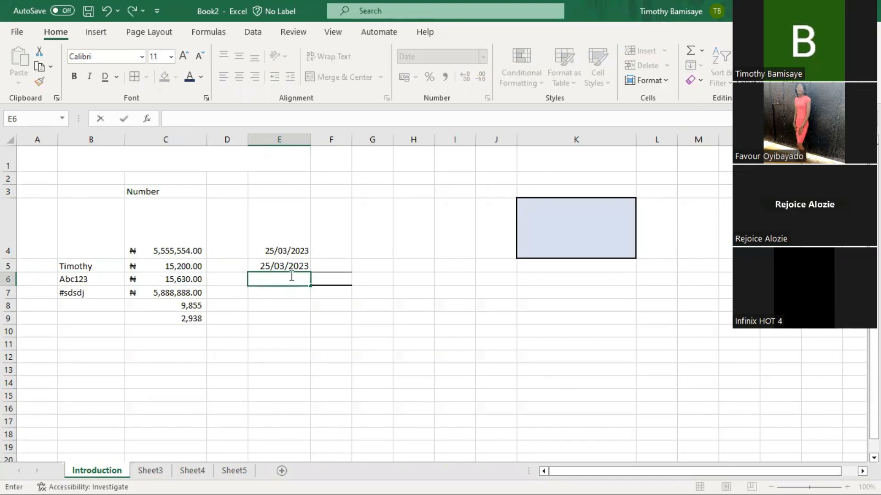
{"action": "type", "text": "24/04/2023"}
{"action": "key", "text": "Return"}
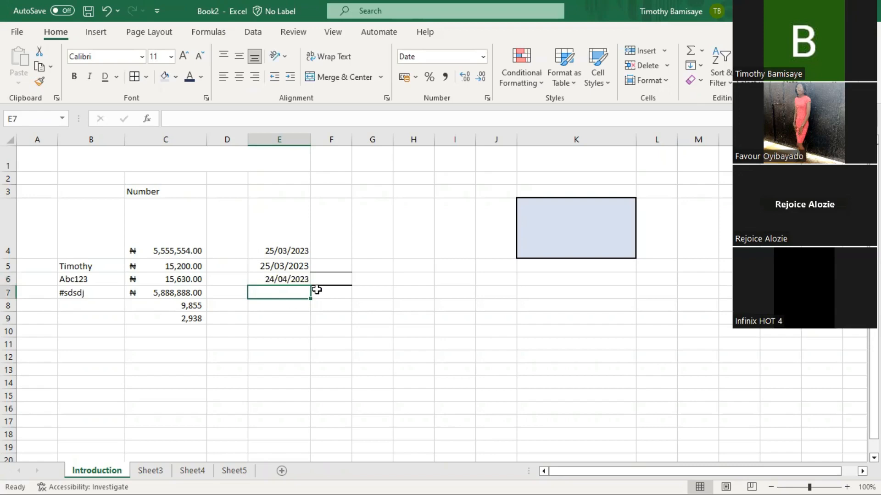
{"action": "type", "text": "21"}
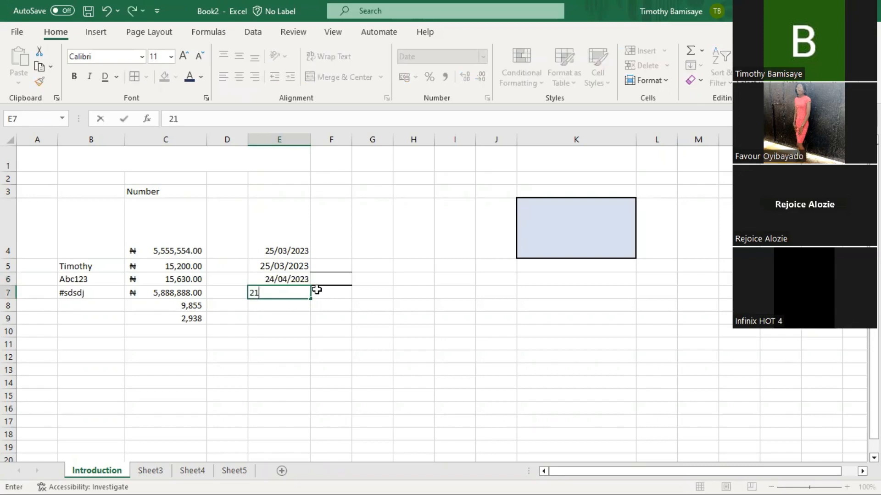
{"action": "type", "text": "/52"}
{"action": "key", "text": "BackSpace"}
{"action": "type", "text": "/22"}
{"action": "key", "text": "Return"}
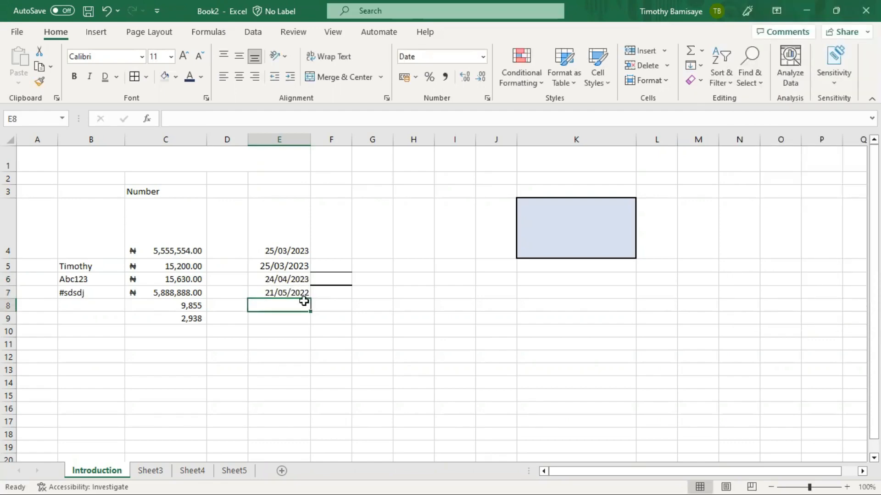
{"action": "left_click", "coordinate": [372, 237]}
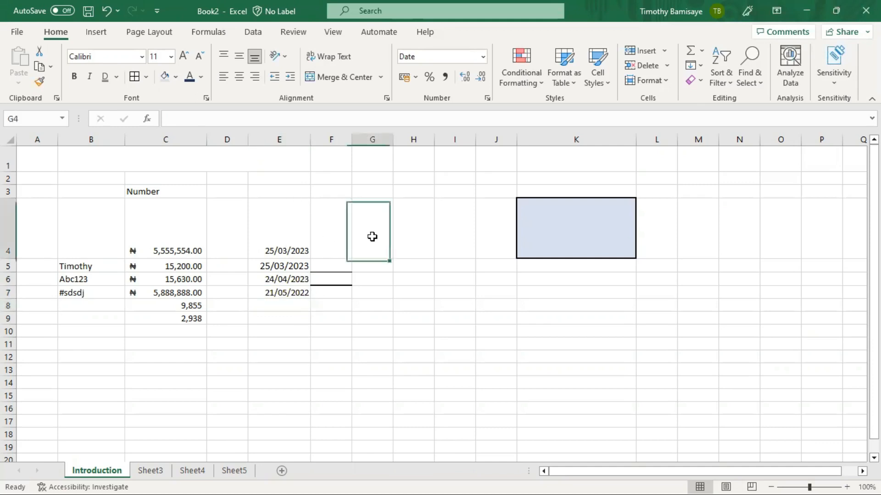
- Format G4:G9 as Long Date and enter 25/3/23 in G4, showing Saturday, 25 March 2023
{"action": "left_click_drag", "start_coordinate": [372, 237], "coordinate": [377, 325]}
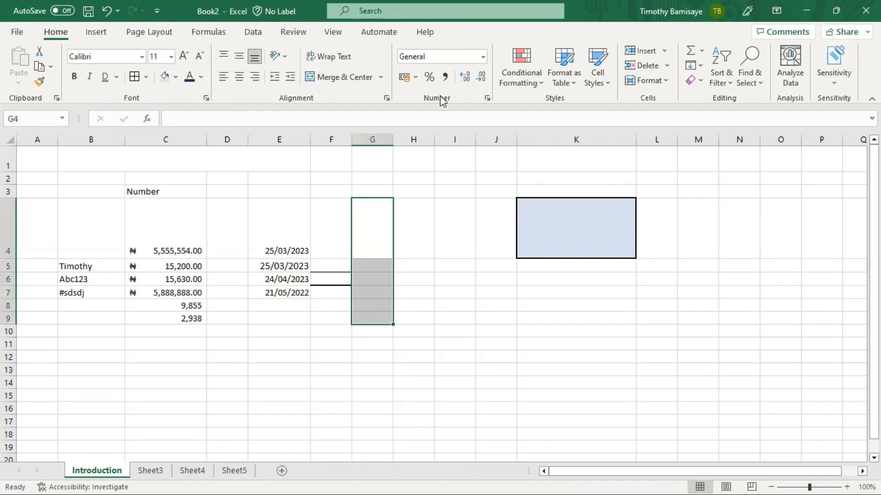
{"action": "left_click", "coordinate": [483, 57]}
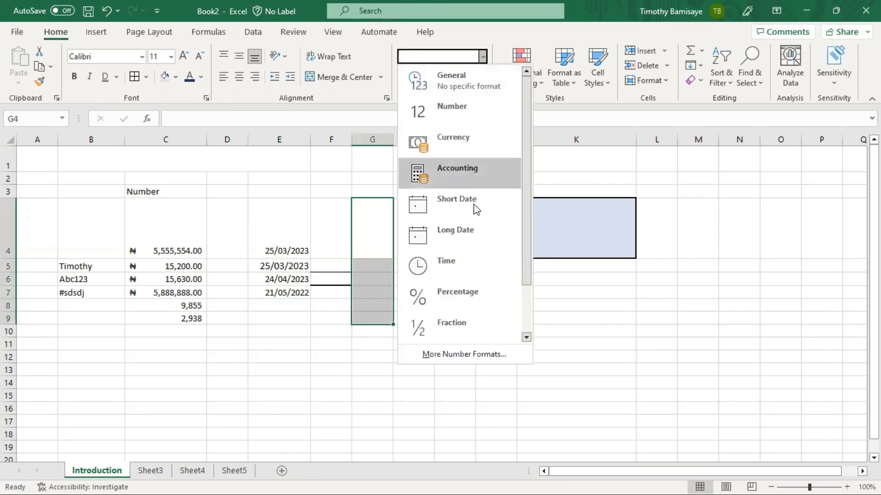
{"action": "left_click", "coordinate": [473, 231]}
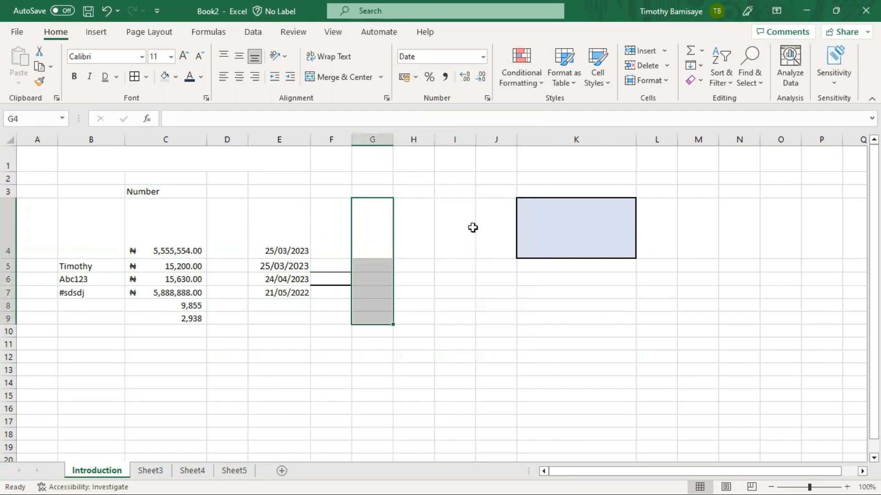
{"action": "left_click", "coordinate": [380, 217]}
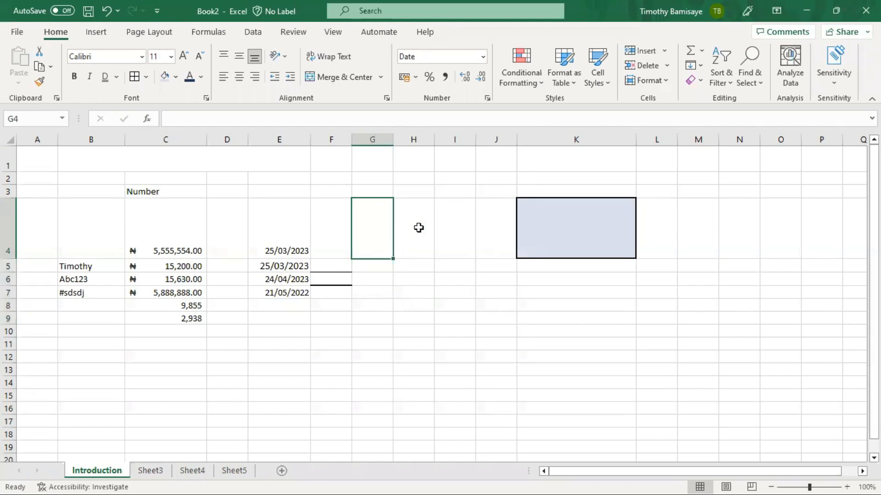
{"action": "type", "text": "25/5"}
{"action": "key", "text": "BackSpace"}
{"action": "type", "text": "3"}
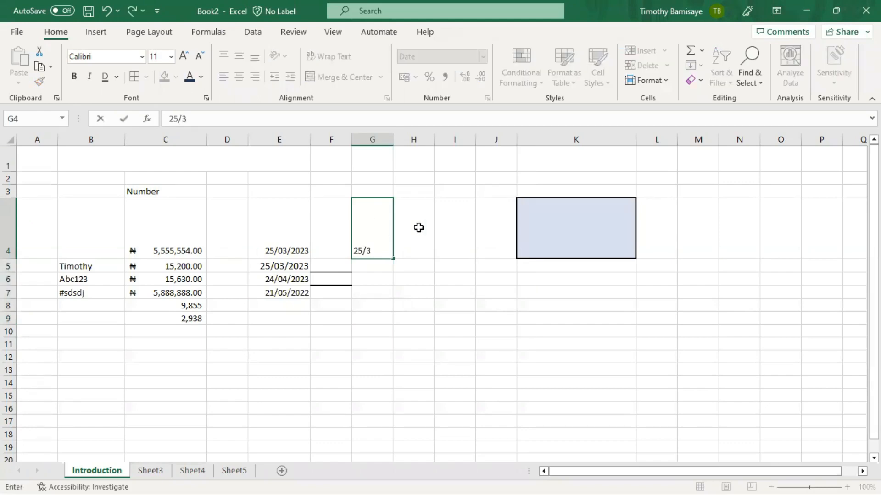
{"action": "type", "text": "/23"}
{"action": "key", "text": "Return"}
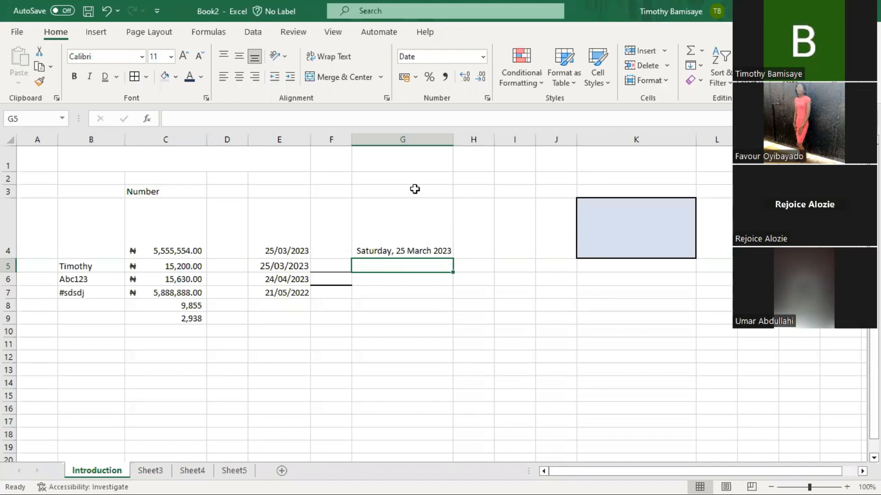
{"action": "key", "text": "ctrl+n"}
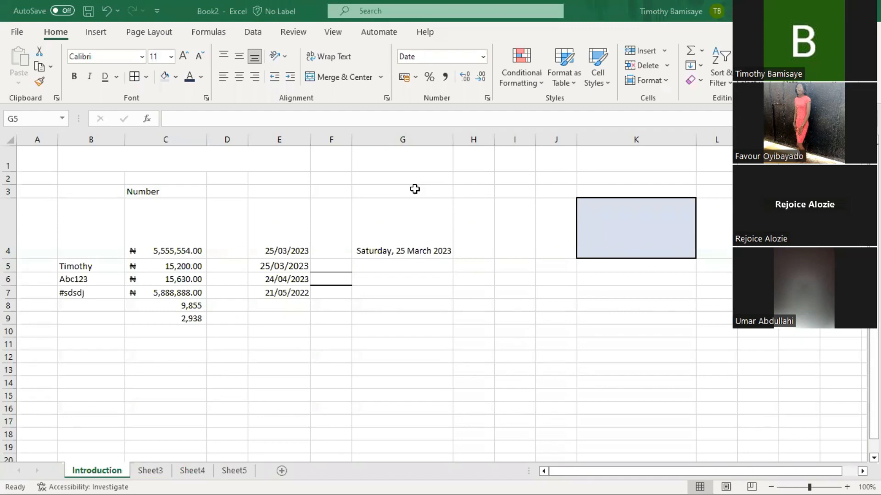
- Clear the names, naira amounts and dates from the table range
{"action": "left_click", "coordinate": [380, 235]}
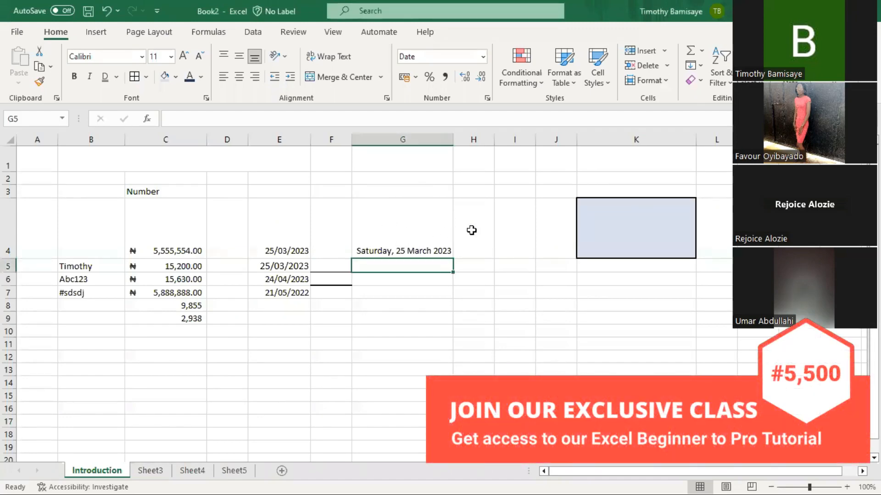
{"action": "left_click", "coordinate": [421, 231]}
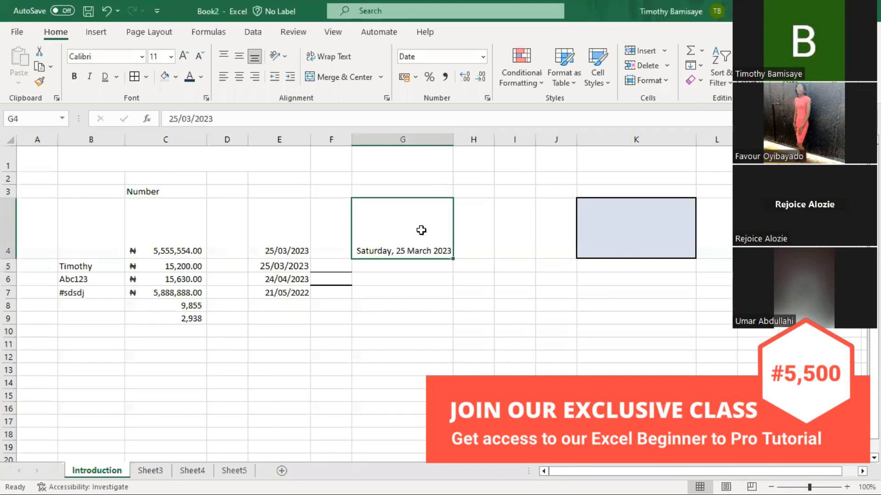
{"action": "left_click_drag", "start_coordinate": [421, 232], "coordinate": [109, 318]}
{"action": "key", "text": "Delete"}
- Select A3:H7 with Shift+arrows and delete the Number heading and remaining cells
{"action": "key", "text": "Up"}
{"action": "key", "text": "Up"}
{"action": "key", "text": "Up"}
{"action": "key", "text": "Down"}
{"action": "key", "text": "Left"}
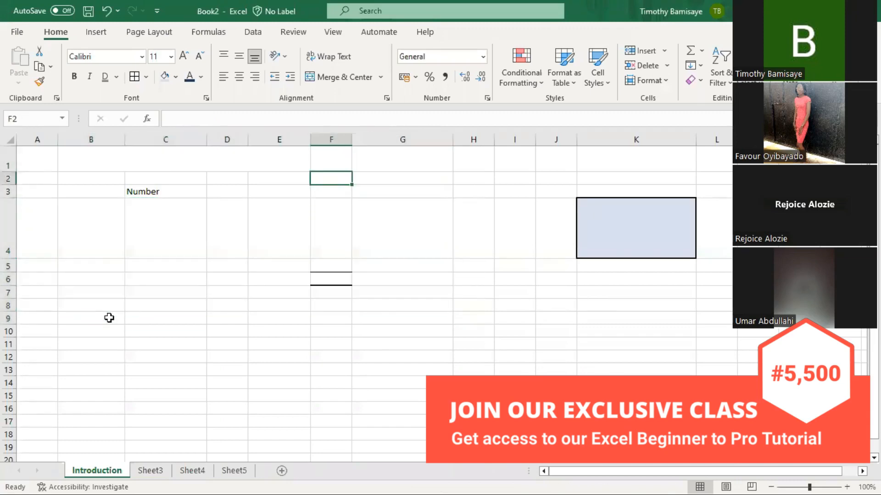
{"action": "key", "text": "Right"}
{"action": "key", "text": "Right"}
{"action": "key", "text": "Down"}
{"action": "key", "text": "shift+Left"}
{"action": "key", "text": "shift+Left"}
{"action": "key", "text": "shift+Left"}
{"action": "key", "text": "shift+Left"}
{"action": "key", "text": "shift+Left"}
{"action": "key", "text": "shift+Left"}
{"action": "key", "text": "shift+Left"}
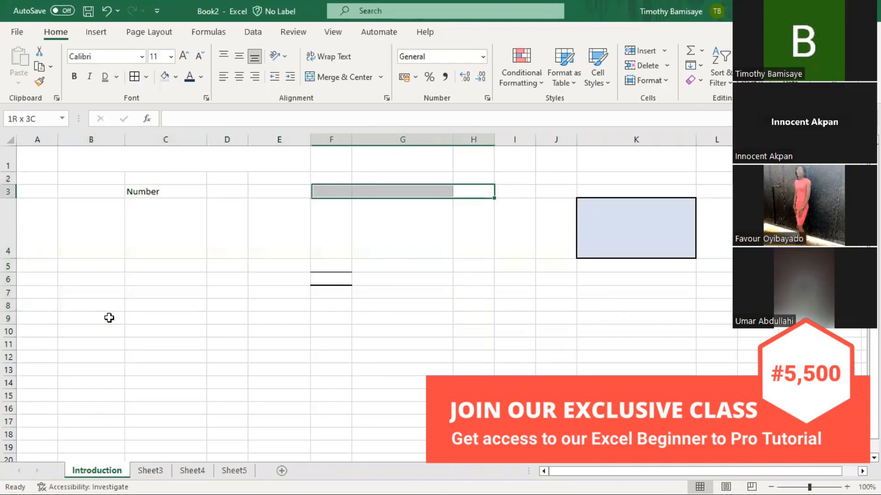
{"action": "key", "text": "shift+Down"}
{"action": "key", "text": "shift+Down"}
{"action": "key", "text": "shift+Down"}
{"action": "key", "text": "shift+Down"}
{"action": "key", "text": "Delete"}
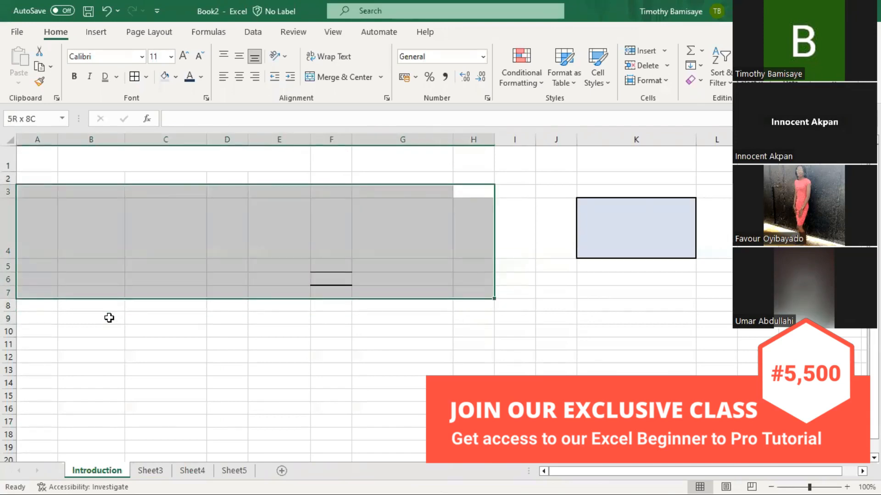
{"action": "left_click", "coordinate": [146, 76]}
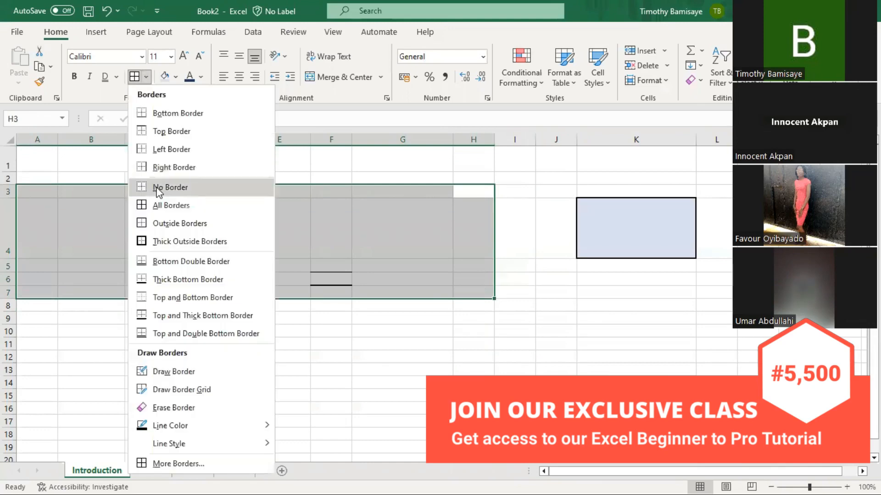
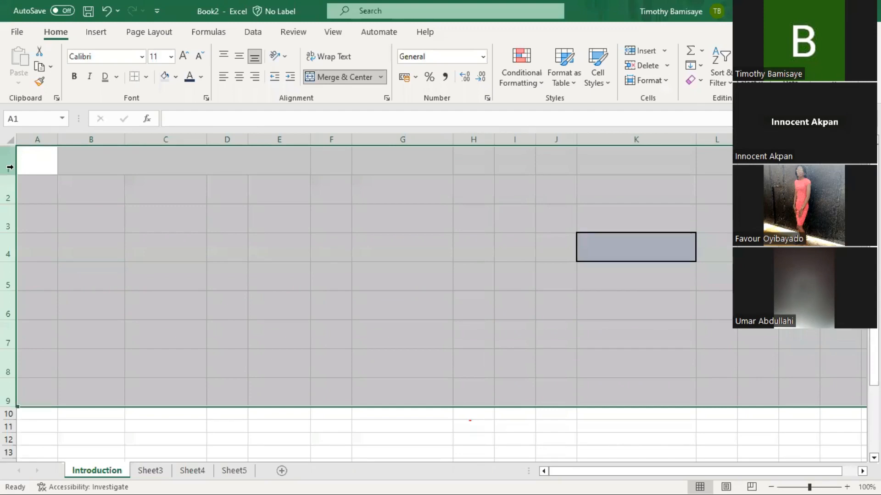
- Set the selected rows 1–9 to a row height of 25
{"action": "right_click", "coordinate": [9, 167]}
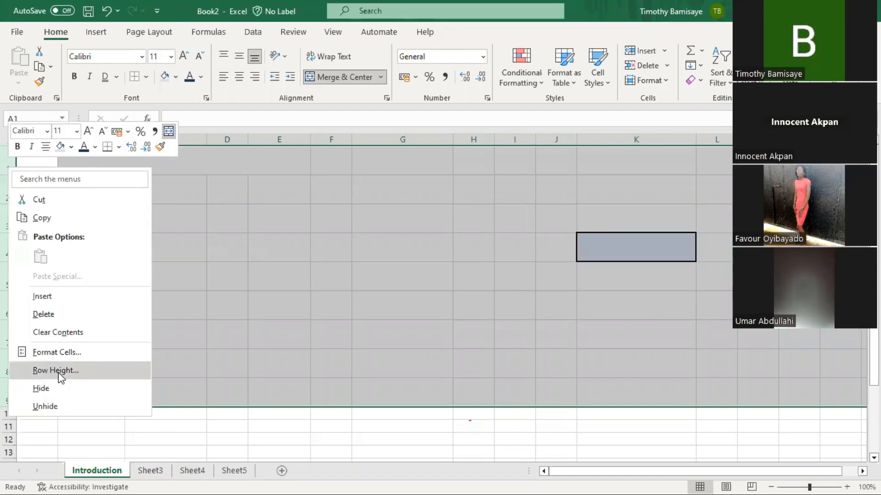
{"action": "left_click", "coordinate": [85, 376]}
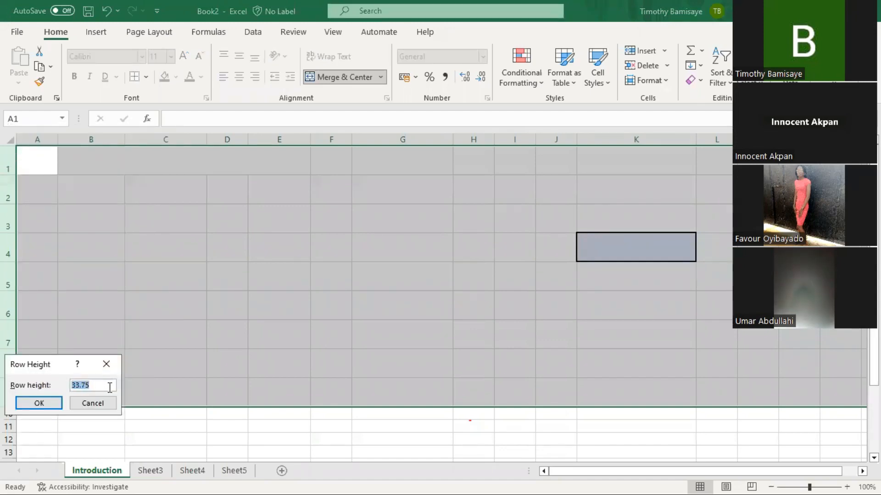
{"action": "type", "text": "25"}
{"action": "key", "text": "Return"}
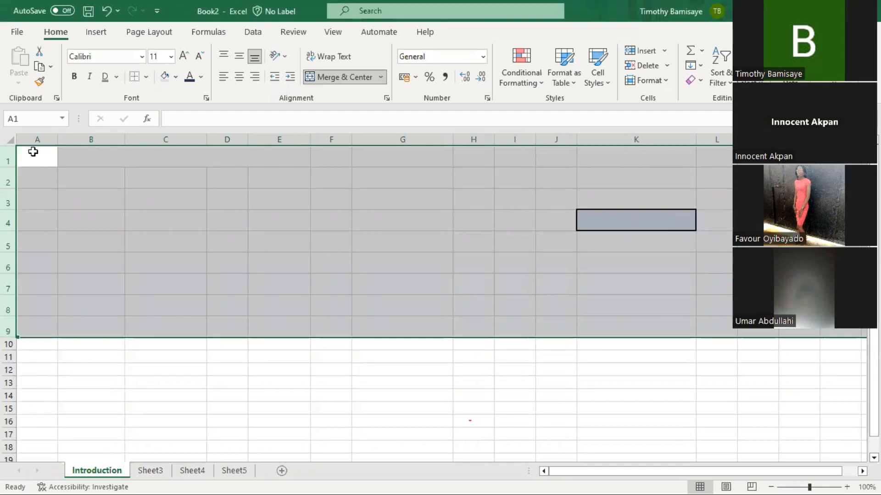
{"action": "left_click", "coordinate": [106, 174]}
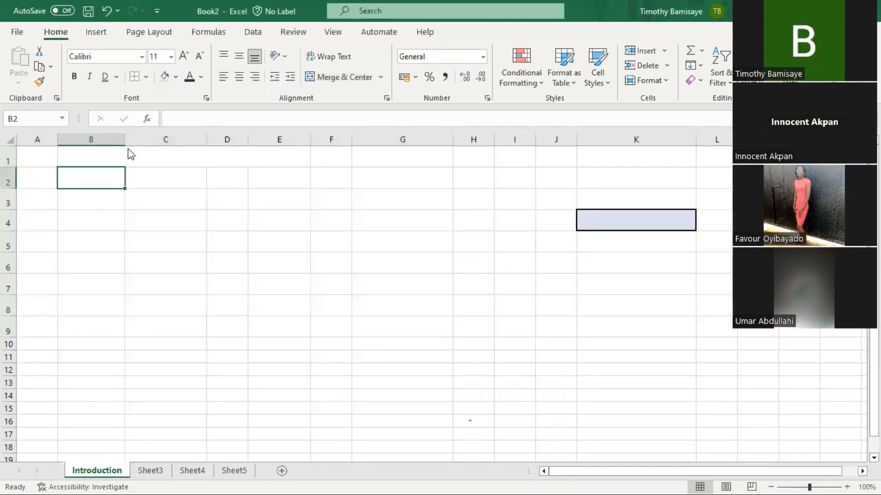
- Set columns B–F to width 55, then undo that width change
{"action": "left_click_drag", "start_coordinate": [85, 138], "coordinate": [276, 139]}
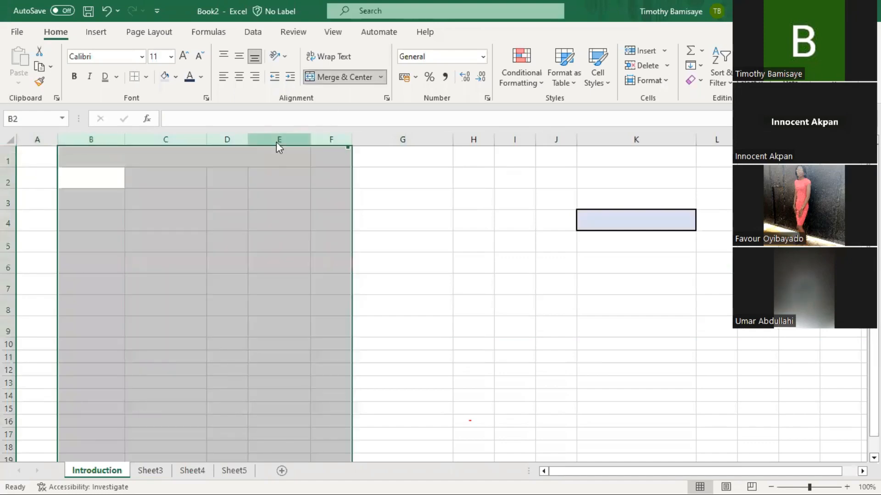
{"action": "right_click", "coordinate": [277, 143]}
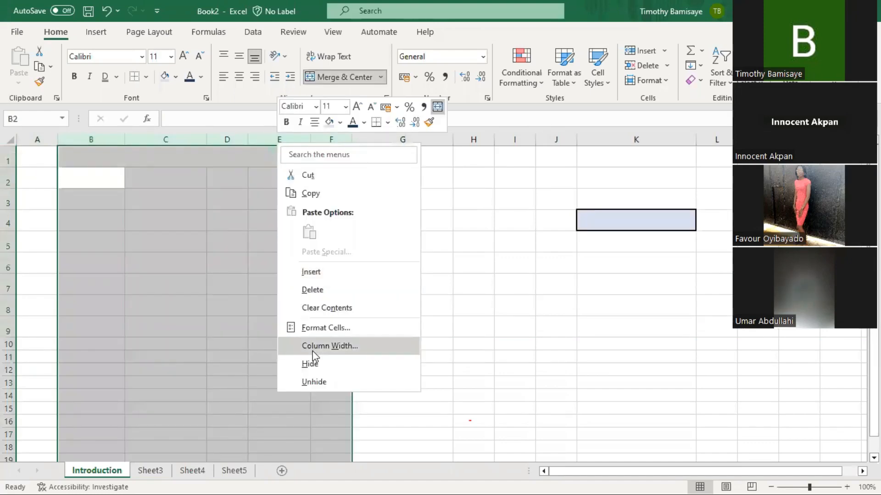
{"action": "left_click", "coordinate": [313, 351]}
{"action": "type", "text": "55"}
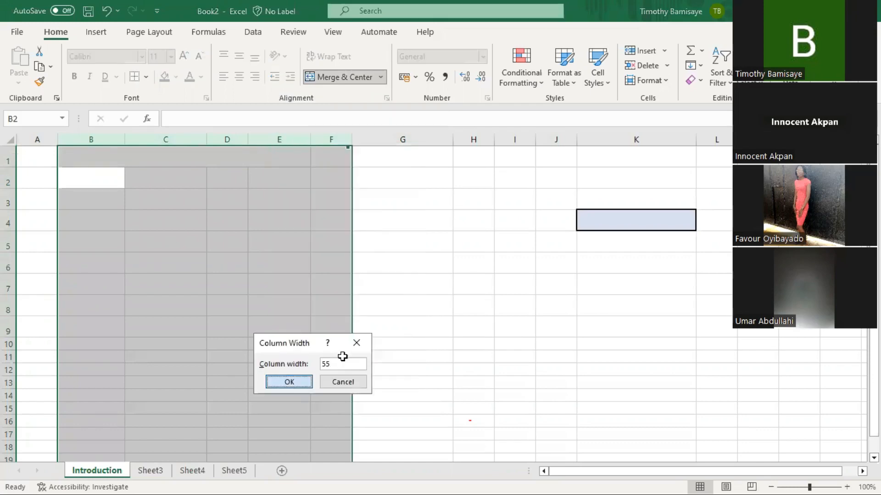
{"action": "key", "text": "Return"}
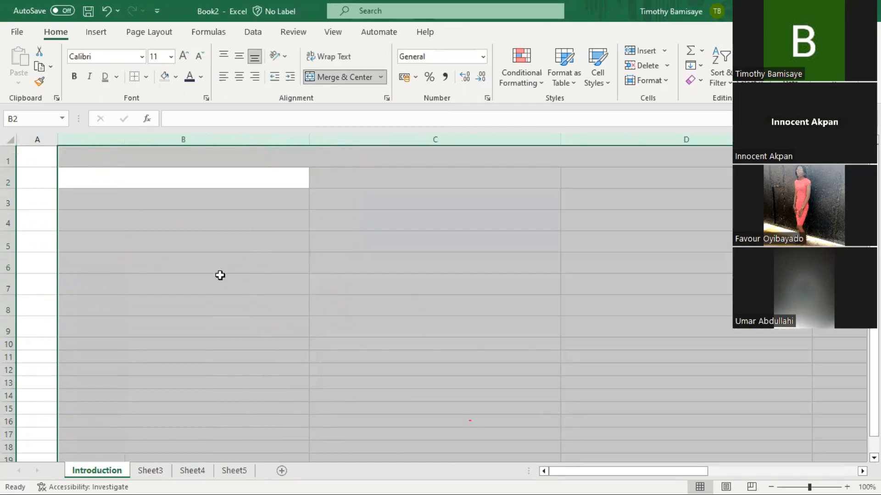
{"action": "left_click", "coordinate": [220, 276]}
{"action": "left_click", "coordinate": [331, 192]}
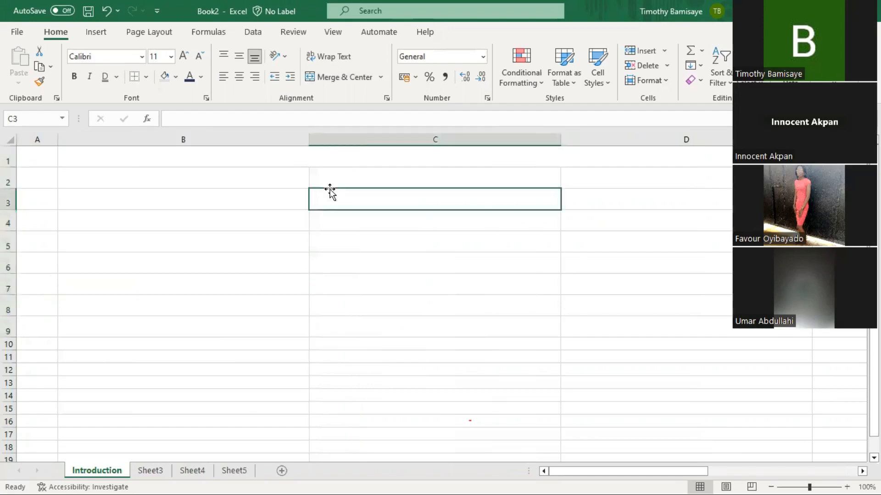
{"action": "key", "text": "ctrl+z"}
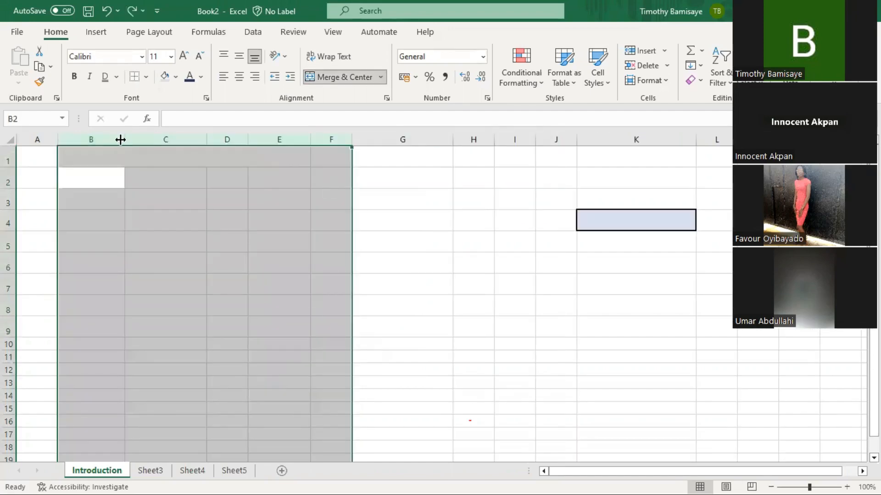
- Reselect columns B through F and drag a border to widen them equally
{"action": "left_click", "coordinate": [144, 139], "text": "shift"}
{"action": "left_click", "coordinate": [119, 138]}
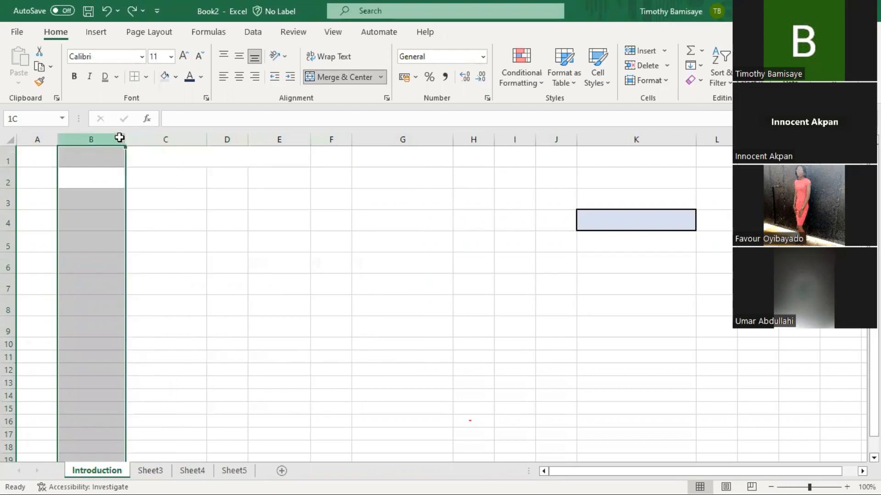
{"action": "left_click_drag", "start_coordinate": [119, 138], "coordinate": [314, 106]}
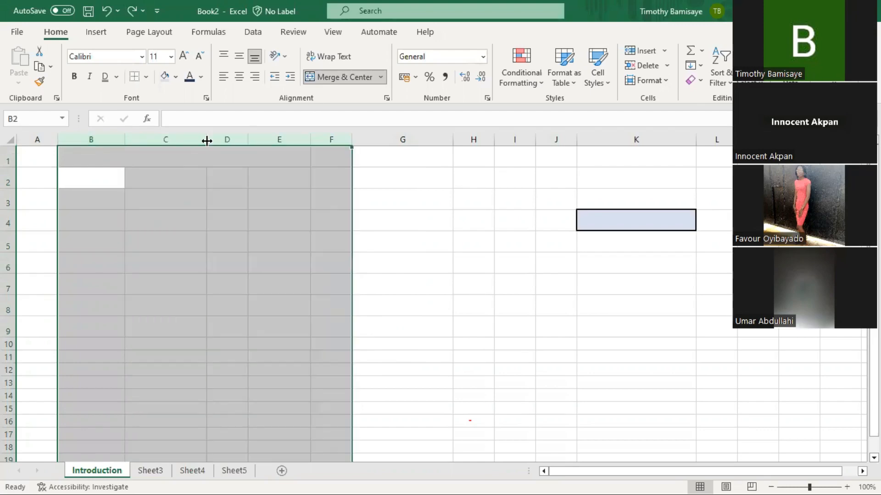
{"action": "left_click_drag", "start_coordinate": [207, 141], "coordinate": [245, 140]}
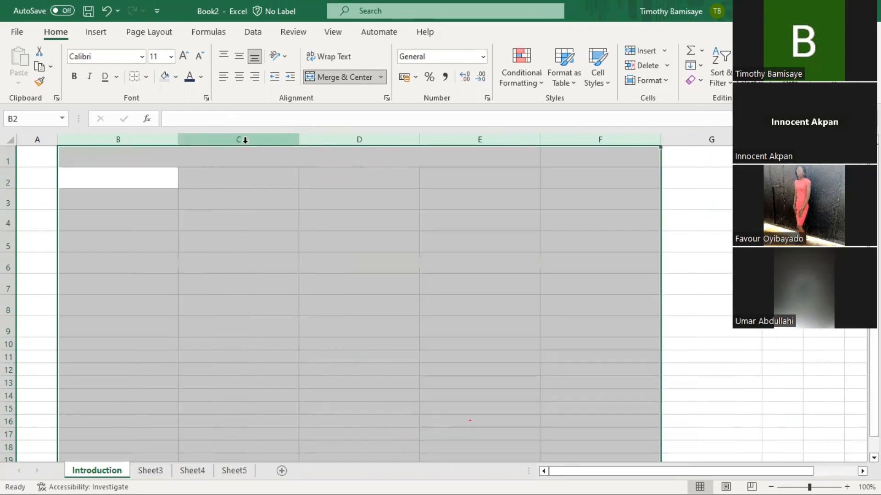
{"action": "left_click", "coordinate": [272, 212]}
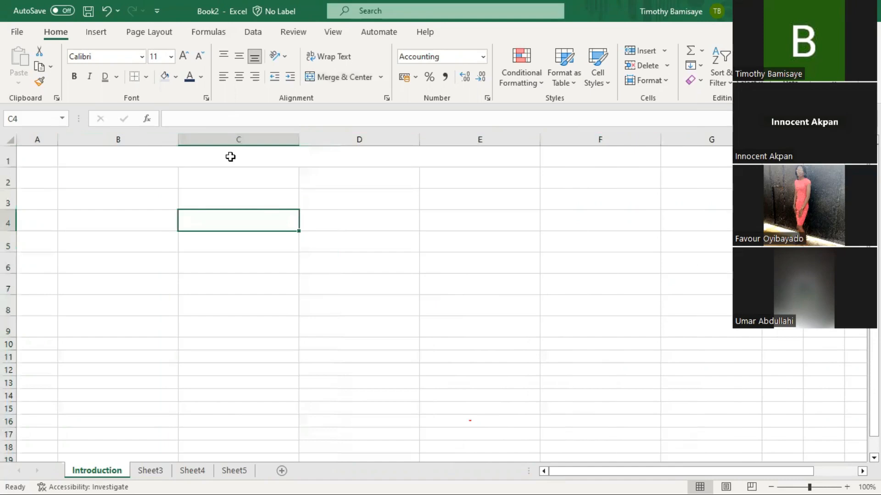
{"action": "left_click", "coordinate": [130, 182]}
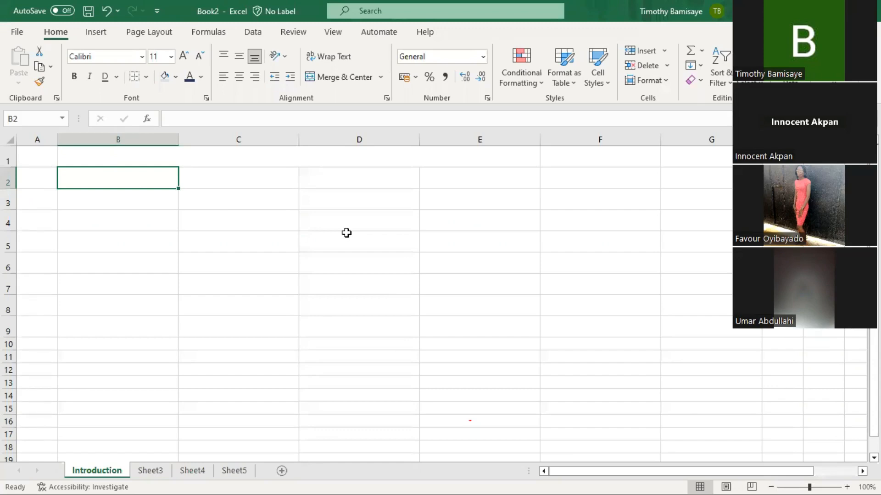
- Abandon the stray formula started in B2, leaving the cell empty
{"action": "type", "text": "======"}
{"action": "key", "text": "BackSpace"}
{"action": "key", "text": "BackSpace"}
{"action": "key", "text": "BackSpace"}
{"action": "key", "text": "BackSpace"}
{"action": "key", "text": "BackSpace"}
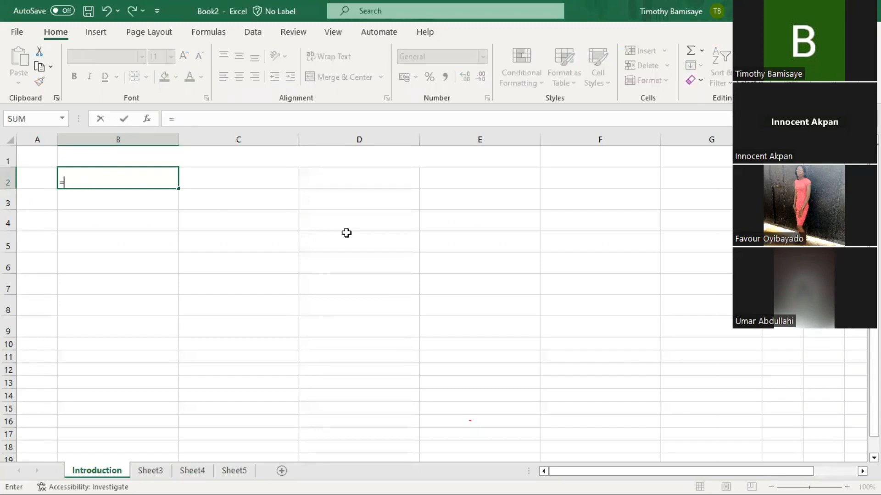
{"action": "left_click", "coordinate": [330, 190]}
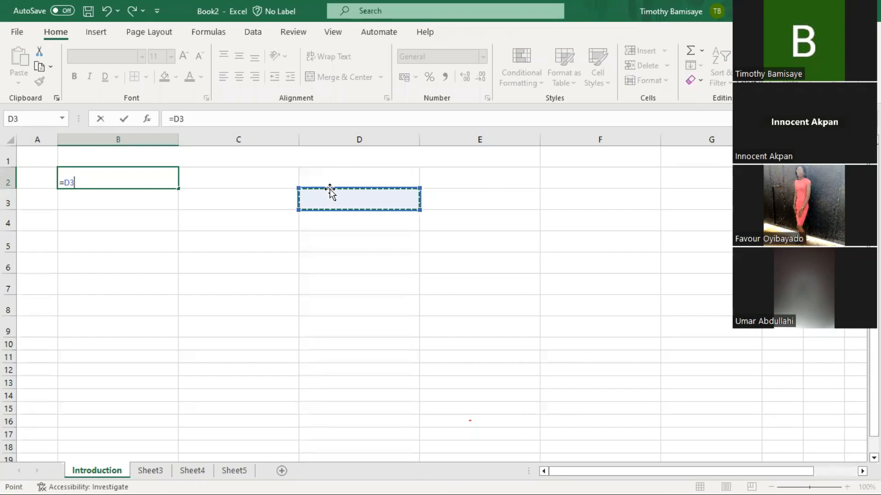
{"action": "key", "text": "BackSpace"}
{"action": "key", "text": "BackSpace"}
{"action": "key", "text": "BackSpace"}
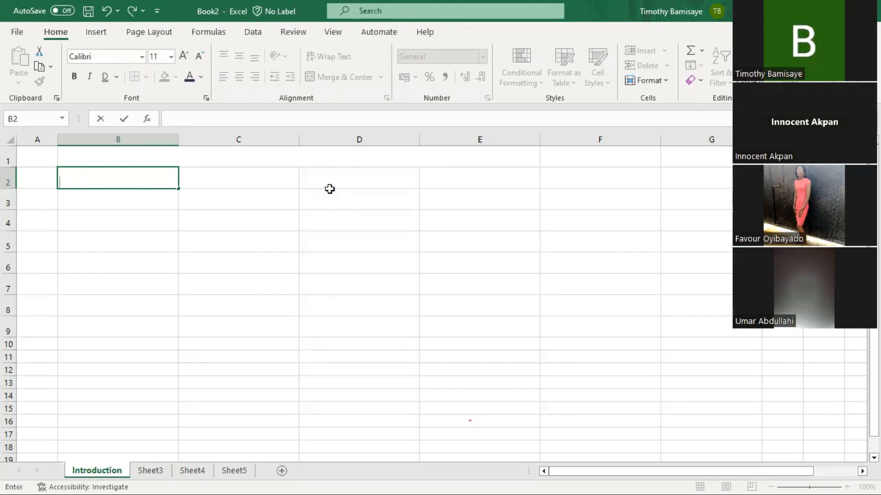
{"action": "key", "text": "Return"}
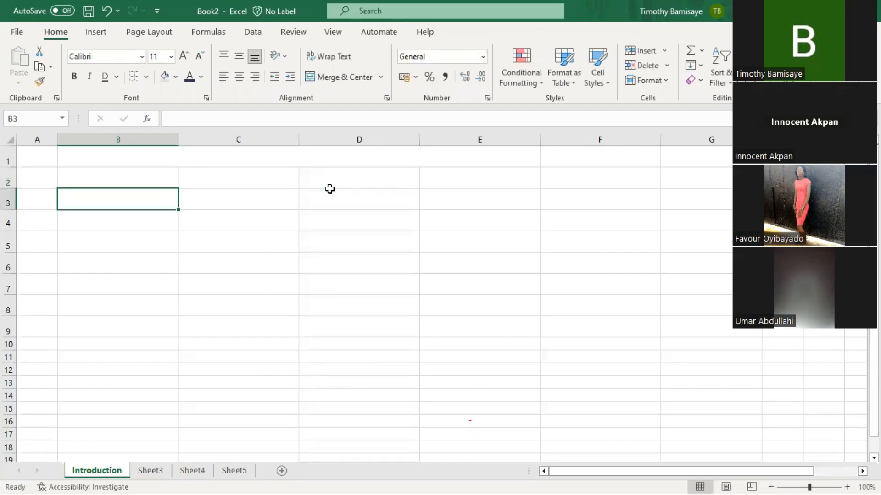
- Enter 4, 5 and 6 down cells B2:B4
{"action": "key", "text": "Up"}
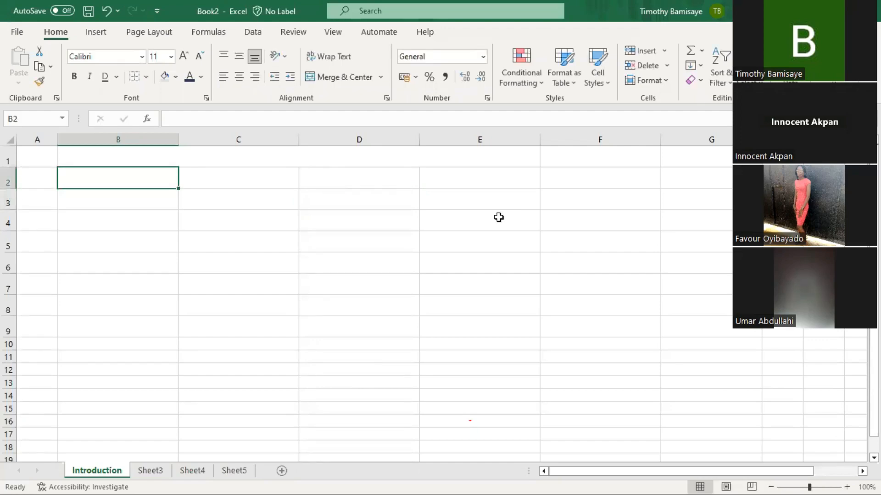
{"action": "type", "text": "4"}
{"action": "key", "text": "Return"}
{"action": "type", "text": "5"}
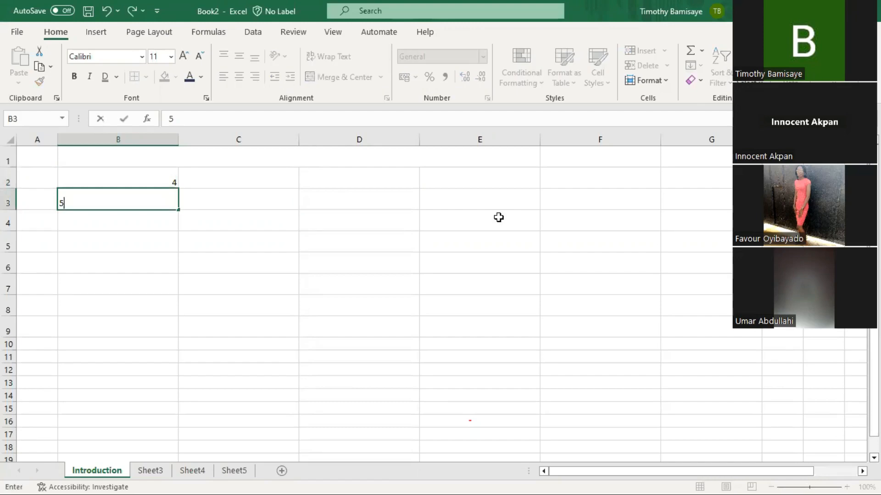
{"action": "key", "text": "Return"}
{"action": "type", "text": "6"}
{"action": "key", "text": "Tab"}
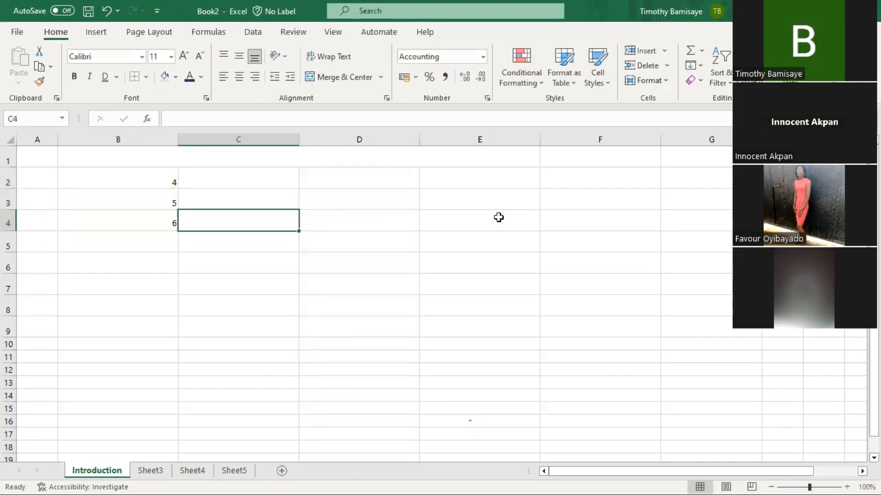
- Enter 1, 2 and 3 down cells C2:C4, with C4 showing ₦ 3.00
{"action": "key", "text": "Up"}
{"action": "key", "text": "Up"}
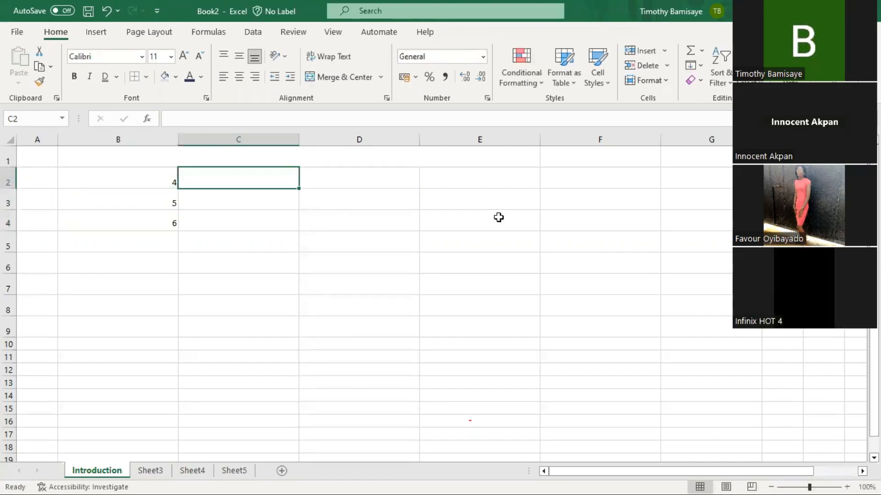
{"action": "type", "text": "1"}
{"action": "key", "text": "Return"}
{"action": "type", "text": "2"}
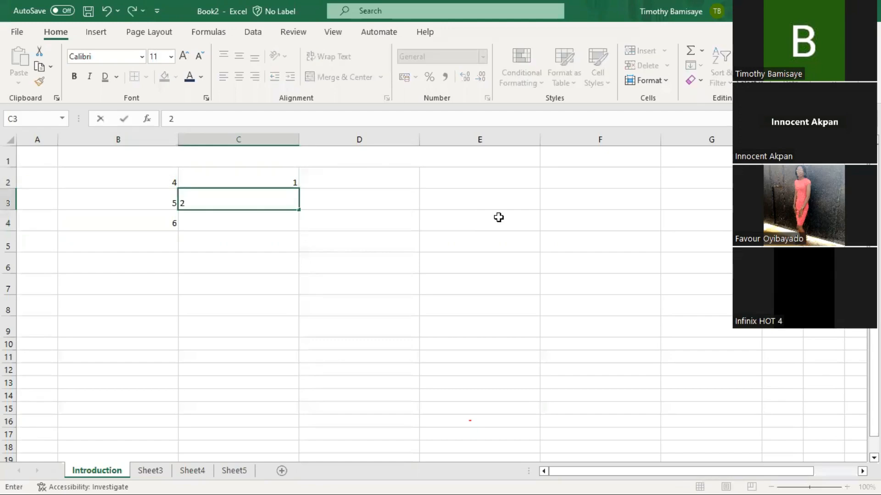
{"action": "key", "text": "Return"}
{"action": "type", "text": "3"}
{"action": "key", "text": "Tab"}
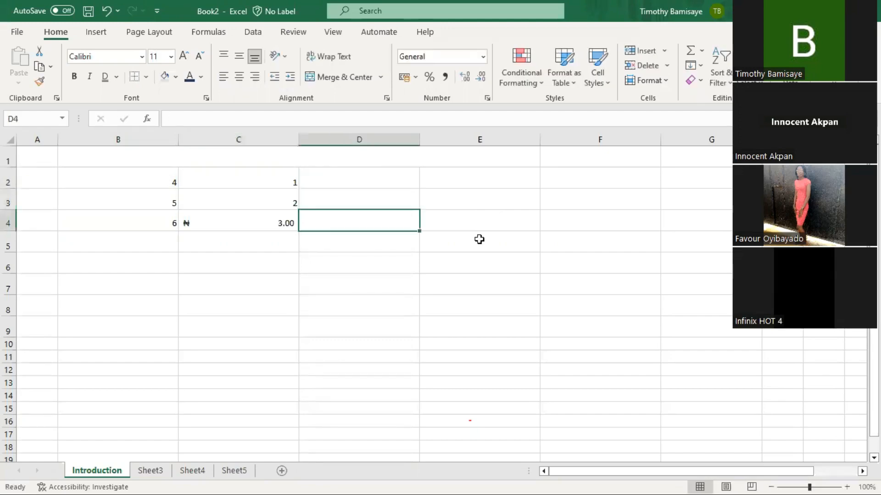
{"action": "key", "text": "Home"}
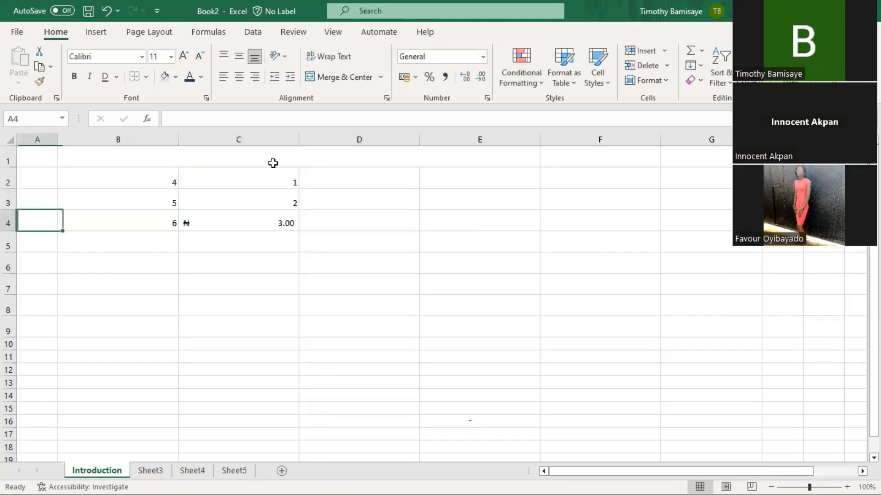
- Rename the Sheet3 tab to 'Formula'
{"action": "key", "text": "Right"}
{"action": "key", "text": "Right"}
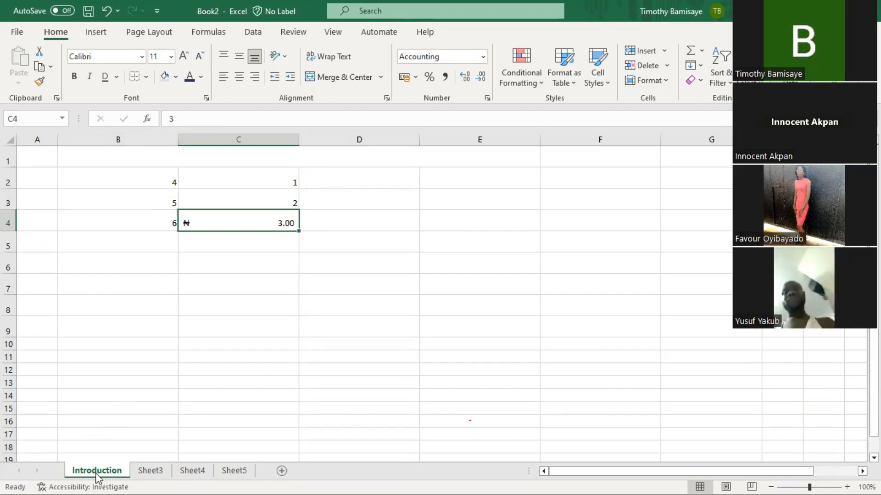
{"action": "right_click", "coordinate": [159, 472]}
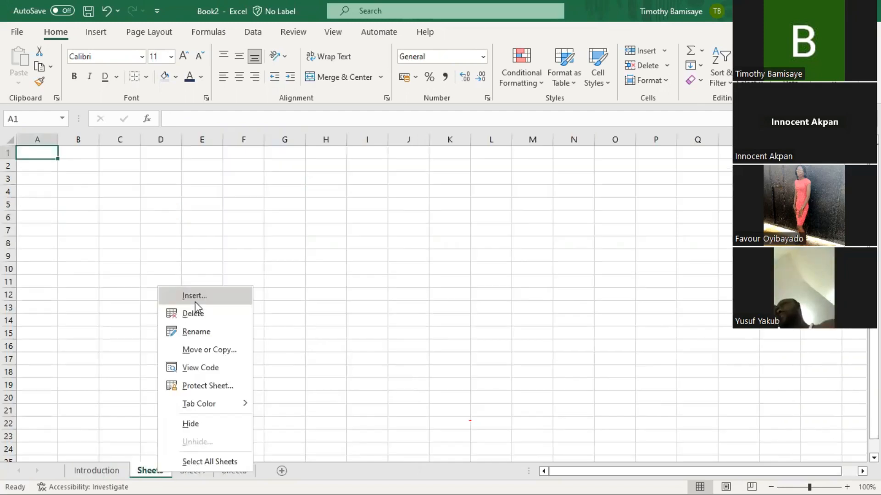
{"action": "left_click", "coordinate": [202, 332]}
{"action": "type", "text": "Forun"}
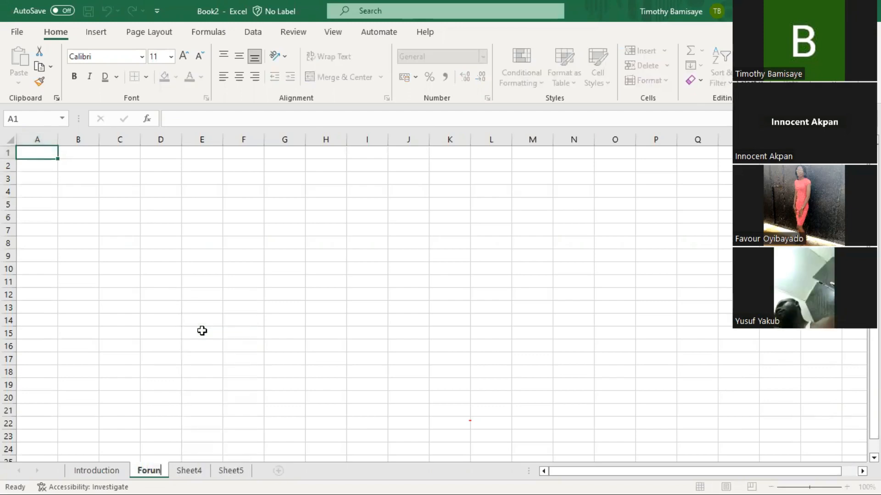
{"action": "key", "text": "BackSpace"}
{"action": "key", "text": "BackSpace"}
{"action": "type", "text": "mula"}
{"action": "key", "text": "Return"}
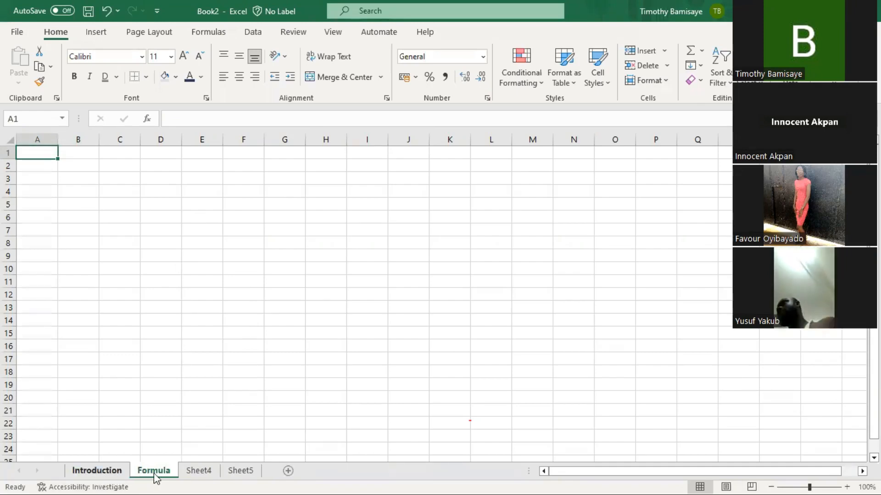
- Enter 4, 5 and 6 down cells B3:B5
{"action": "left_click", "coordinate": [68, 229]}
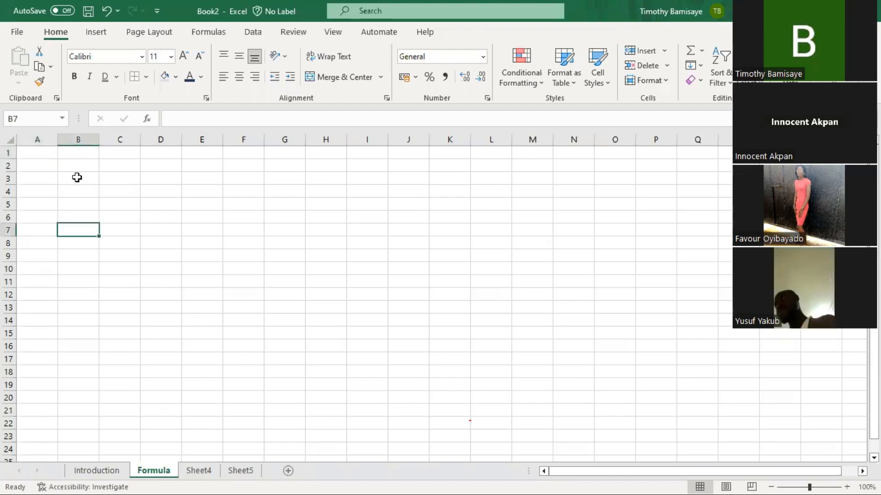
{"action": "left_click", "coordinate": [77, 177]}
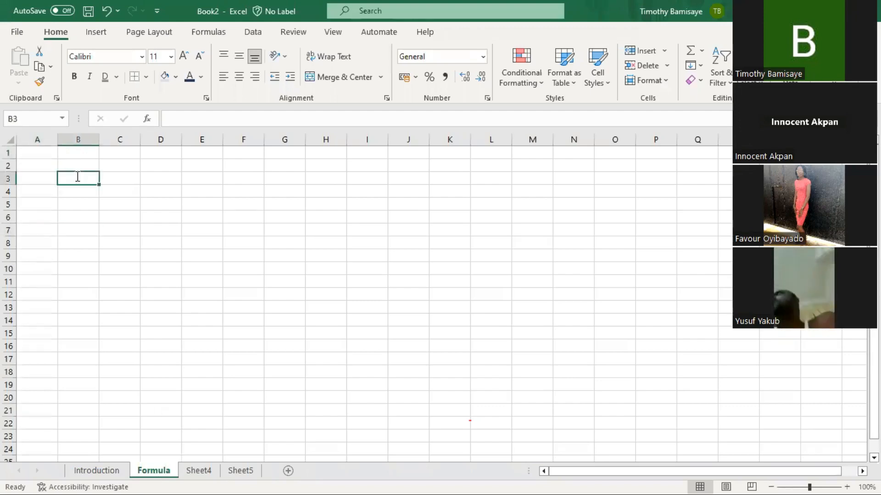
{"action": "type", "text": "4"}
{"action": "key", "text": "Return"}
{"action": "type", "text": "5"}
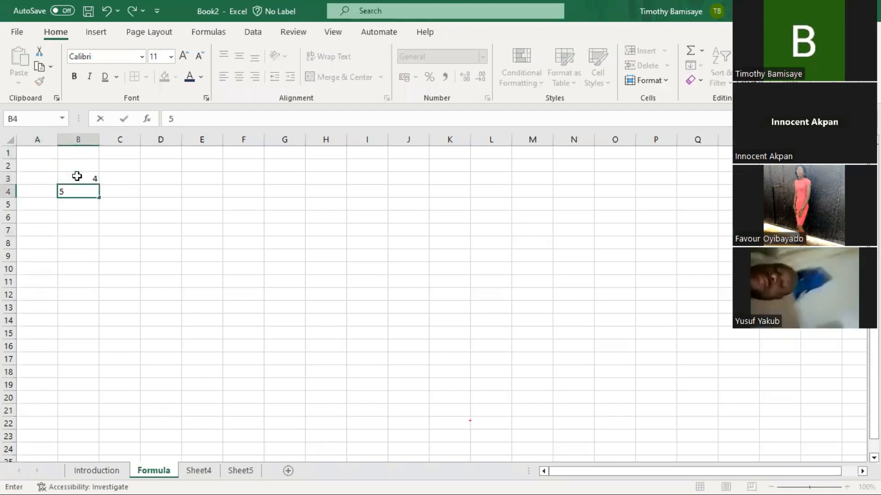
{"action": "key", "text": "Return"}
{"action": "type", "text": "6"}
{"action": "key", "text": "Return"}
- Enter 1, 2 and 3 down cells C3:C5, correcting a mistyped 20
{"action": "key", "text": "Right"}
{"action": "key", "text": "Up"}
{"action": "key", "text": "Up"}
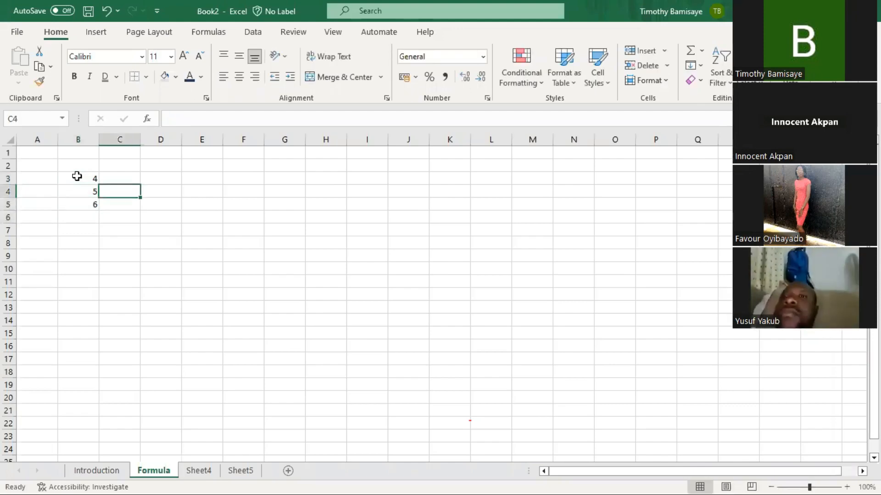
{"action": "key", "text": "Up"}
{"action": "type", "text": "1"}
{"action": "key", "text": "Return"}
{"action": "type", "text": "2"}
{"action": "key", "text": "Return"}
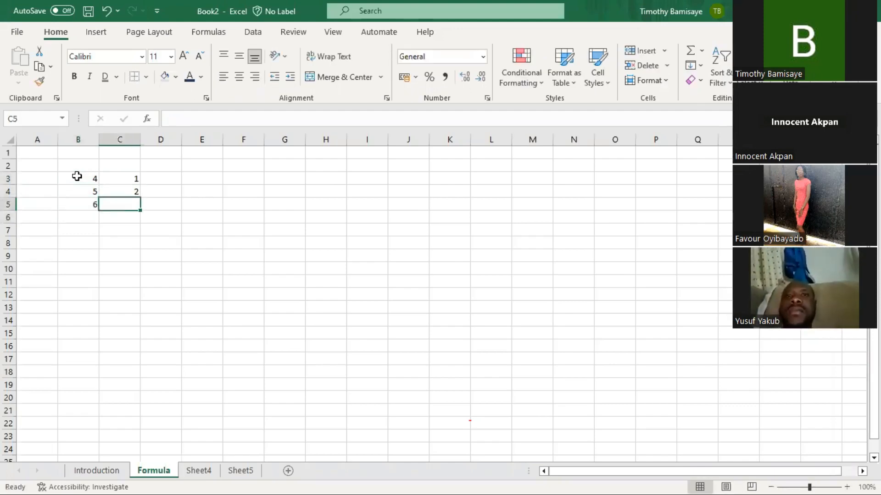
{"action": "type", "text": "20"}
{"action": "key", "text": "BackSpace"}
{"action": "key", "text": "BackSpace"}
{"action": "type", "text": "3"}
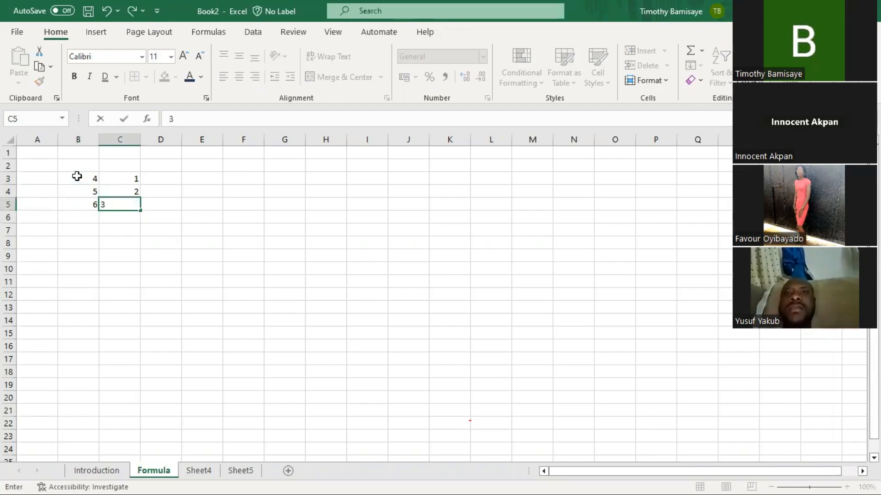
{"action": "key", "text": "Return"}
- Step around the empty cells beside the data, ending on E3
{"action": "key", "text": "Right"}
{"action": "key", "text": "Right"}
{"action": "key", "text": "Up"}
{"action": "key", "text": "Up"}
{"action": "key", "text": "Left"}
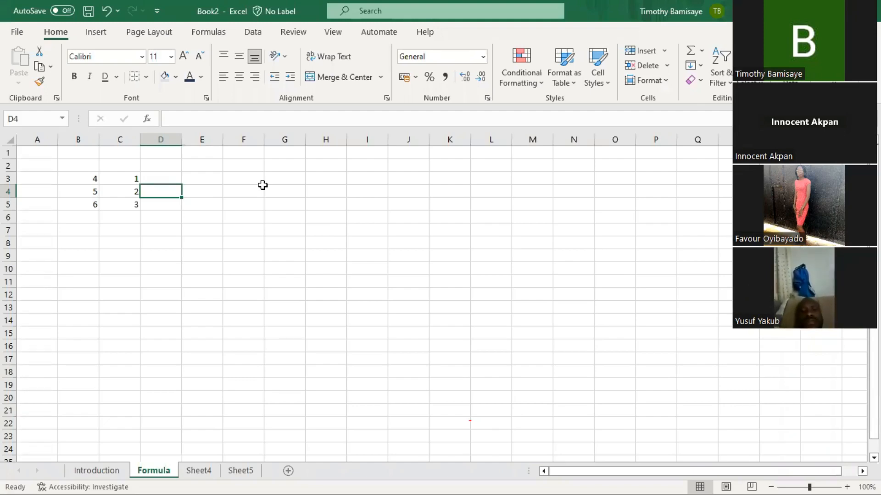
{"action": "key", "text": "Up"}
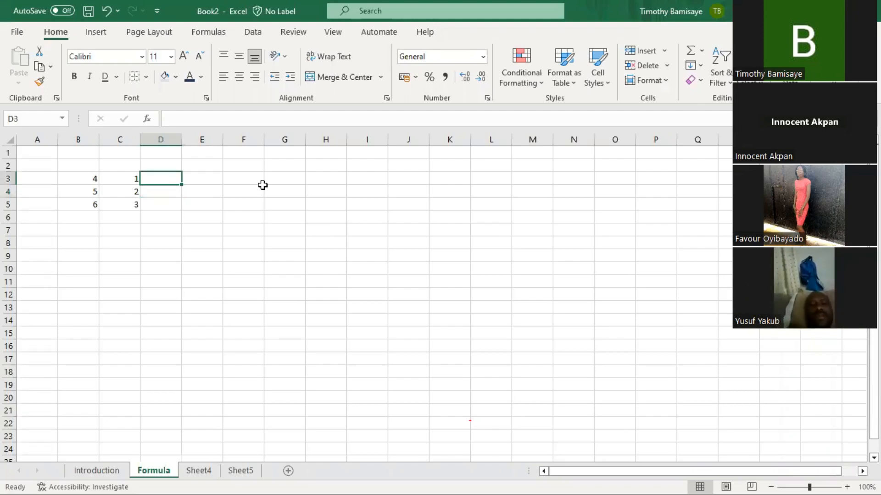
{"action": "key", "text": "Right"}
{"action": "key", "text": "Up"}
{"action": "key", "text": "Down"}
{"action": "key", "text": "Left"}
{"action": "key", "text": "Down"}
{"action": "key", "text": "Right"}
{"action": "key", "text": "Up"}
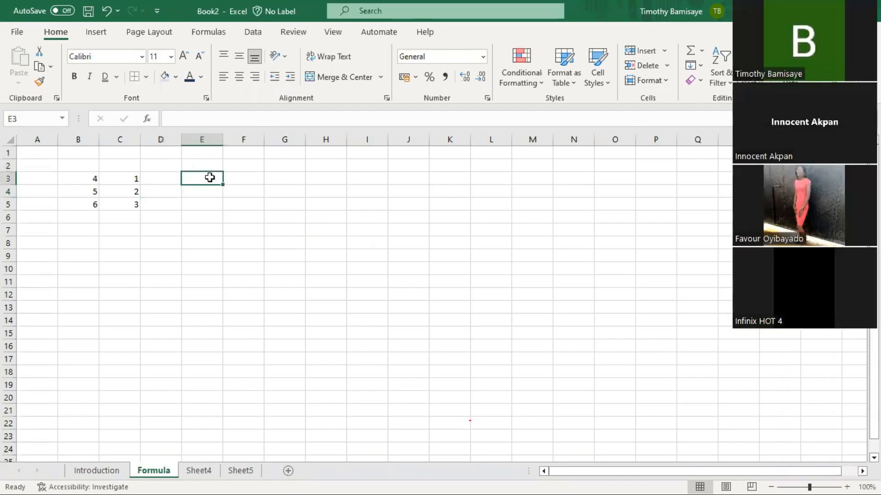
- Highlight B3, column B and row 3 to explain cell references, then pick E3
{"action": "left_click", "coordinate": [81, 176]}
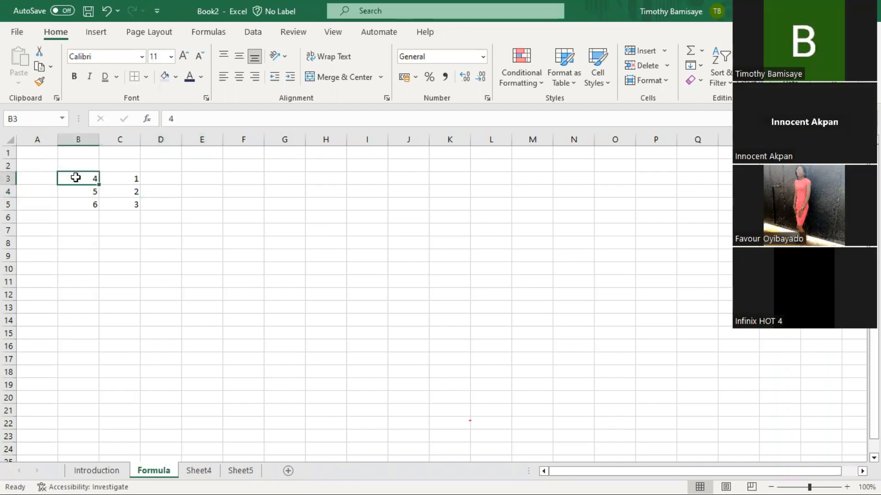
{"action": "left_click", "coordinate": [77, 143]}
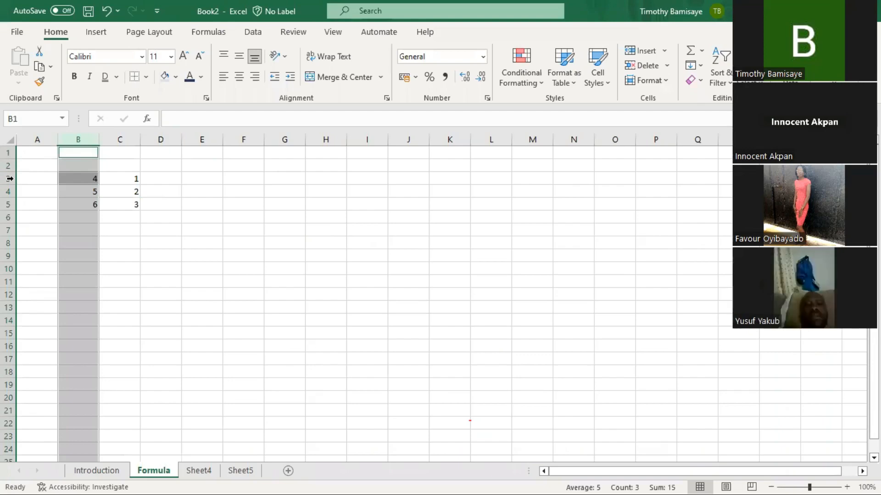
{"action": "left_click", "coordinate": [10, 179], "text": "ctrl"}
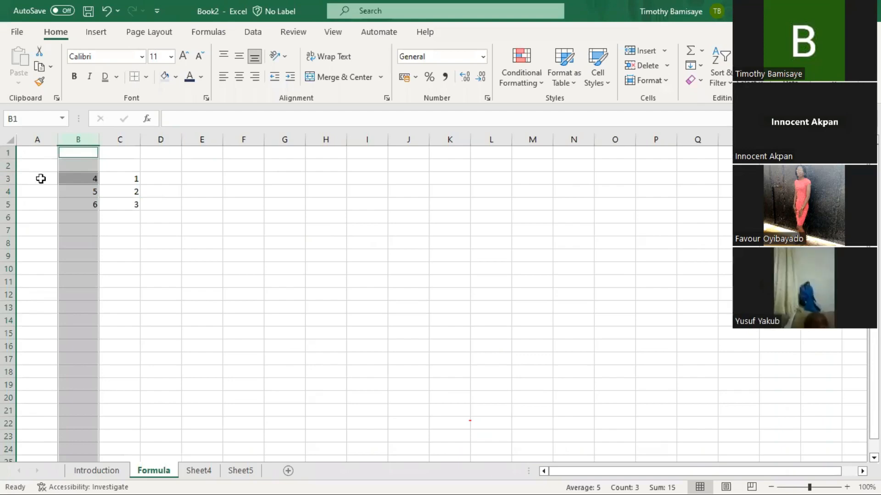
{"action": "left_click", "coordinate": [76, 178]}
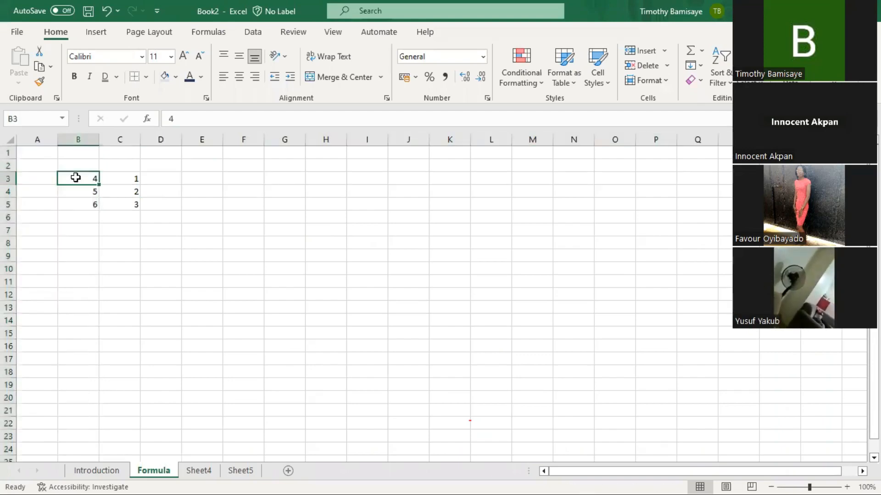
{"action": "left_click", "coordinate": [191, 179]}
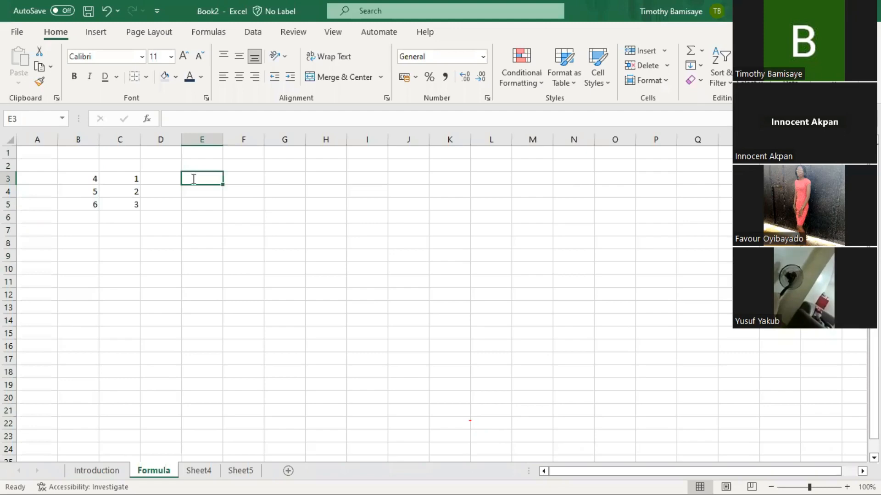
- Enter =B3+C3 in E3 so it shows 5, and reselect E3 to check the formula
{"action": "type", "text": "="}
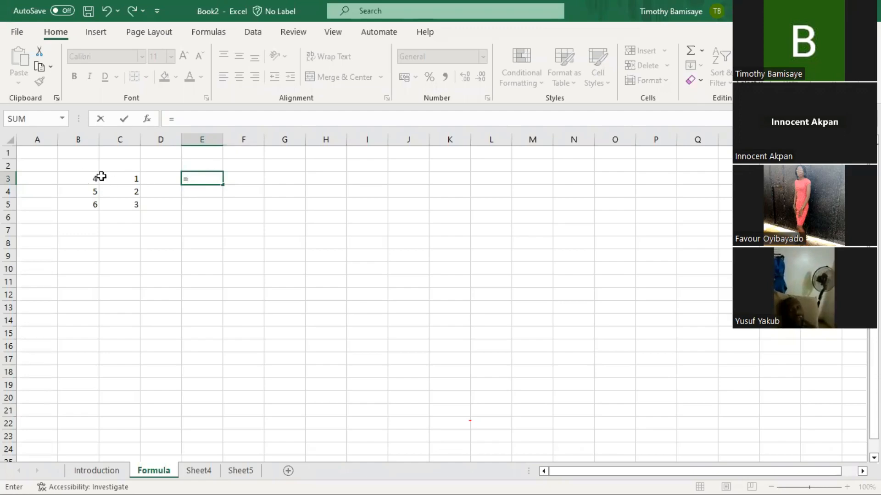
{"action": "type", "text": "b3"}
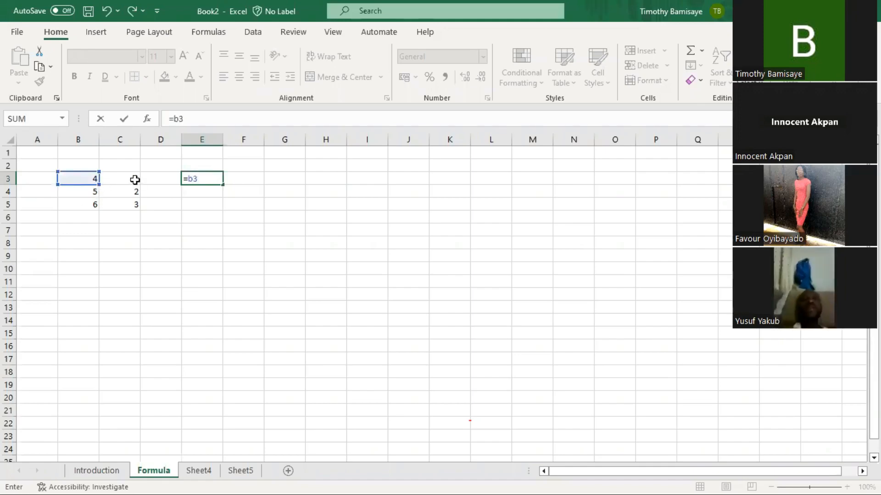
{"action": "type", "text": "+"}
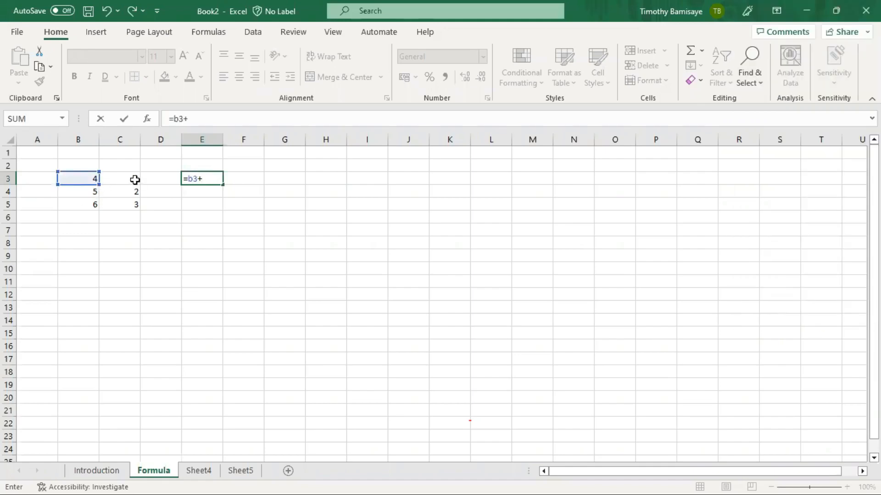
{"action": "type", "text": "c"}
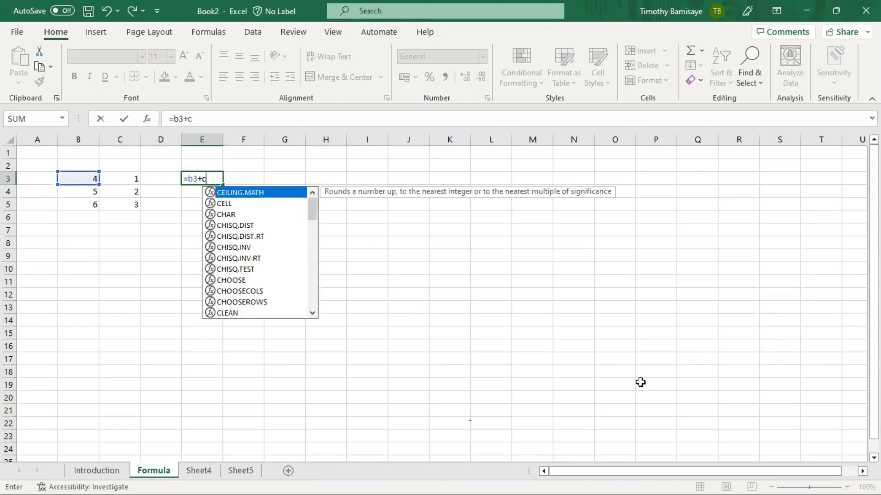
{"action": "type", "text": "3"}
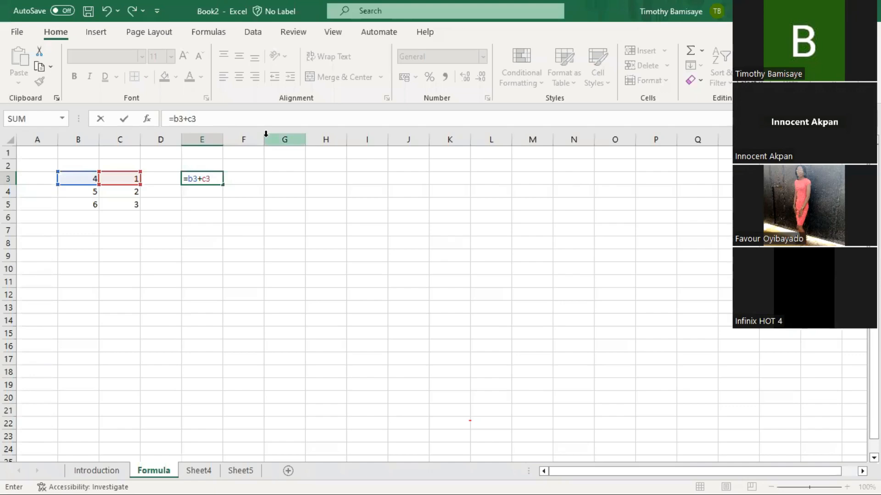
{"action": "key", "text": "Return"}
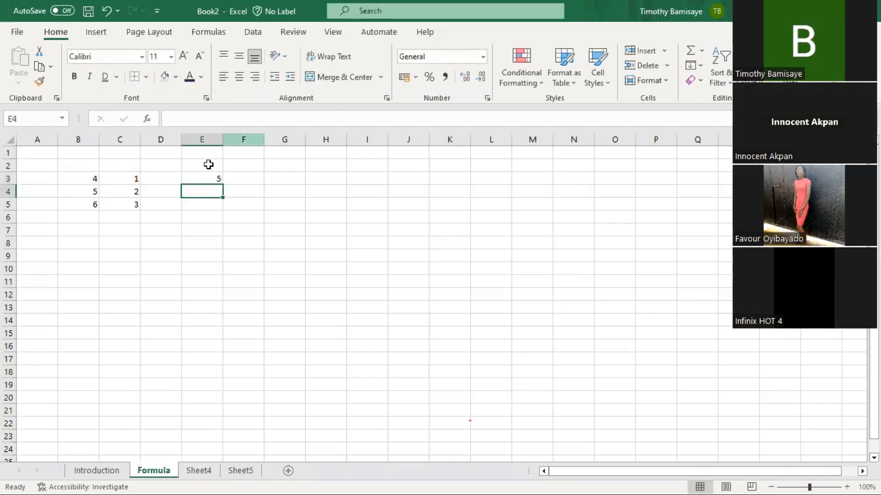
{"action": "left_click", "coordinate": [225, 183]}
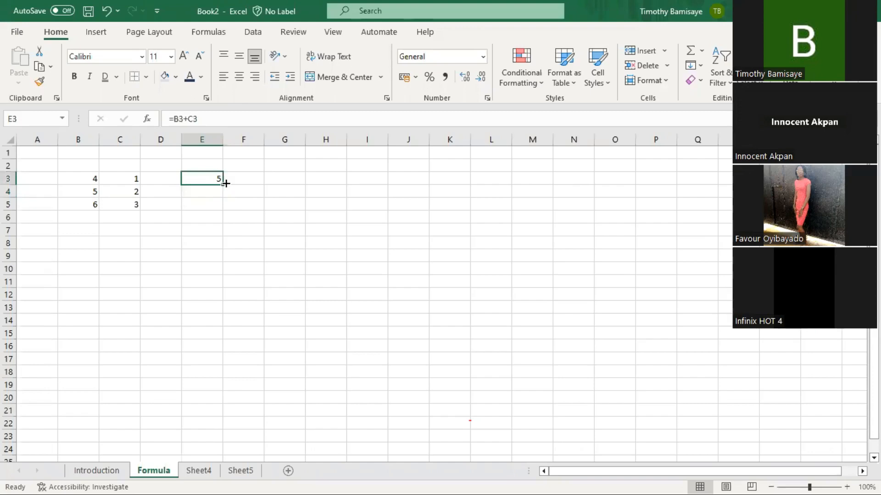
{"action": "key", "text": "Return"}
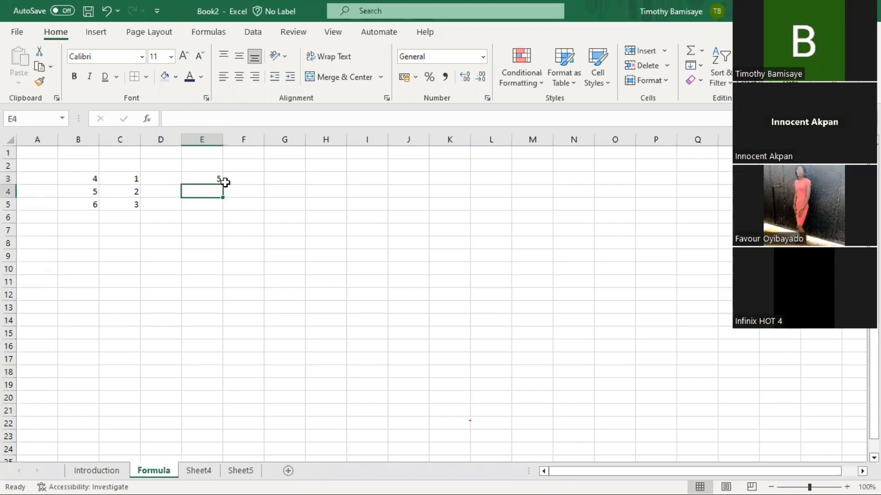
{"action": "left_click", "coordinate": [222, 182]}
{"action": "left_click", "coordinate": [225, 183]}
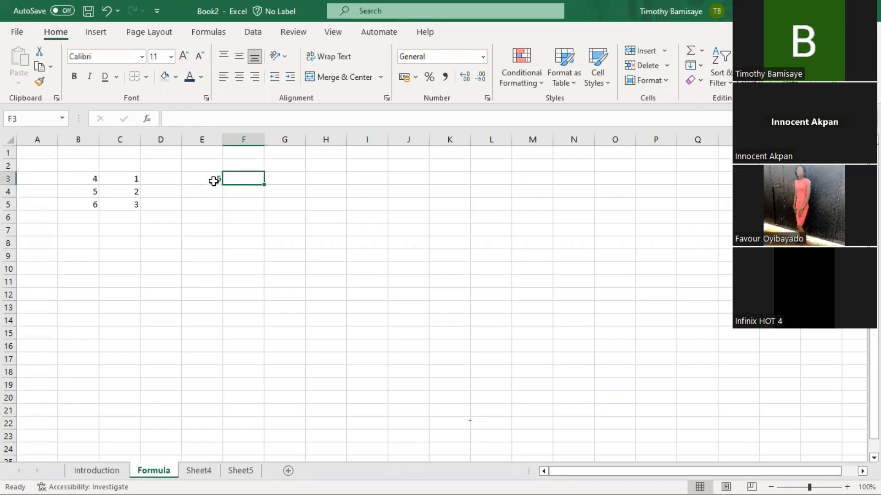
{"action": "left_click", "coordinate": [213, 182]}
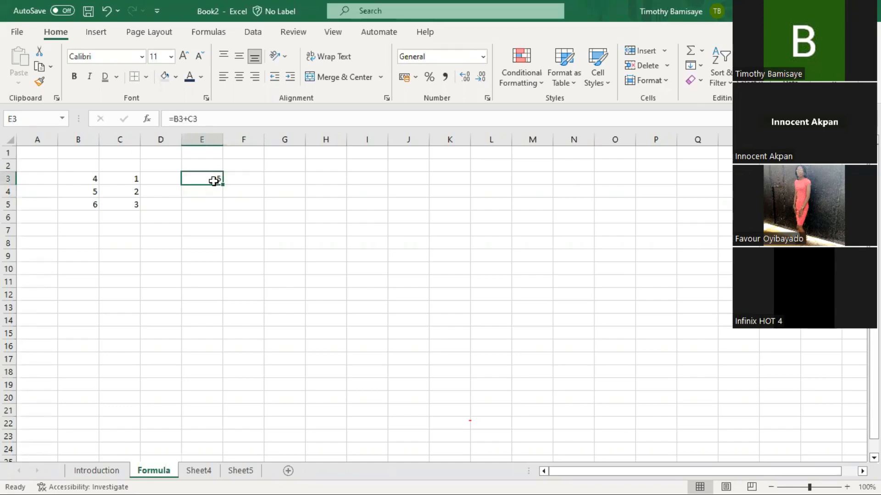
{"action": "left_click", "coordinate": [249, 179]}
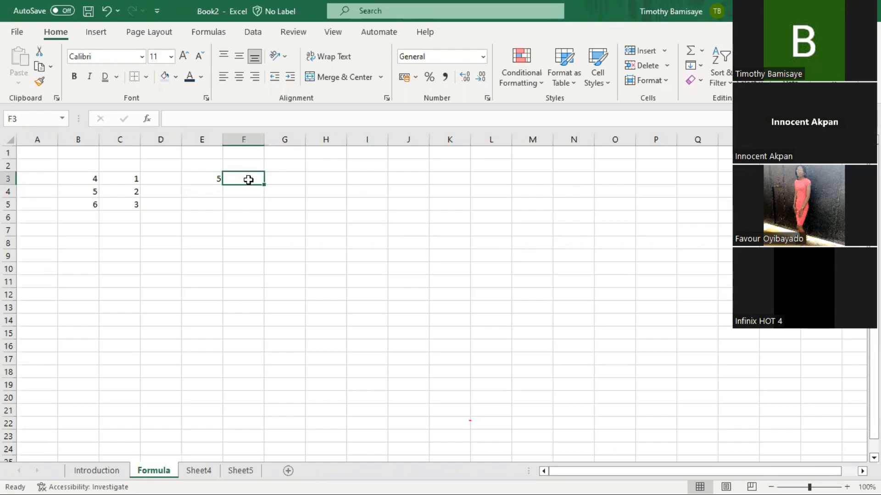
- Enter =B3+C3+B4+C4+B5+C5 in F3, totalling 21, and reselect it to check
{"action": "type", "text": "="}
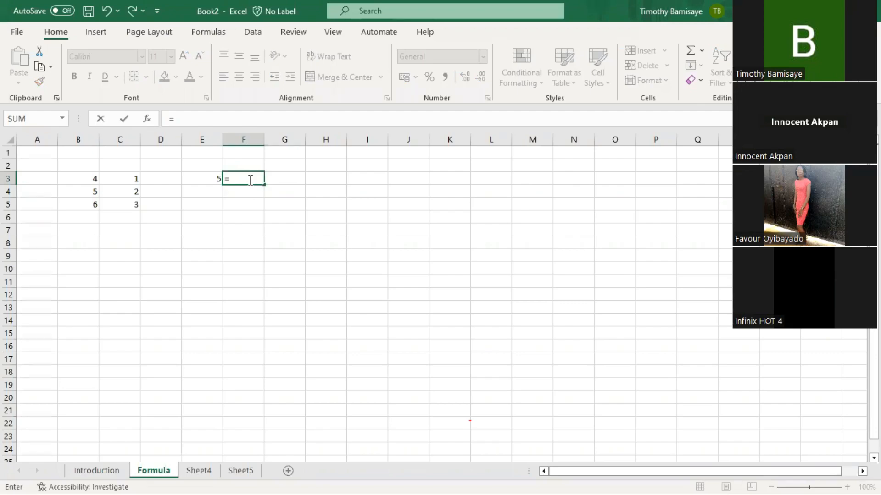
{"action": "type", "text": "b3+c3+"}
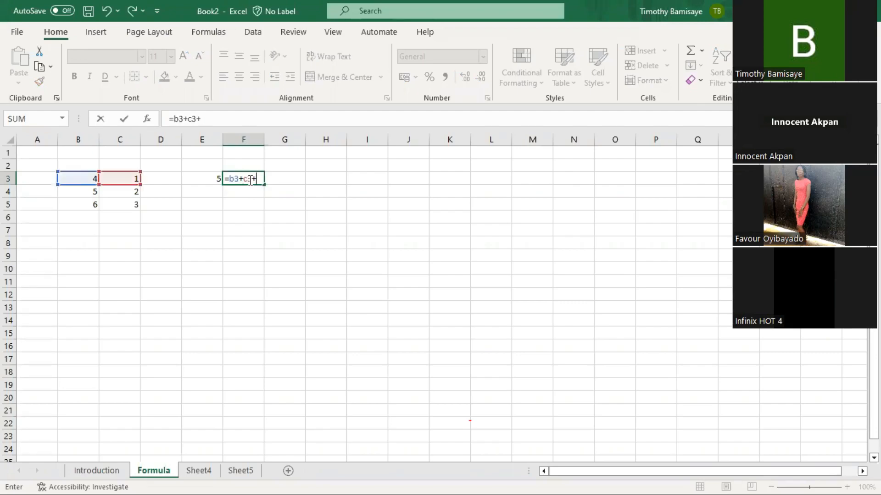
{"action": "type", "text": "b4+"}
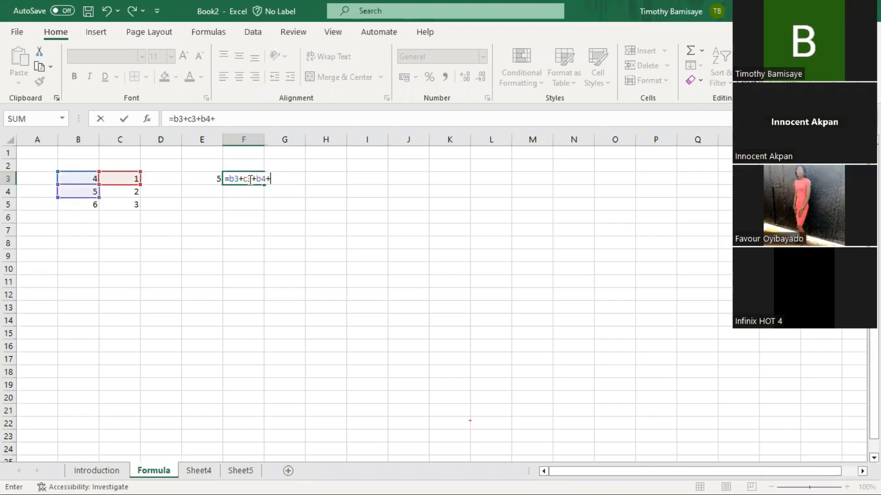
{"action": "type", "text": "c4+"}
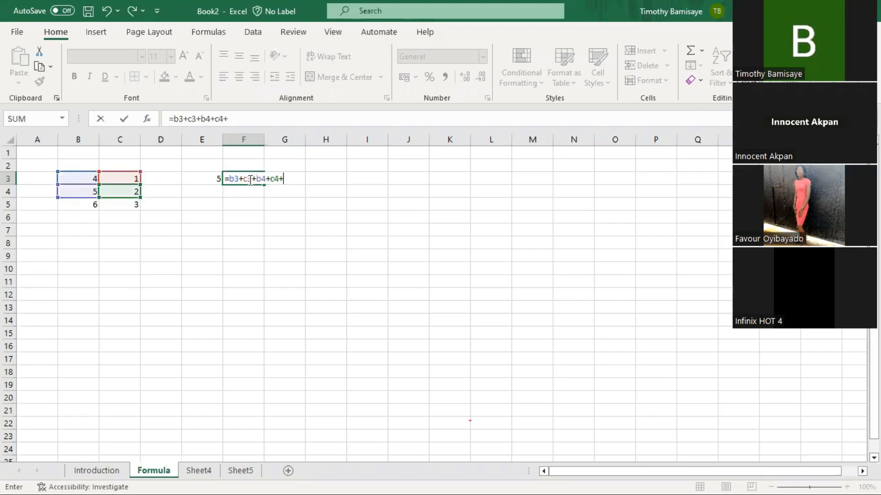
{"action": "type", "text": "b"}
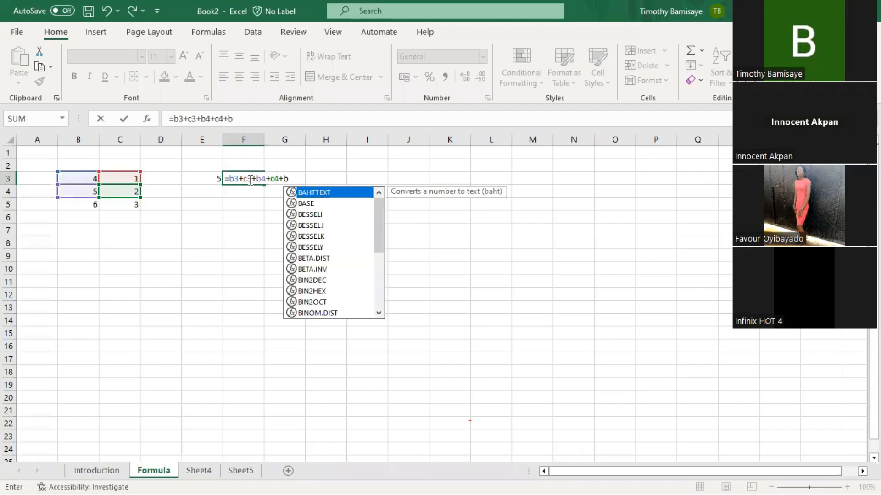
{"action": "type", "text": "5+"}
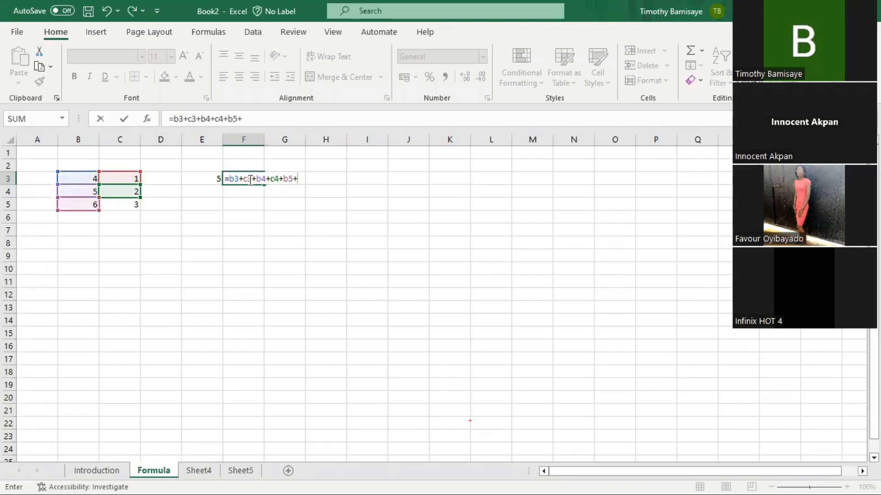
{"action": "type", "text": "c5"}
{"action": "key", "text": "Return"}
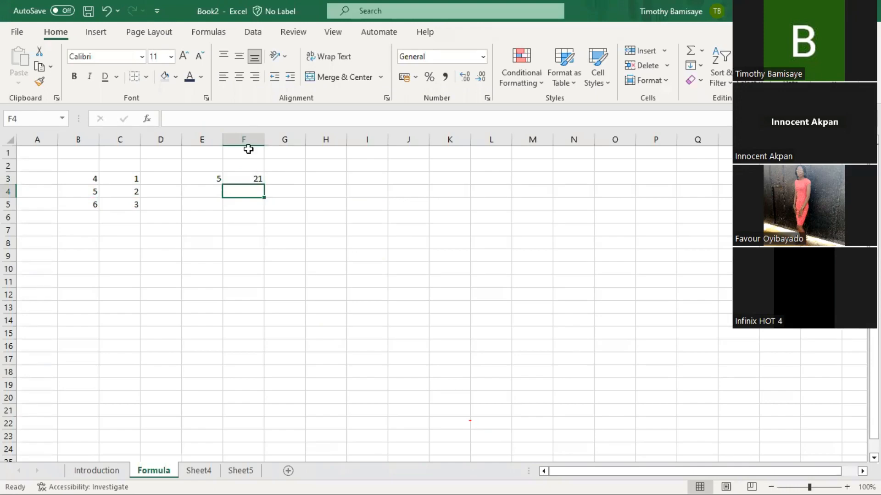
{"action": "left_click", "coordinate": [255, 178]}
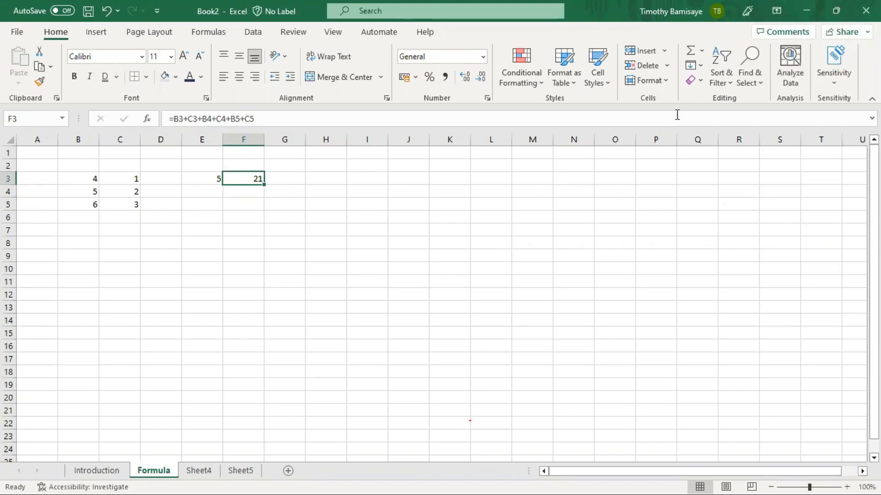
{"action": "key", "text": "Right"}
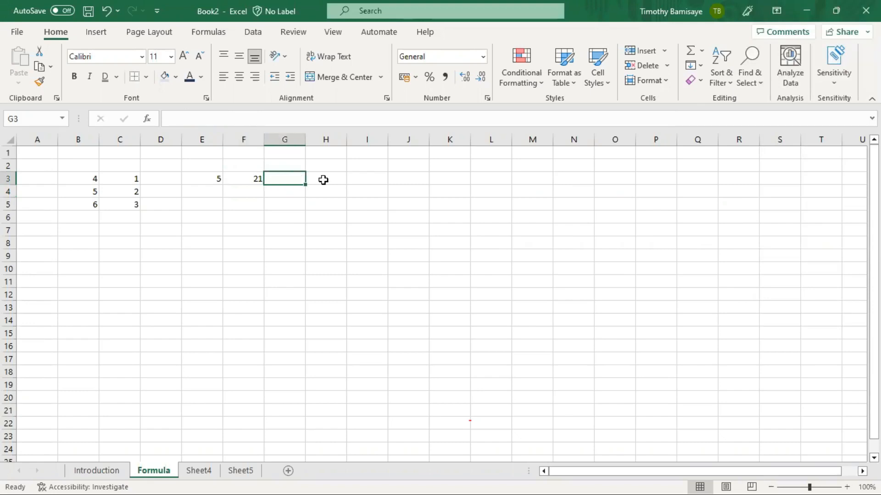
{"action": "key", "text": "Right"}
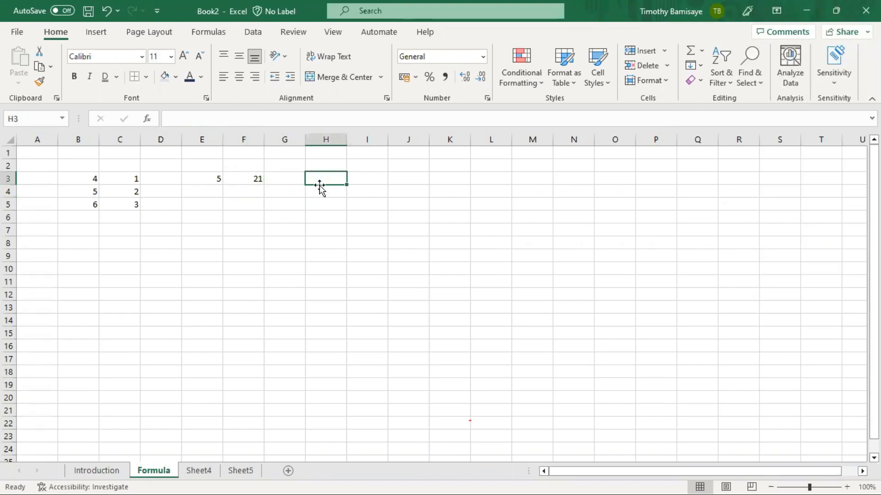
{"action": "type", "text": "="}
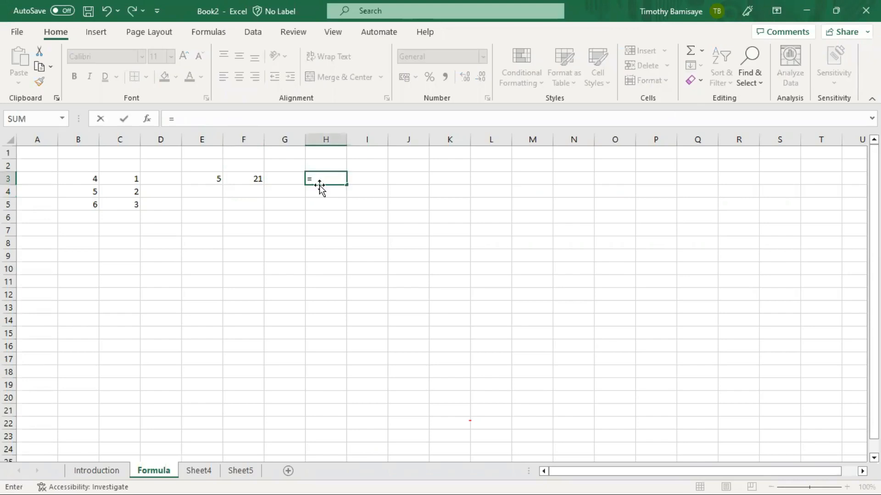
{"action": "key", "text": "BackSpace"}
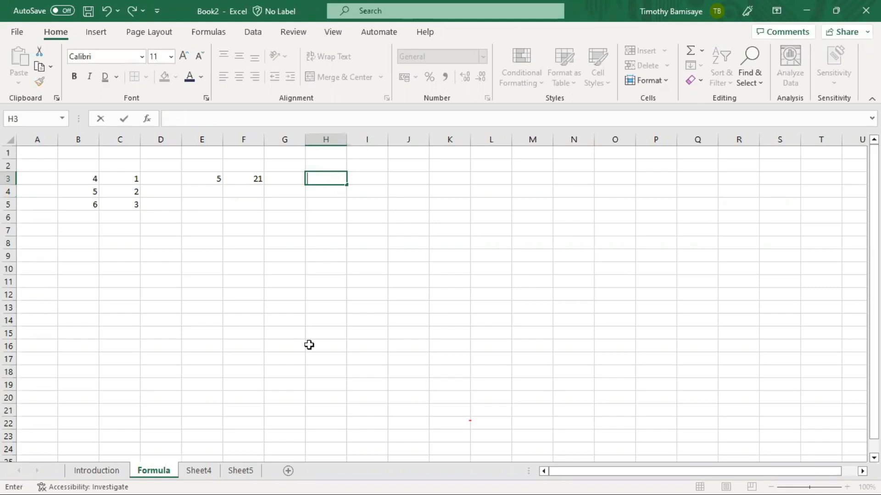
{"action": "type", "text": "b3+c3+c4"}
{"action": "key", "text": "Return"}
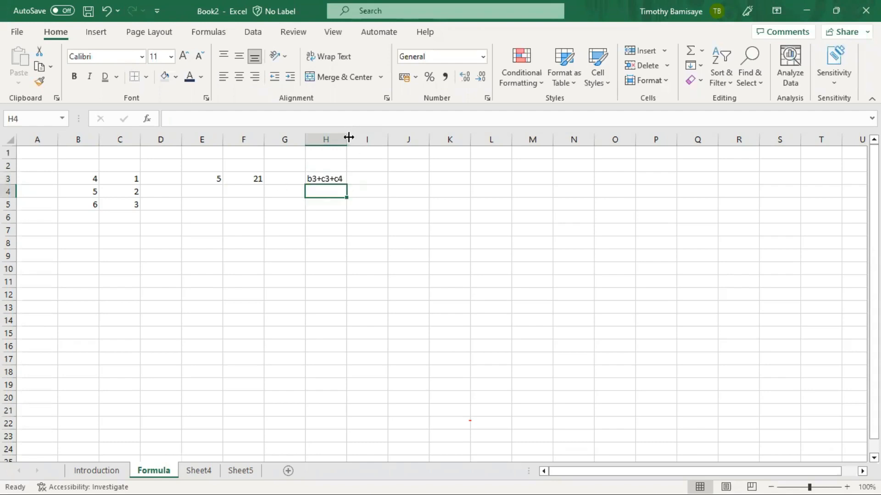
{"action": "key", "text": "Up"}
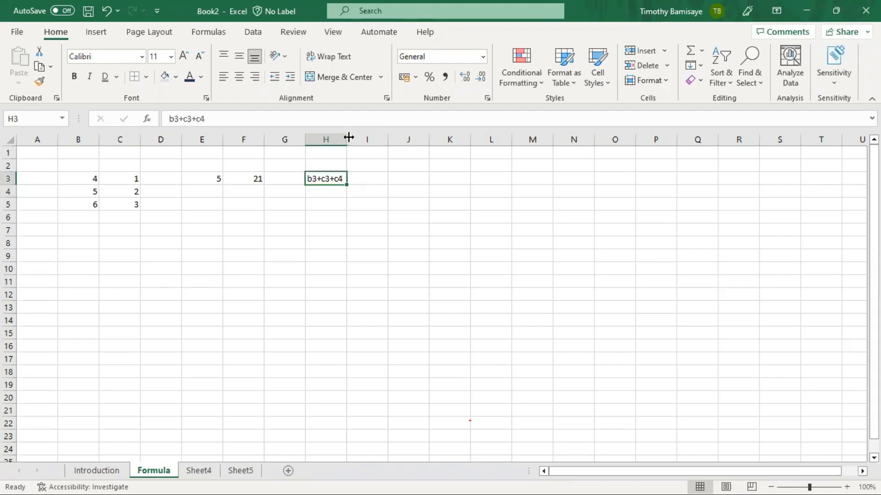
{"action": "left_click", "coordinate": [306, 118]}
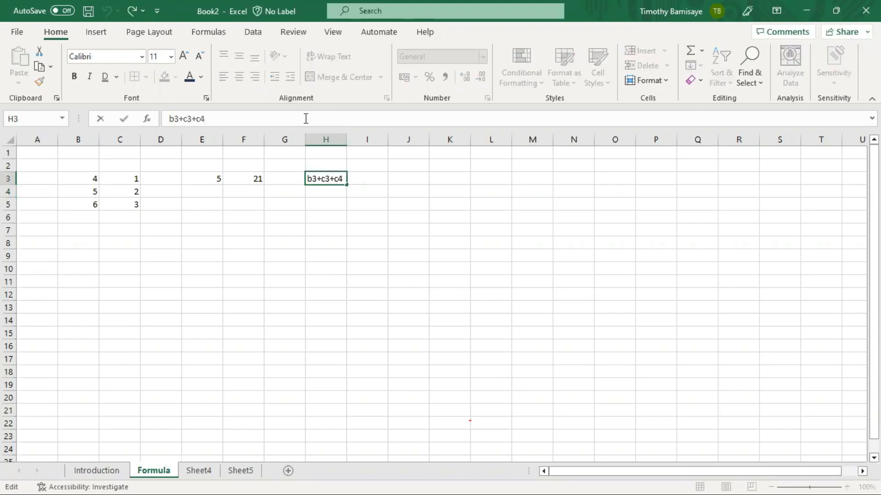
{"action": "key", "text": "ctrl+a"}
{"action": "key", "text": "BackSpace"}
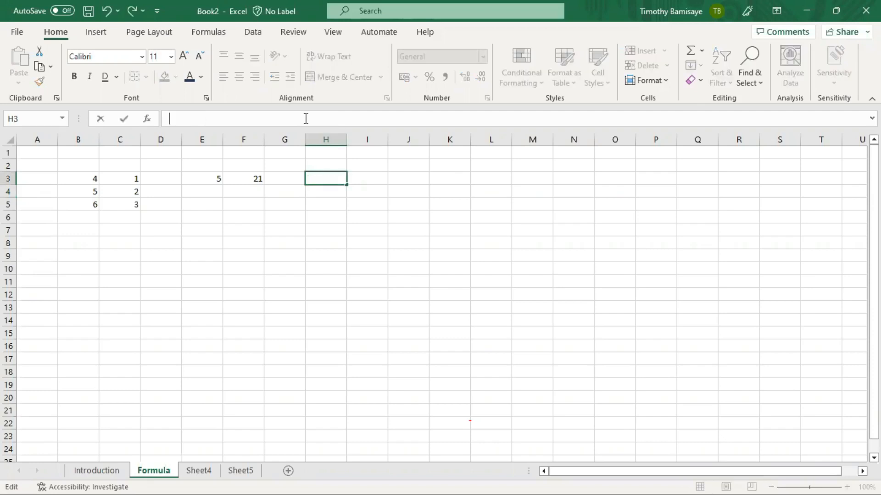
- Enter =SUM(B3,C3) in H3, returning 5, and compare it with F3's formula
{"action": "type", "text": "="}
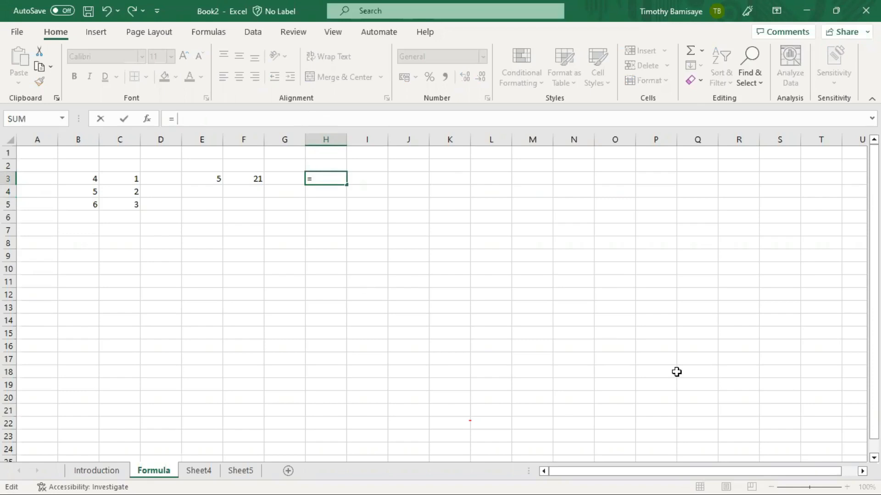
{"action": "type", "text": " sum"}
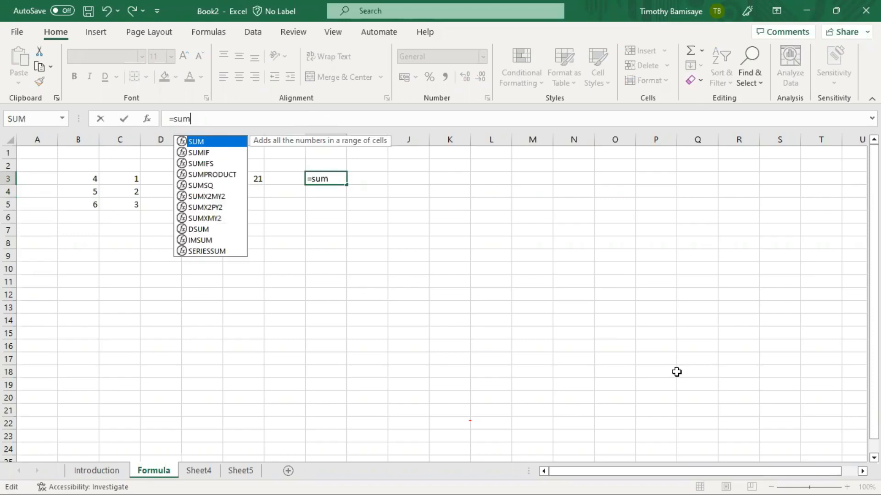
{"action": "type", "text": "("}
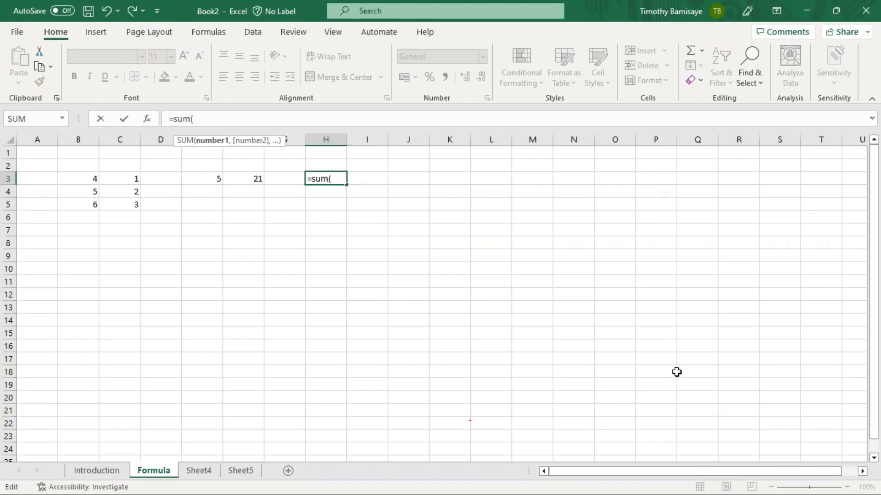
{"action": "type", "text": "b3"}
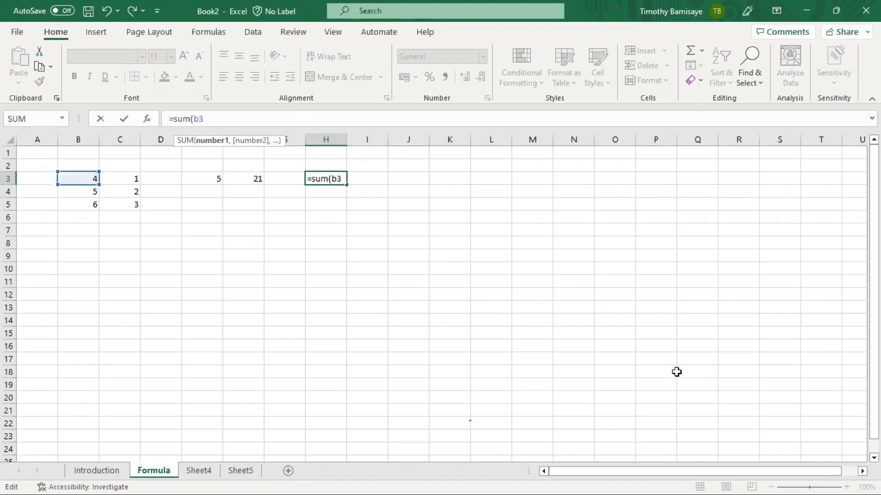
{"action": "type", "text": ","}
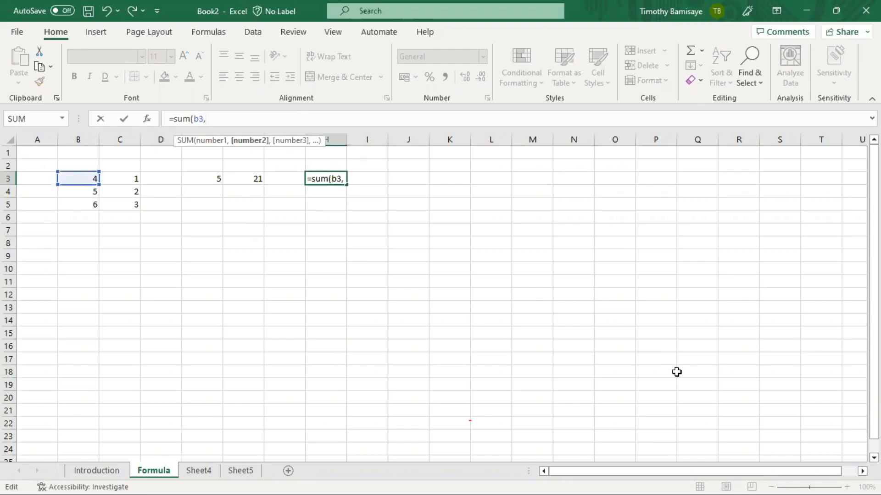
{"action": "type", "text": "c3)"}
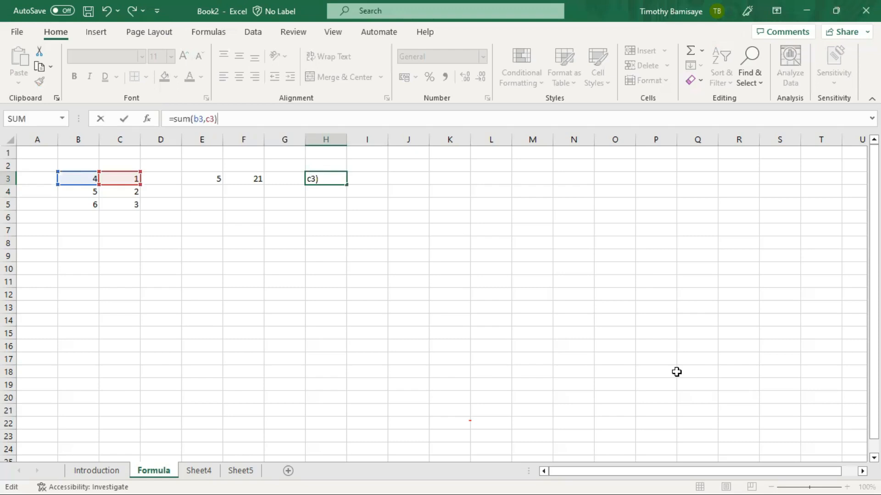
{"action": "key", "text": "Return"}
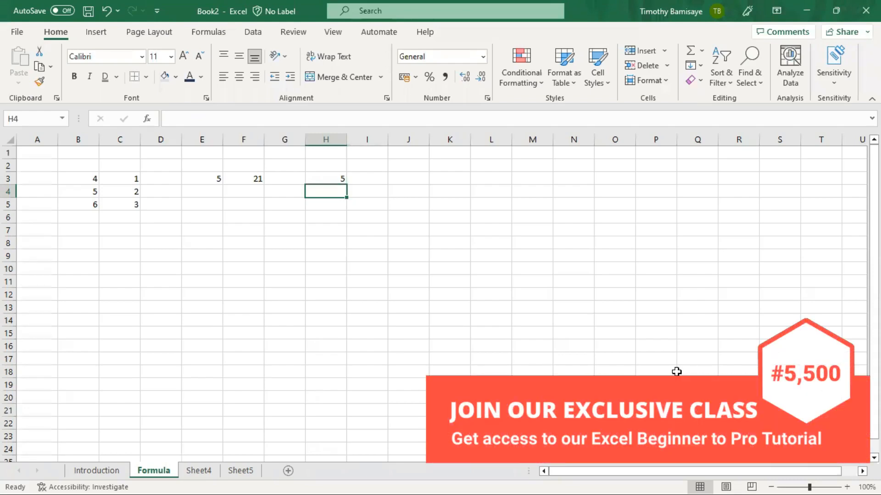
{"action": "key", "text": "Up"}
{"action": "key", "text": "Left"}
{"action": "key", "text": "Left"}
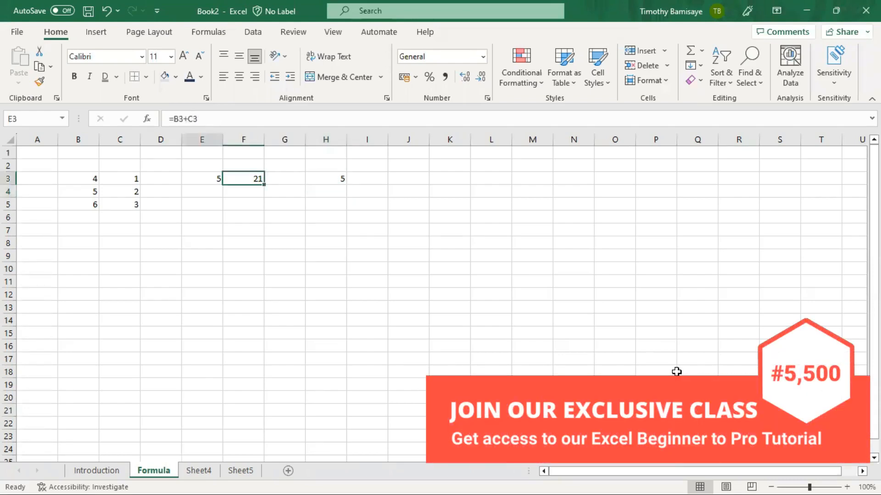
{"action": "key", "text": "Right"}
{"action": "key", "text": "Right"}
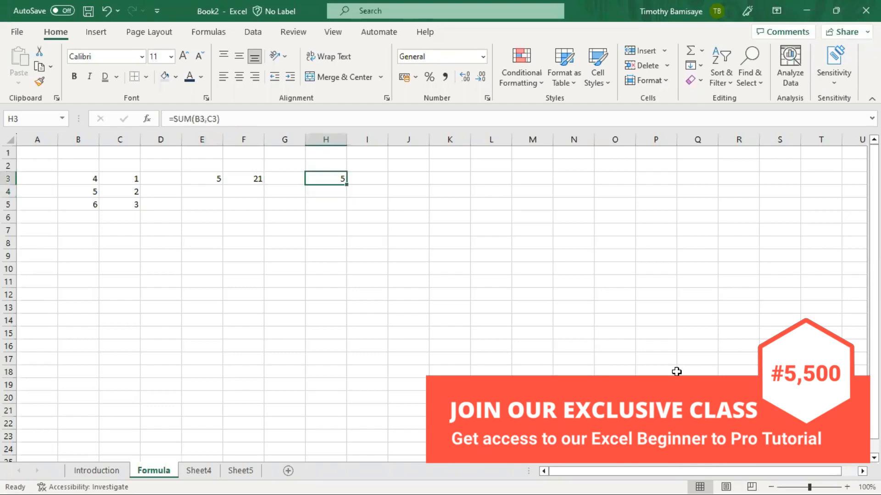
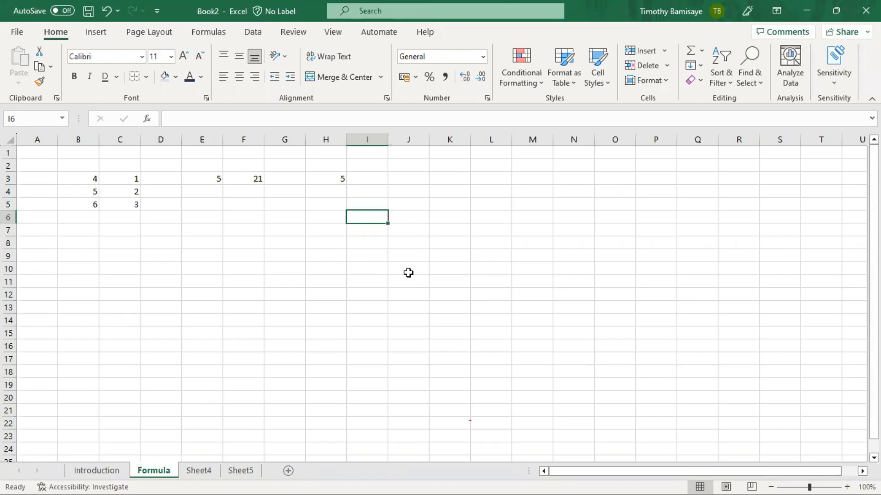
- Type =sum in J3, trying and deleting stray letters and the opening parenthesis along the way
{"action": "left_click", "coordinate": [400, 178]}
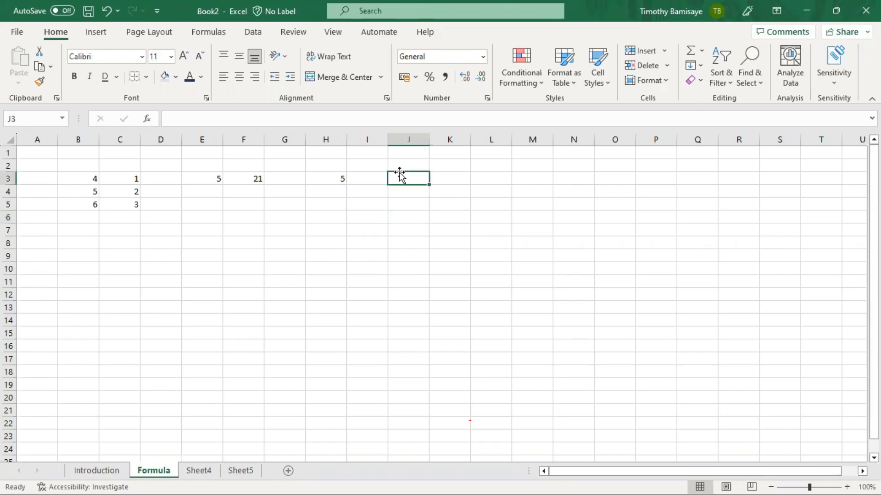
{"action": "type", "text": "="}
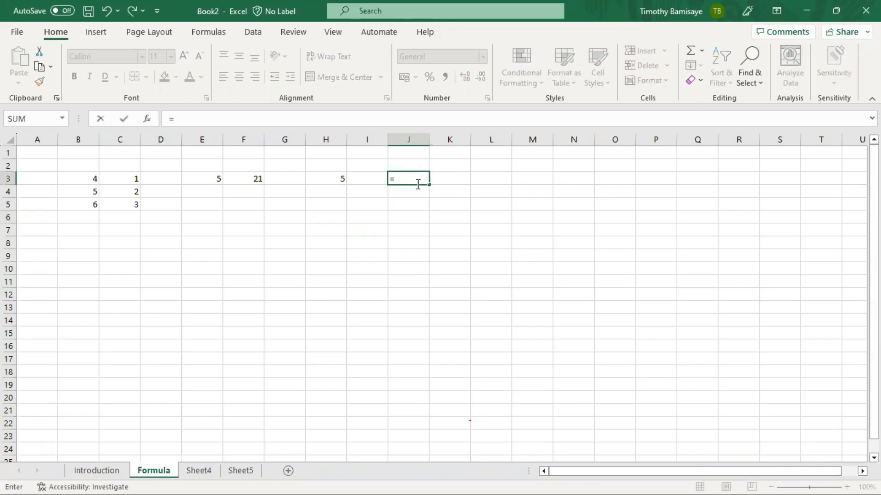
{"action": "key", "text": "Escape"}
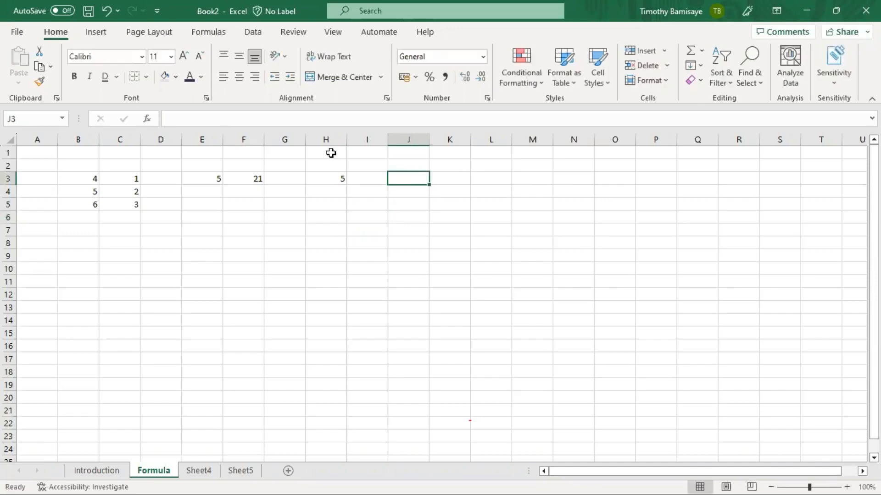
{"action": "type", "text": "="}
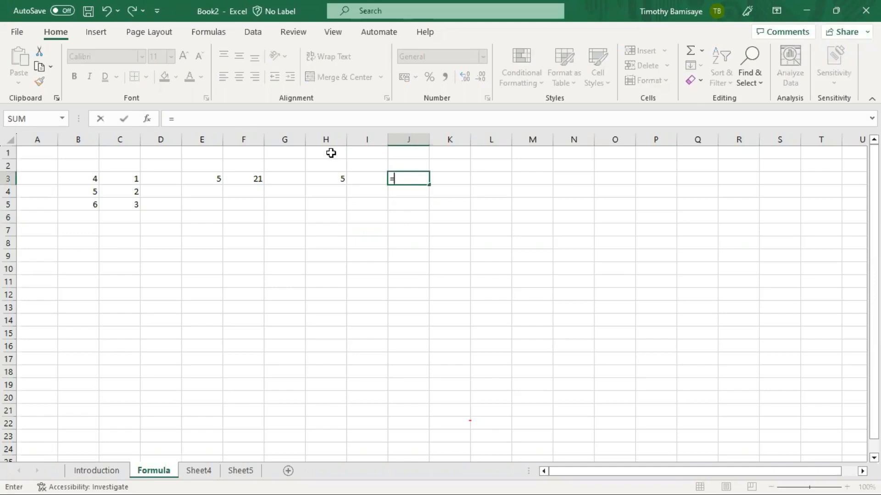
{"action": "type", "text": "s"}
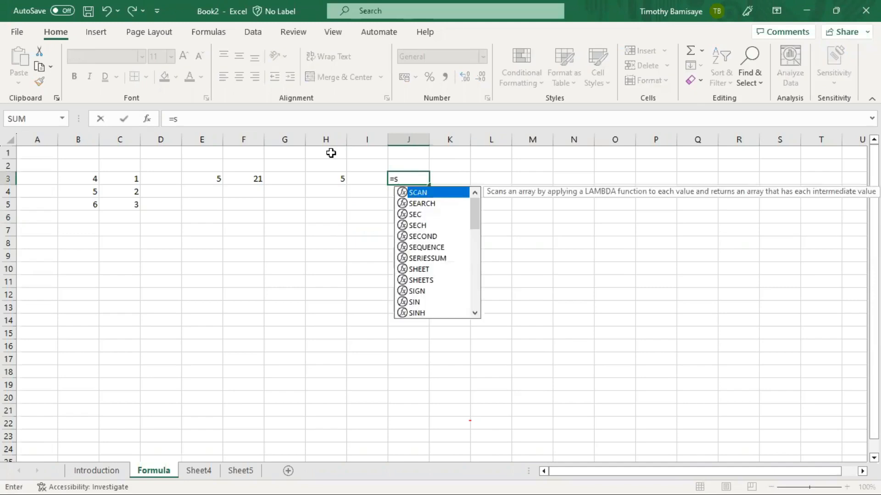
{"action": "key", "text": "BackSpace"}
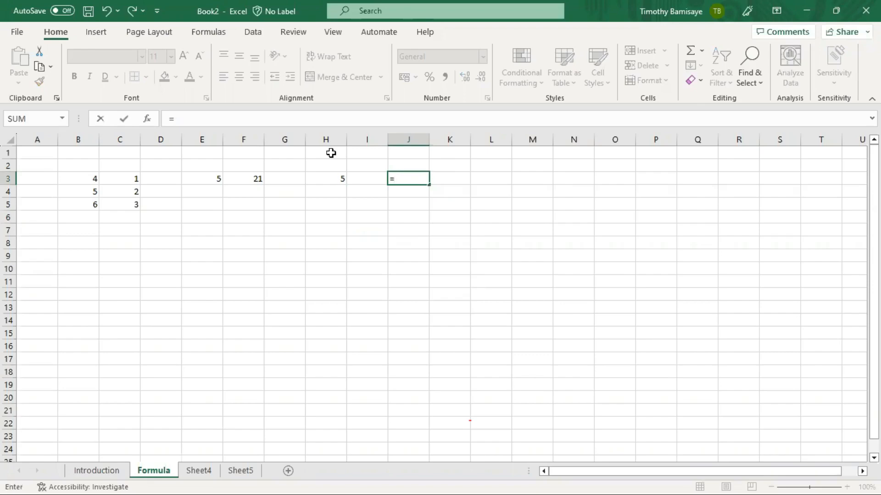
{"action": "type", "text": "e"}
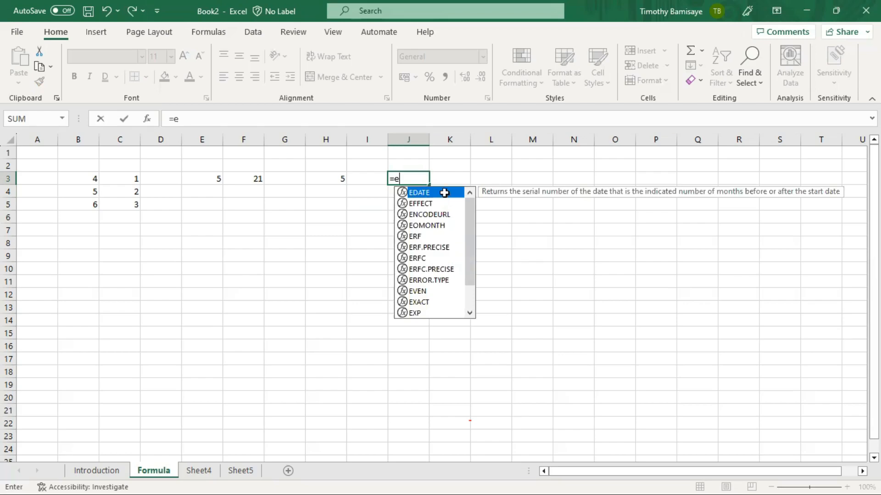
{"action": "key", "text": "BackSpace"}
{"action": "type", "text": "s"}
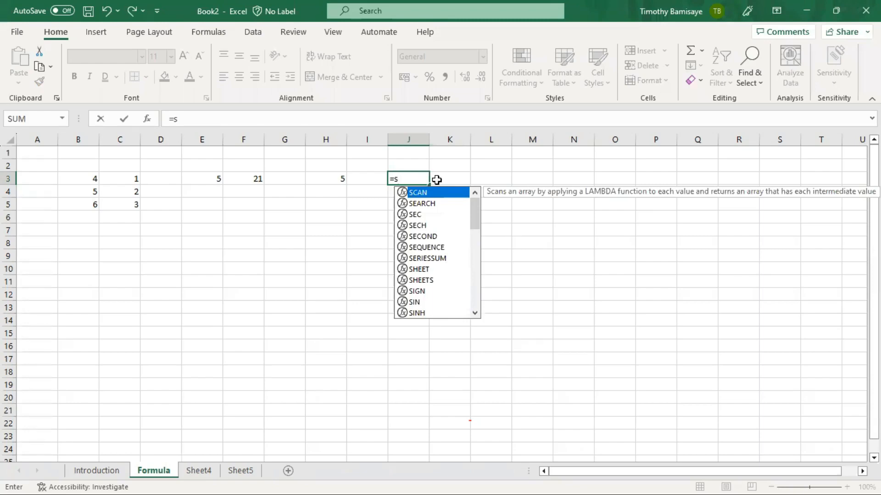
{"action": "type", "text": "um"}
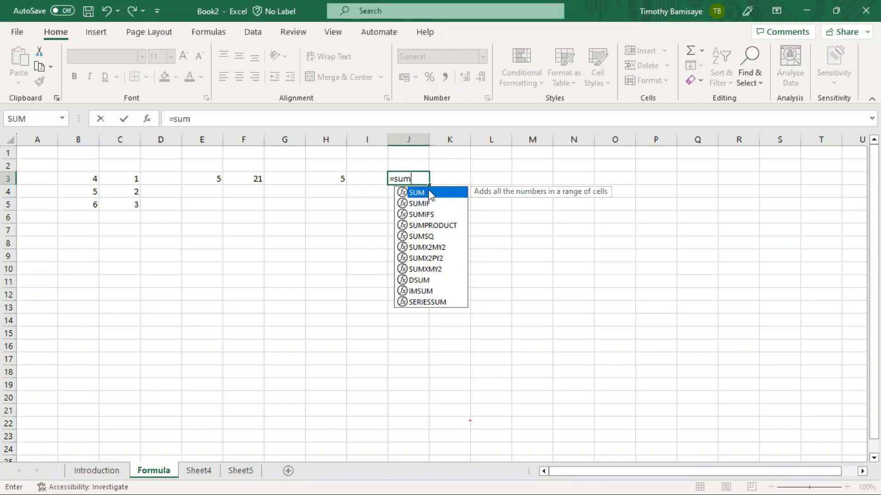
{"action": "type", "text": "("}
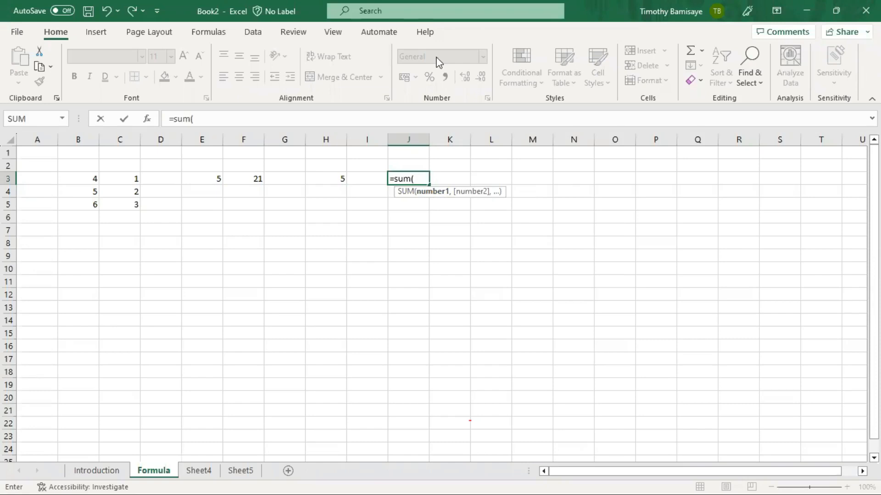
{"action": "key", "text": "BackSpace"}
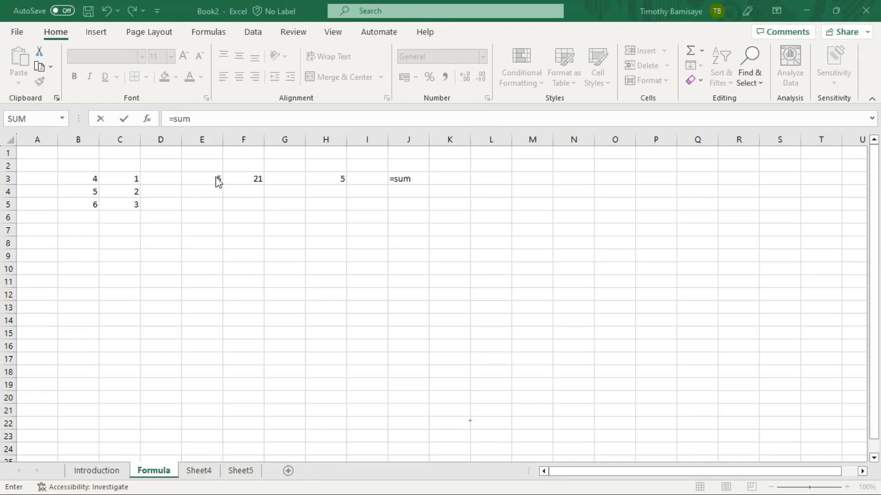
- Start an entry in E5, then erase it and leave E5 empty
{"action": "left_click", "coordinate": [209, 206]}
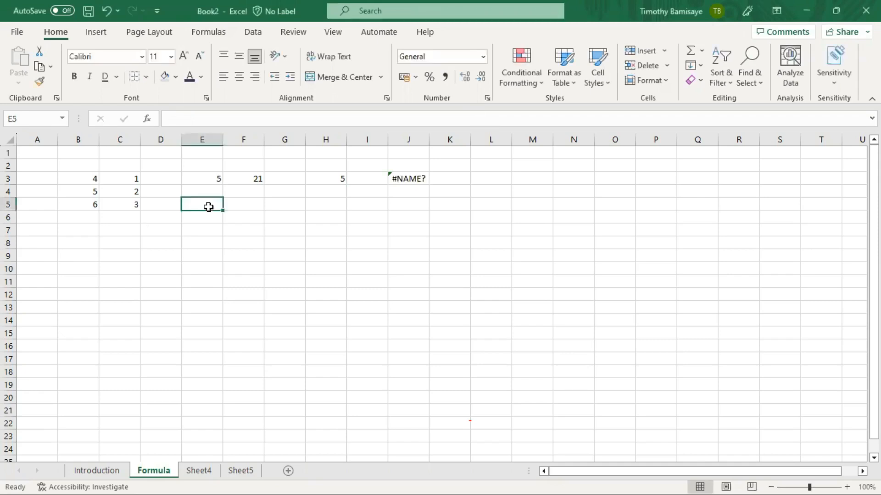
{"action": "type", "text": "="}
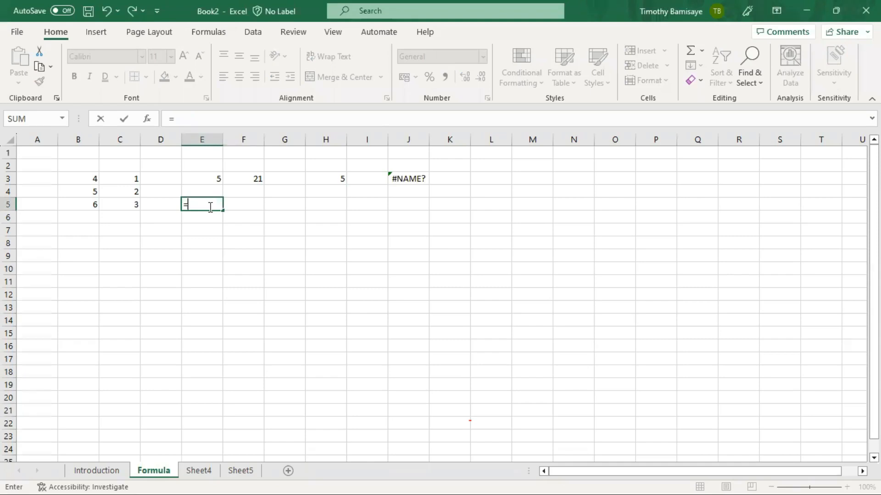
{"action": "key", "text": "BackSpace"}
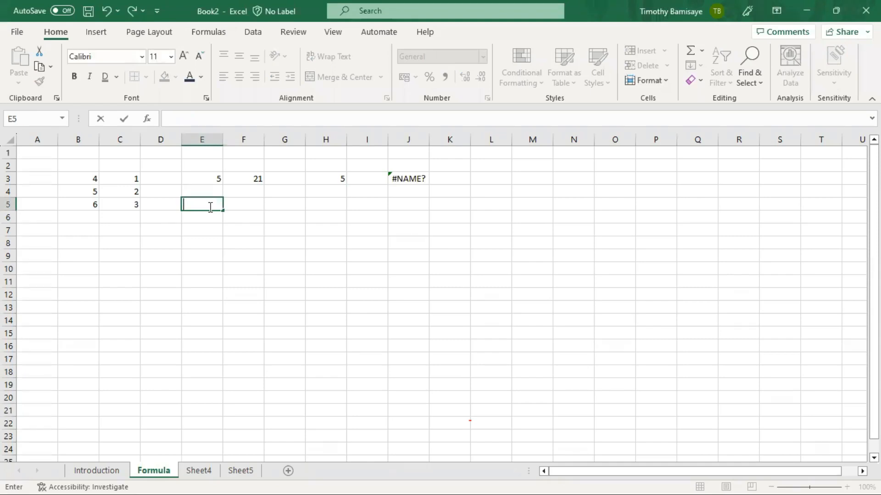
{"action": "type", "text": "f"}
{"action": "key", "text": "BackSpace"}
{"action": "left_click", "coordinate": [94, 189]}
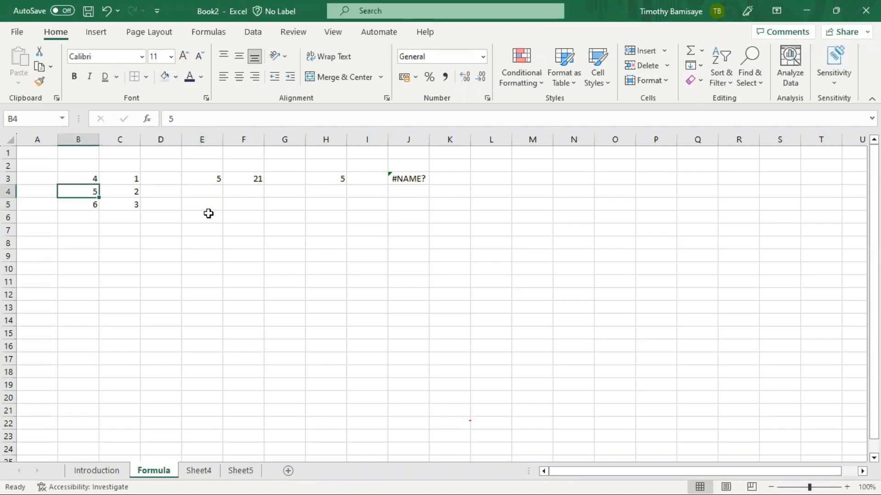
- Enter =b3+c3+b4+b5+c4+c5 in E6 so it totals 21
{"action": "left_click", "coordinate": [209, 213]}
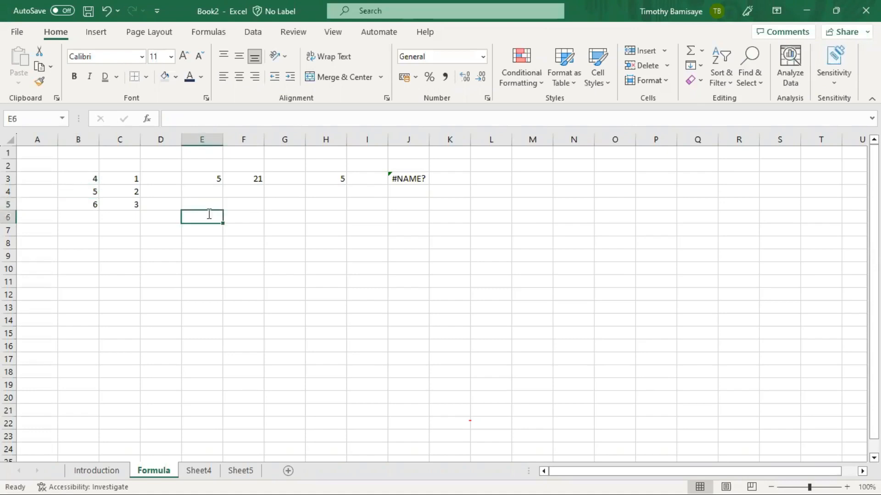
{"action": "type", "text": "="}
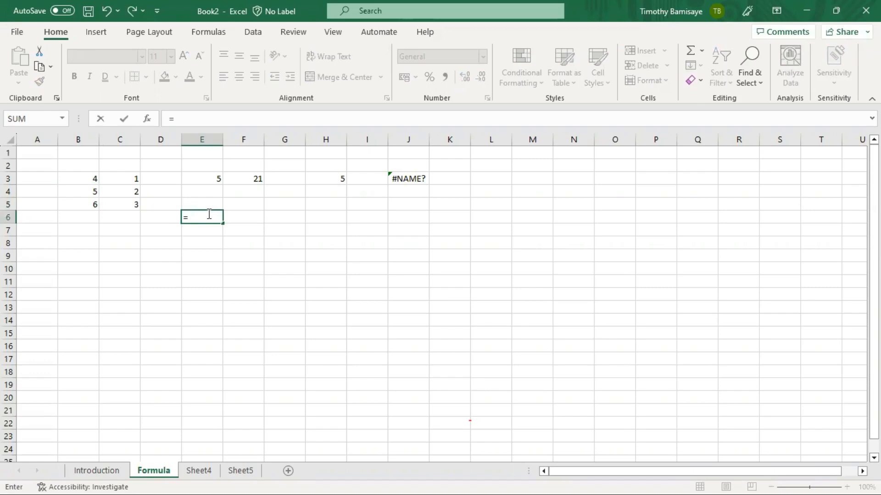
{"action": "type", "text": "b3+"}
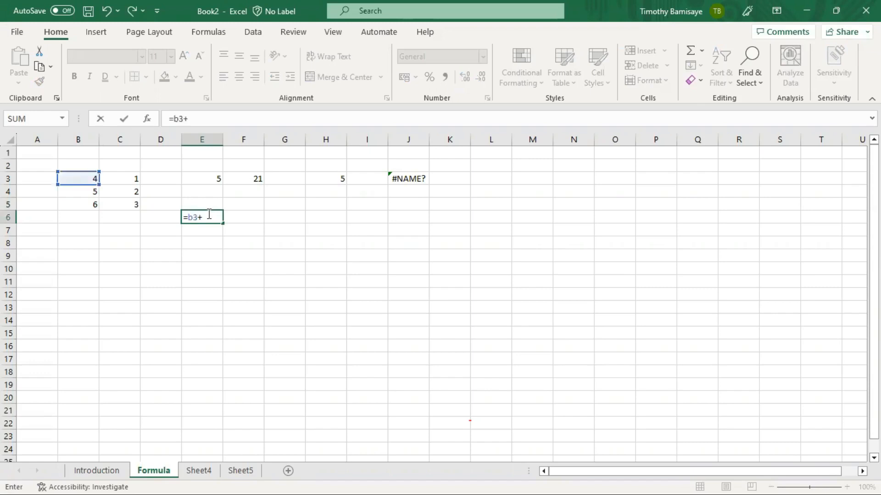
{"action": "type", "text": "c3+"}
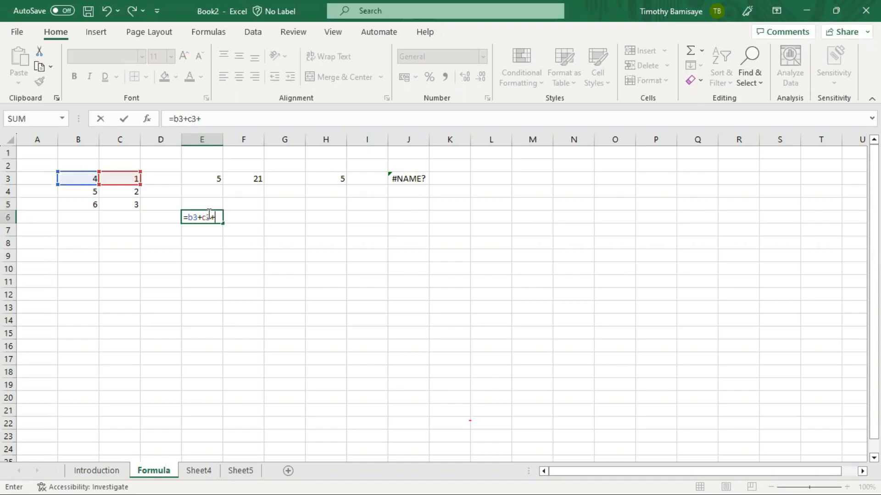
{"action": "type", "text": "b4+b5+"}
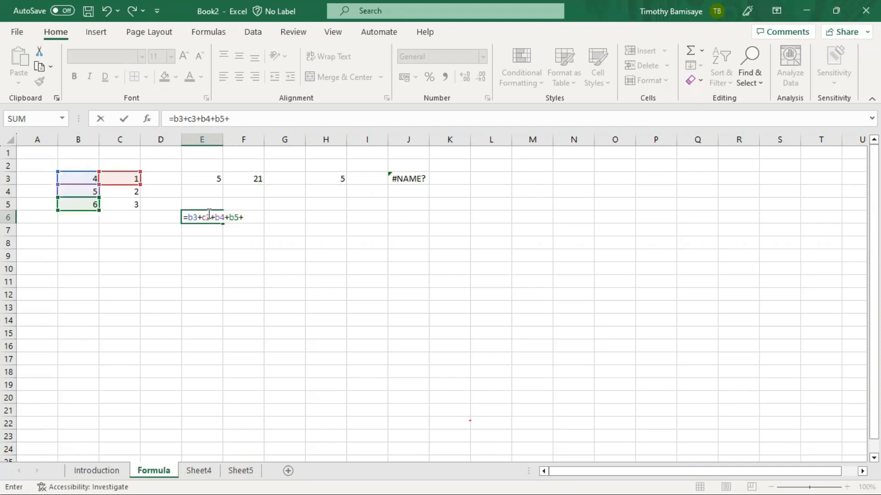
{"action": "type", "text": "c4+c5"}
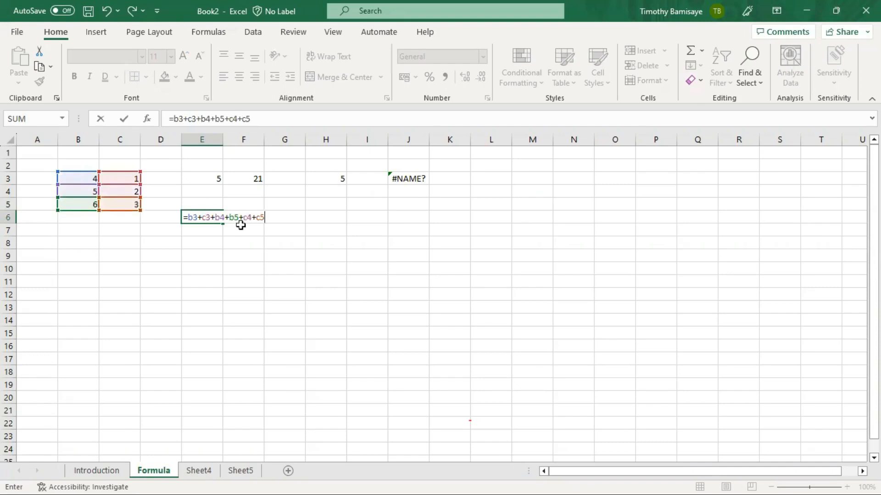
{"action": "key", "text": "Return"}
{"action": "left_click", "coordinate": [254, 216]}
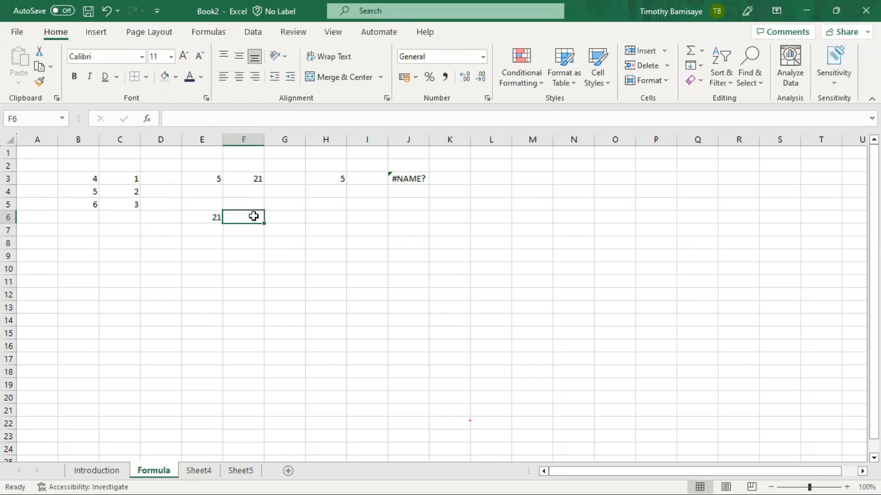
- Enter =sum(b3:c5) in F6, correcting the range end from C6 to C5
{"action": "type", "text": "="}
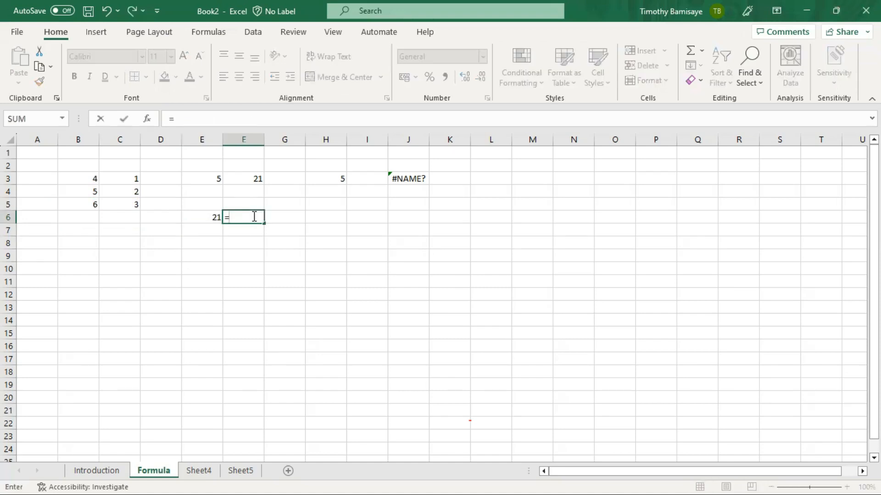
{"action": "type", "text": "sum(b3"}
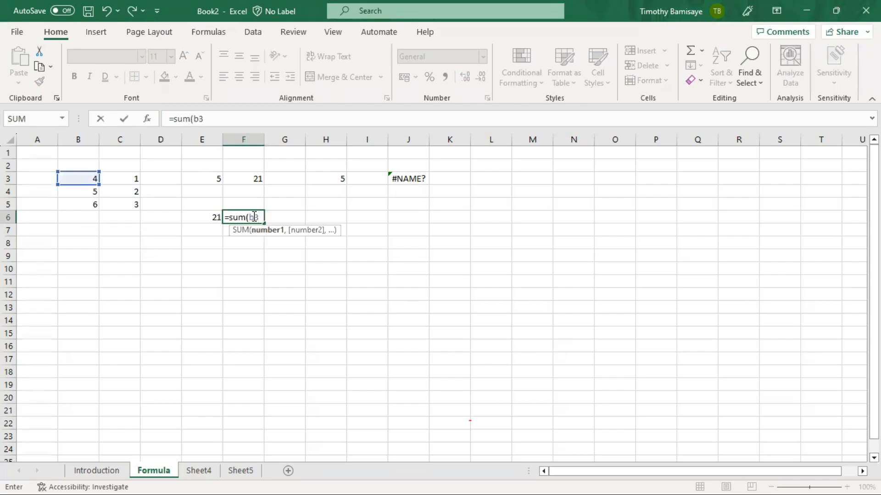
{"action": "type", "text": ":c"}
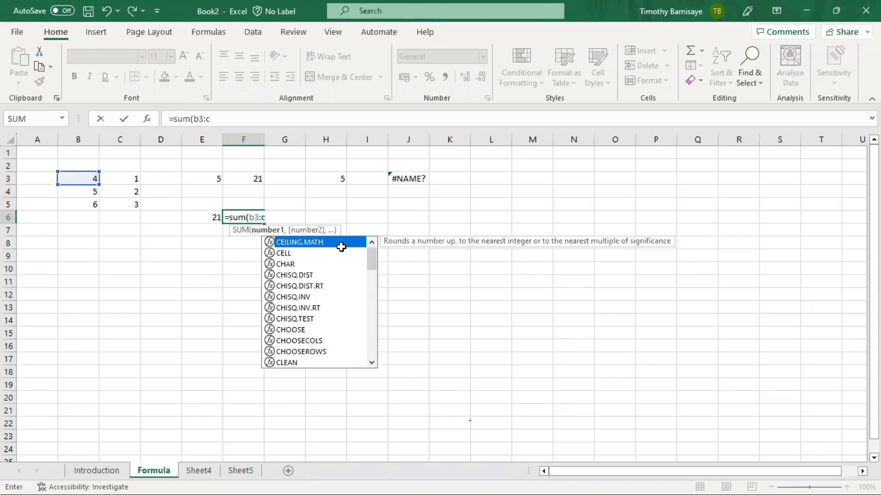
{"action": "type", "text": "6"}
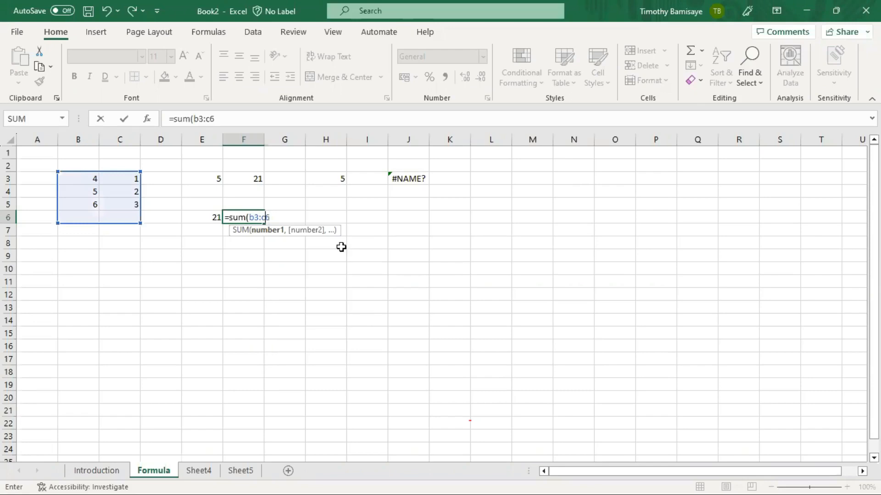
{"action": "key", "text": "BackSpace"}
{"action": "type", "text": "5)"}
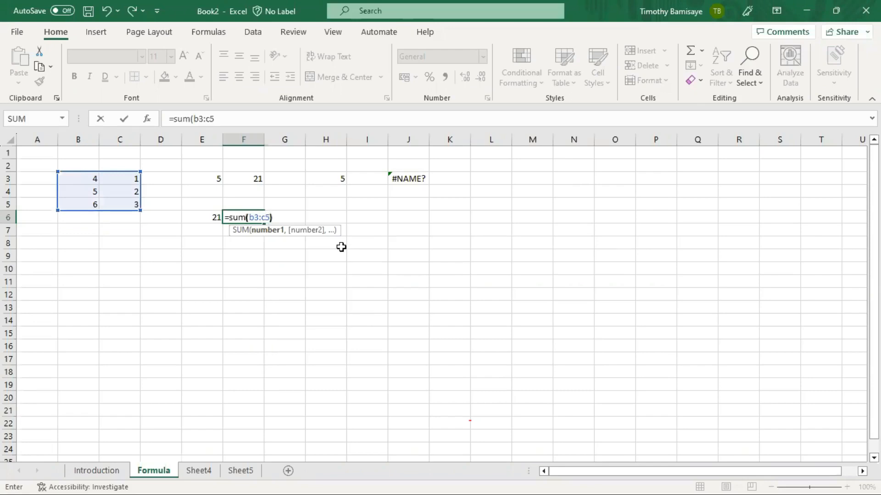
{"action": "key", "text": "Return"}
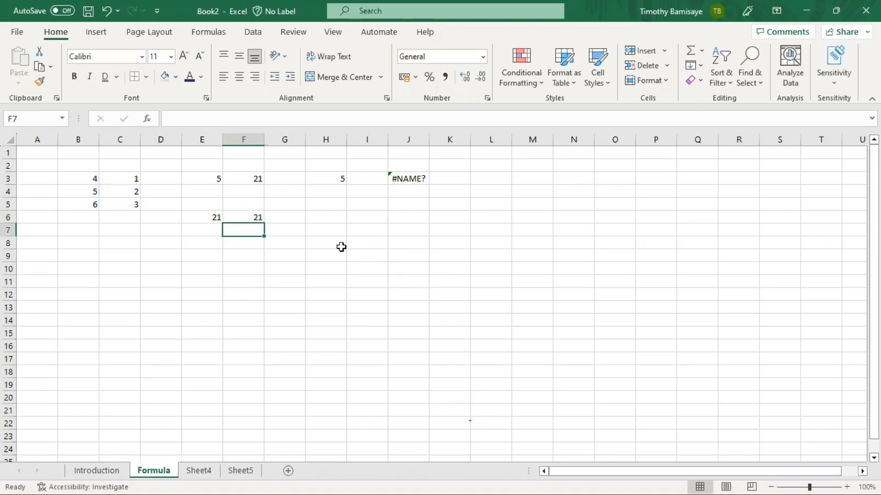
{"action": "left_click", "coordinate": [258, 218]}
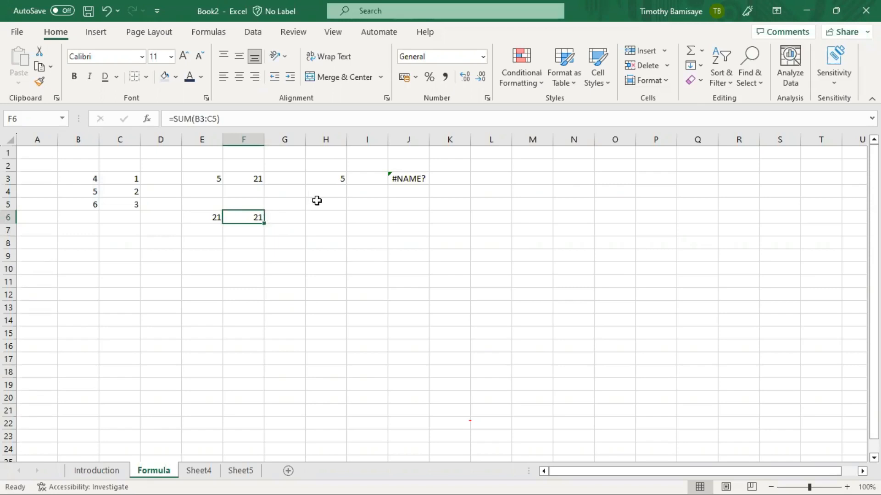
{"action": "left_click_drag", "start_coordinate": [311, 255], "coordinate": [310, 291]}
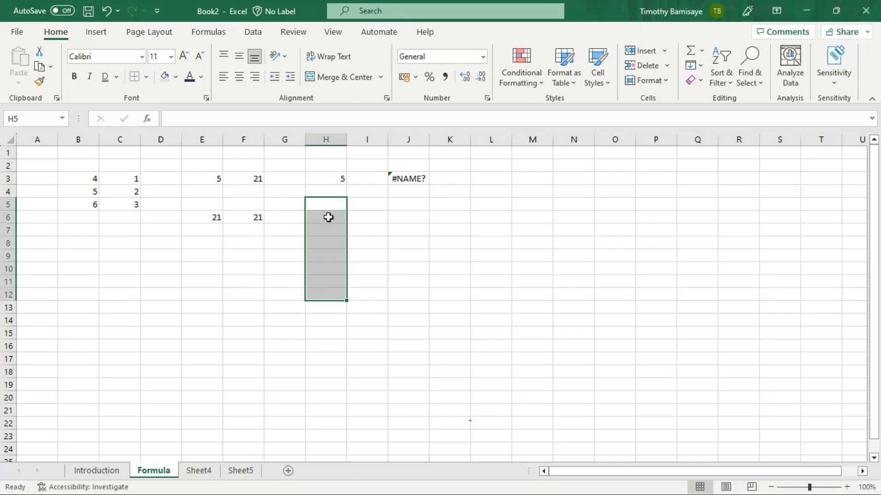
{"action": "left_click", "coordinate": [298, 203]}
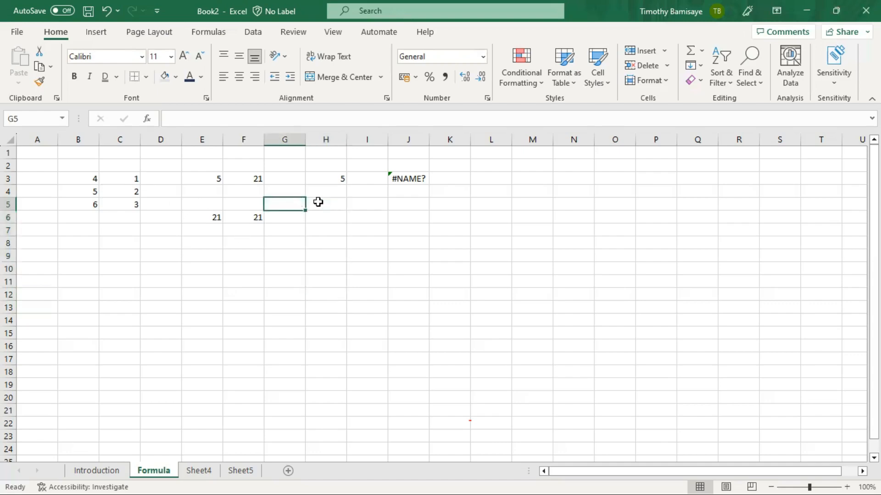
{"action": "left_click_drag", "start_coordinate": [320, 202], "coordinate": [629, 205]}
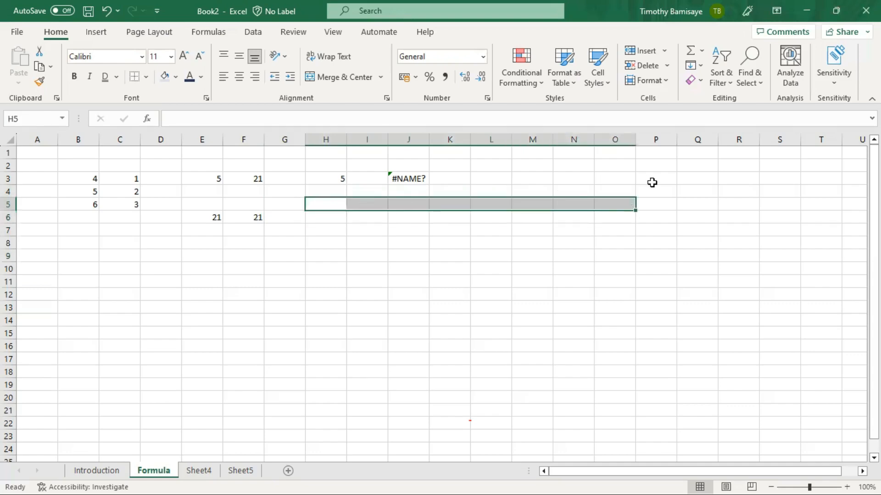
{"action": "left_click_drag", "start_coordinate": [527, 158], "coordinate": [527, 378]}
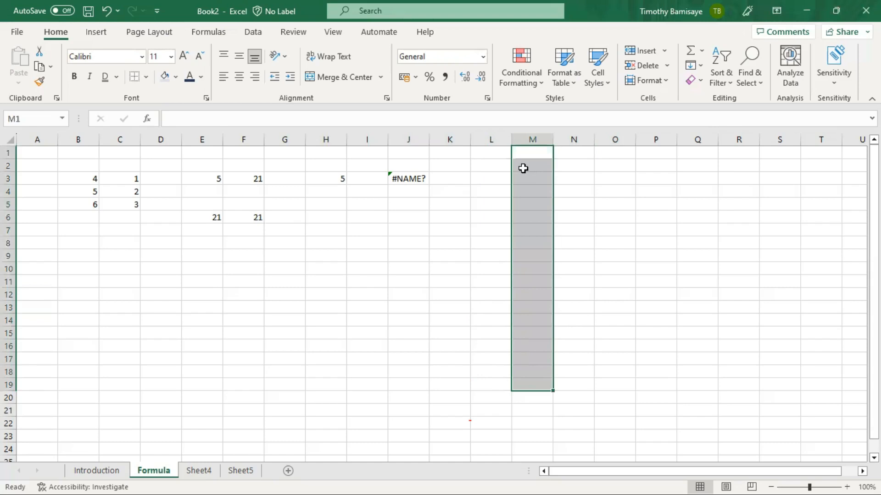
{"action": "left_click_drag", "start_coordinate": [523, 168], "coordinate": [761, 339]}
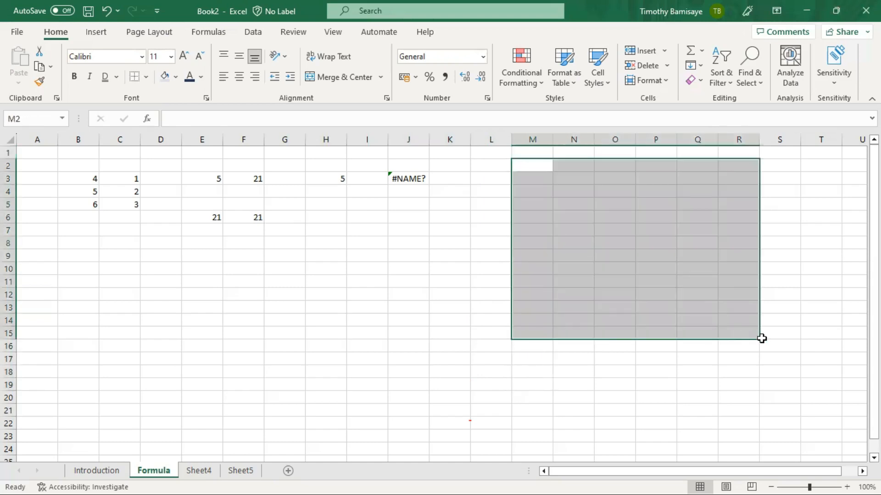
{"action": "left_click", "coordinate": [403, 233]}
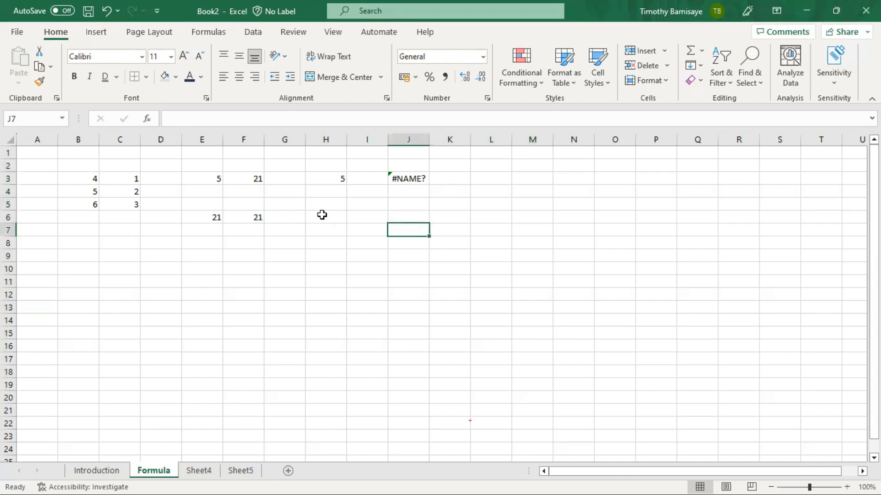
- Rewrite F6's formula as =SUM(B3,b4,b5,c3,c4,C5), listing each cell separately
{"action": "left_click", "coordinate": [247, 218]}
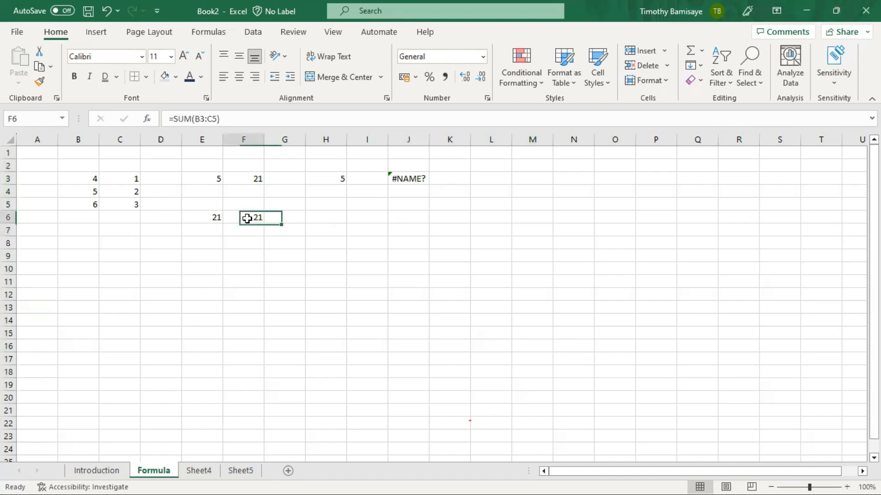
{"action": "left_click", "coordinate": [208, 118]}
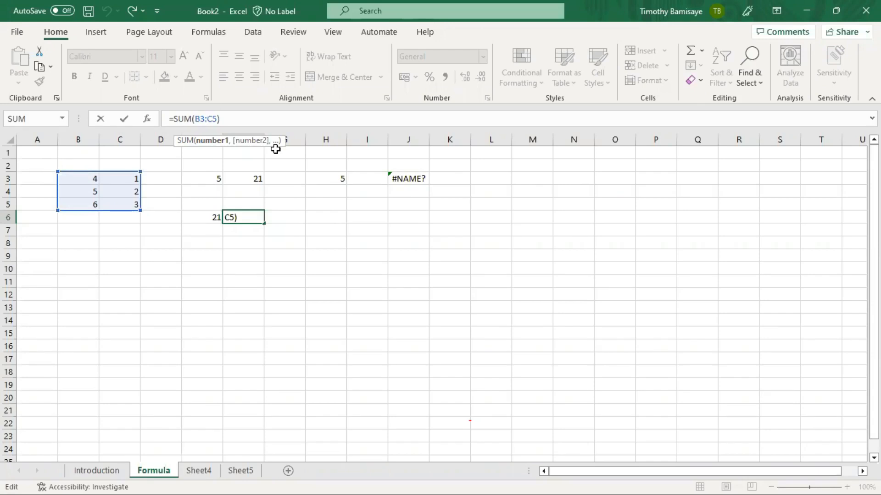
{"action": "key", "text": "BackSpace"}
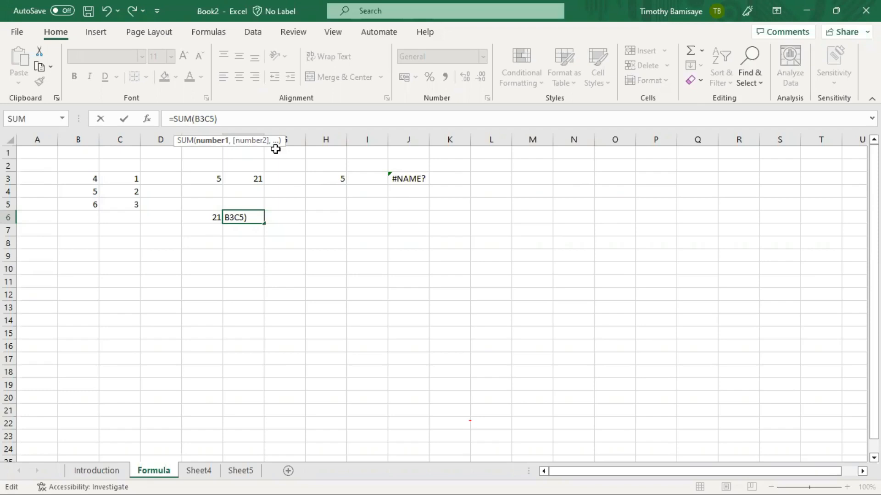
{"action": "type", "text": ",b4,b5,c3,c4,"}
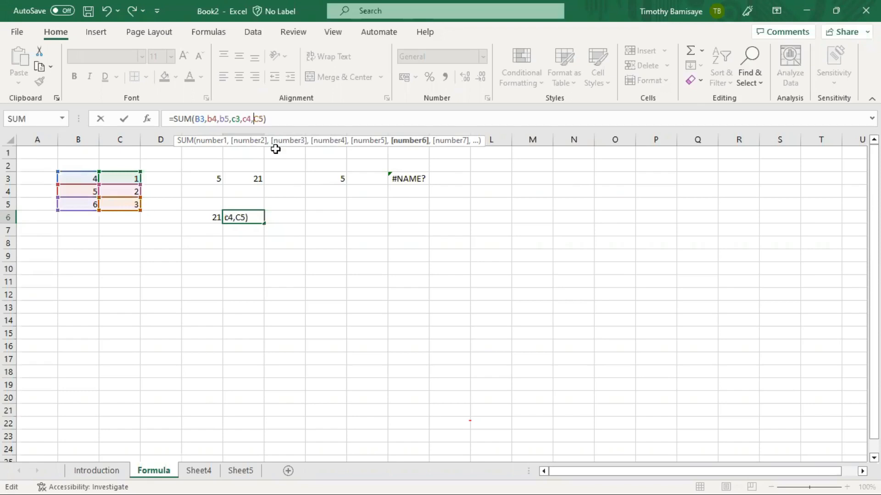
{"action": "key", "text": "Return"}
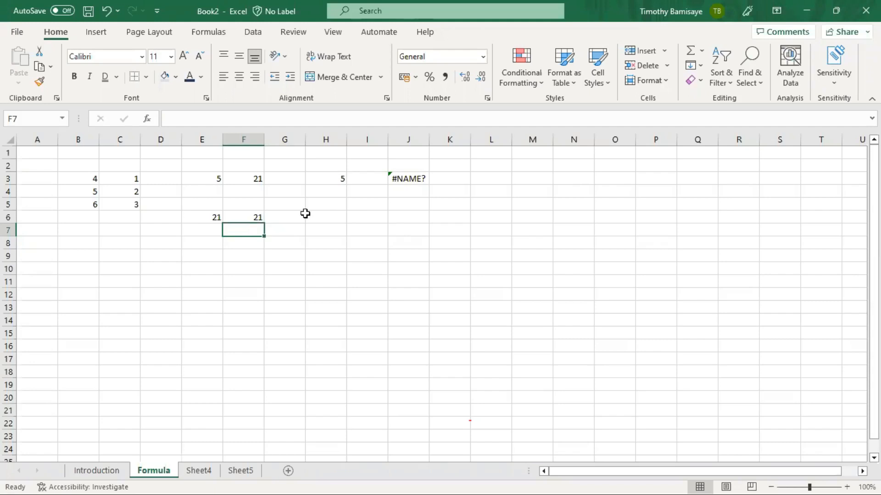
- Build =SUM(B3:C5) in H6 by selecting B3 through C5, then recheck it shows 21
{"action": "left_click", "coordinate": [321, 219]}
{"action": "type", "text": "="}
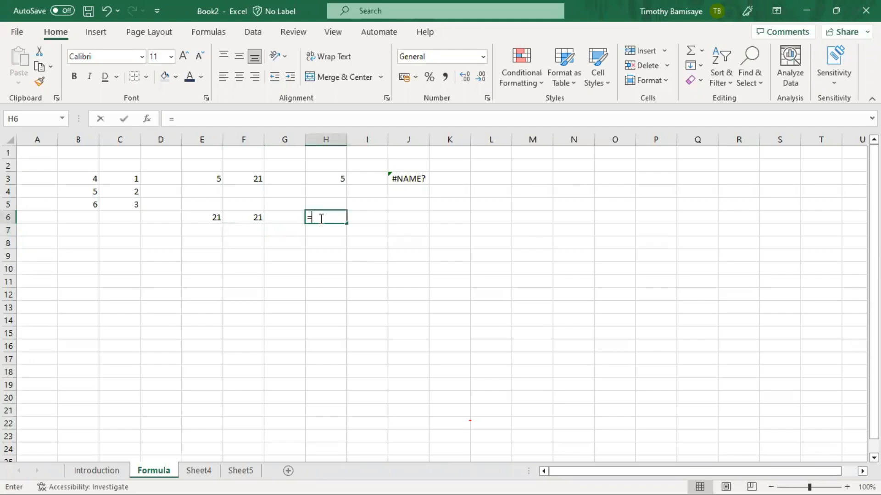
{"action": "type", "text": "sum("}
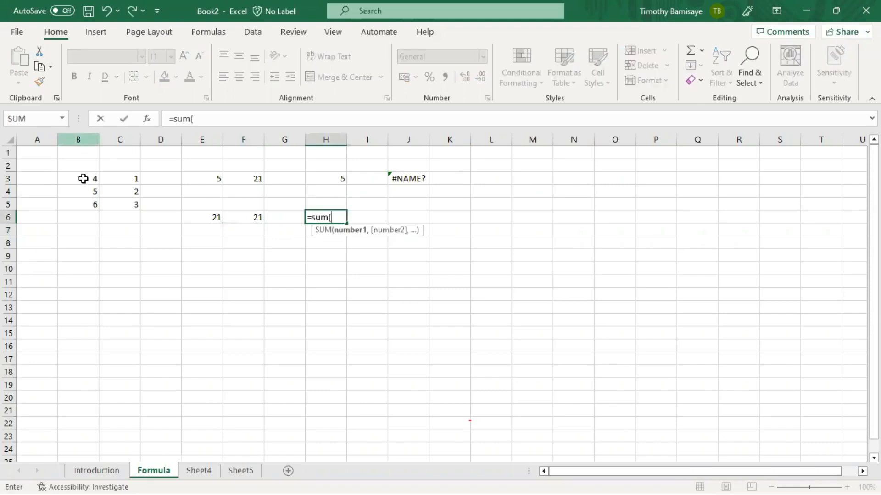
{"action": "left_click", "coordinate": [83, 179]}
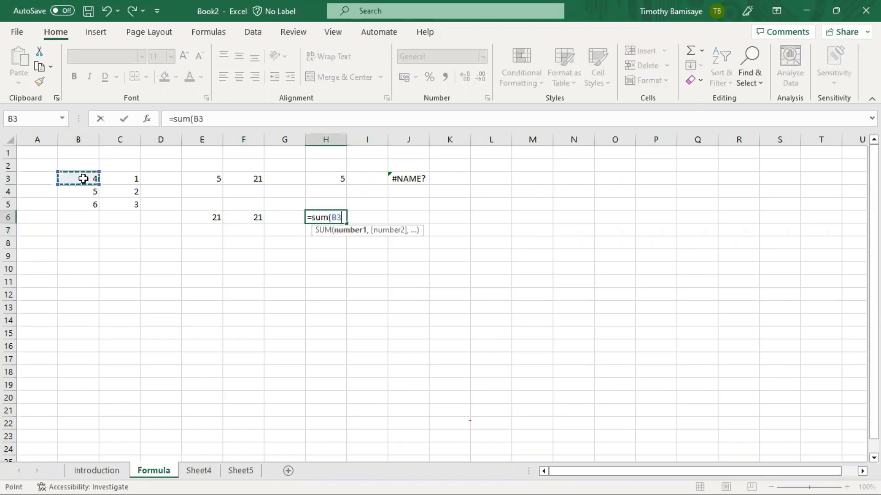
{"action": "key", "text": "F8"}
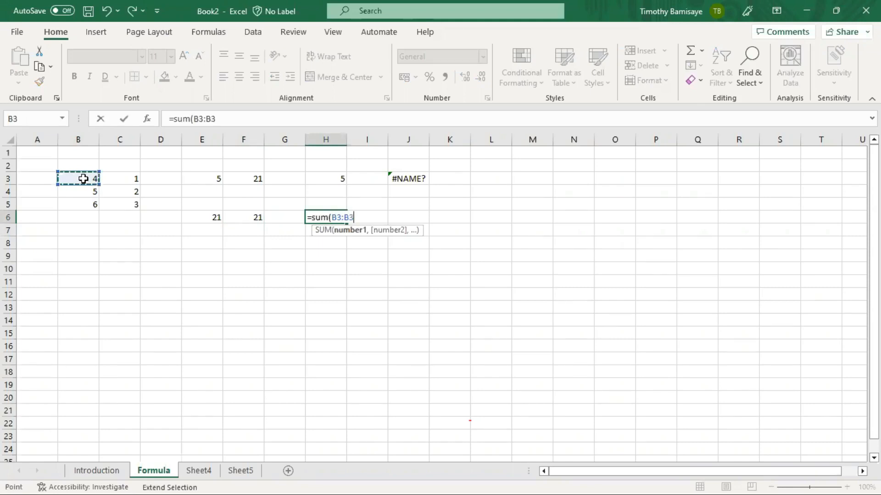
{"action": "left_click", "coordinate": [134, 206]}
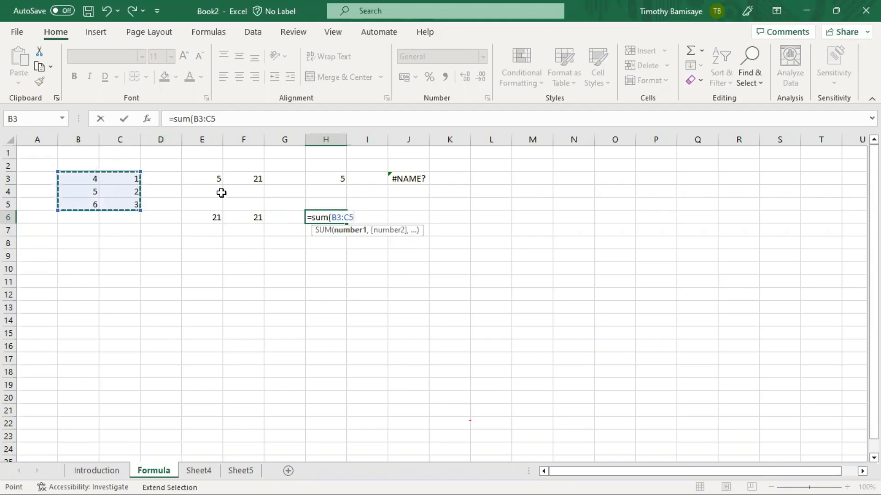
{"action": "type", "text": ")"}
{"action": "key", "text": "Return"}
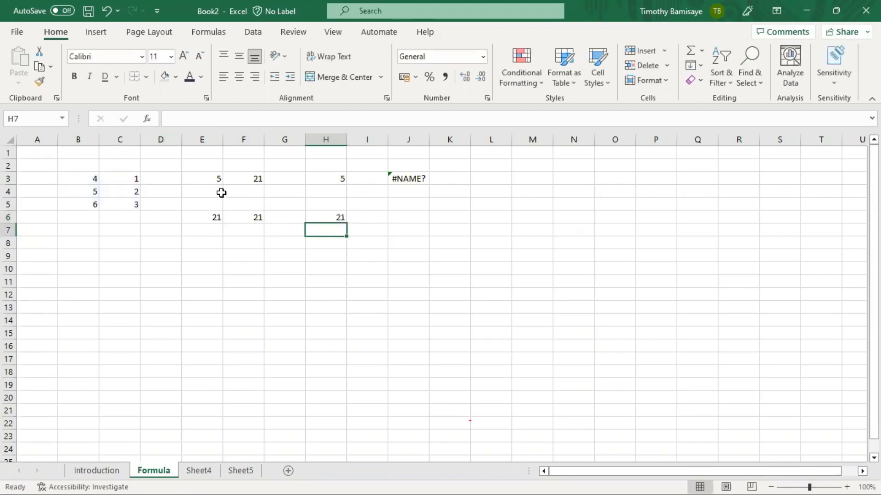
{"action": "key", "text": "Up"}
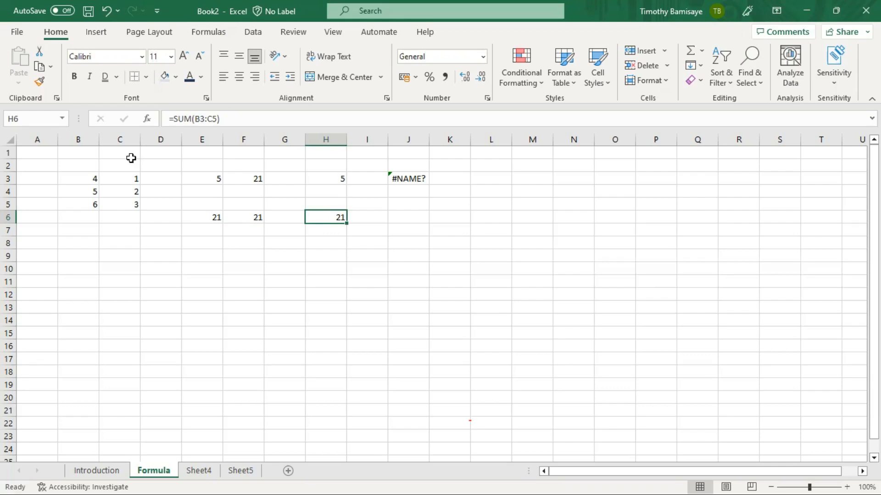
- Delete the #NAME? entry in J3 and clear E3:J6, leaving only the B3:C5 numbers
{"action": "key", "text": "Right"}
{"action": "key", "text": "Right"}
{"action": "key", "text": "Up"}
{"action": "key", "text": "Up"}
{"action": "key", "text": "Up"}
{"action": "key", "text": "Delete"}
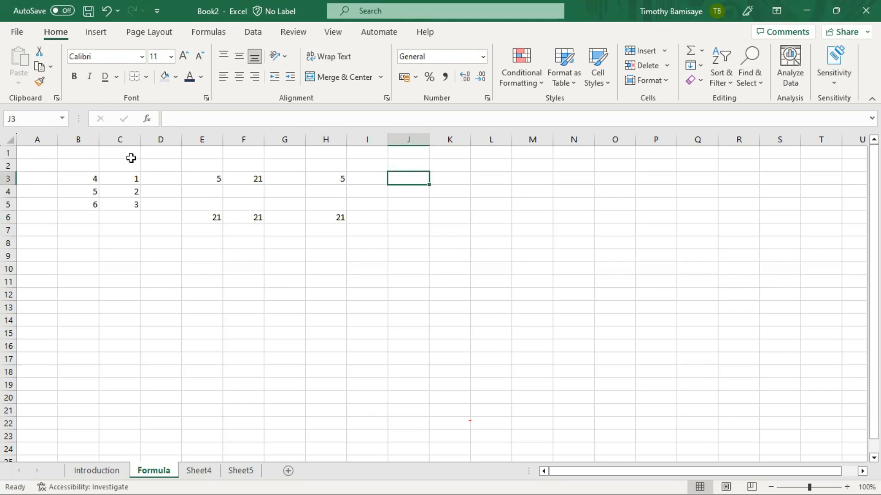
{"action": "key", "text": "shift+Left"}
{"action": "key", "text": "shift+Left"}
{"action": "key", "text": "shift+Left"}
{"action": "key", "text": "shift+Left"}
{"action": "key", "text": "shift+Left"}
{"action": "key", "text": "shift+Down"}
{"action": "key", "text": "shift+Down"}
{"action": "key", "text": "shift+Down"}
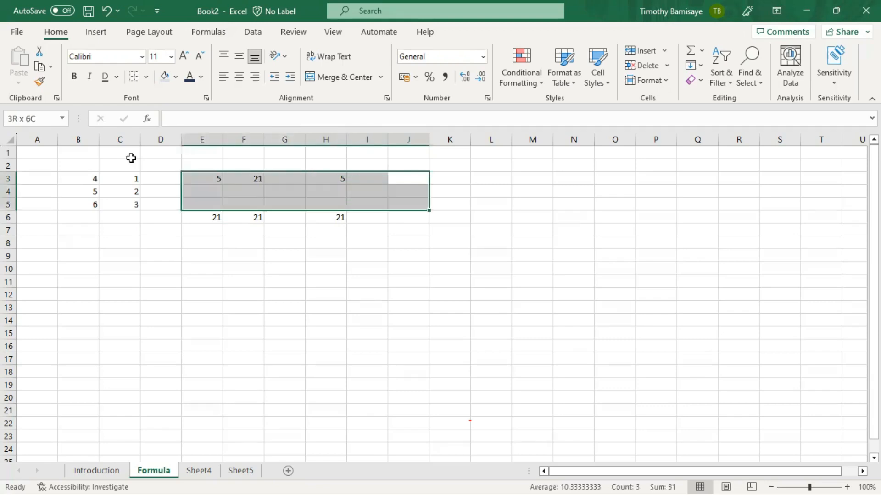
{"action": "key", "text": "Delete"}
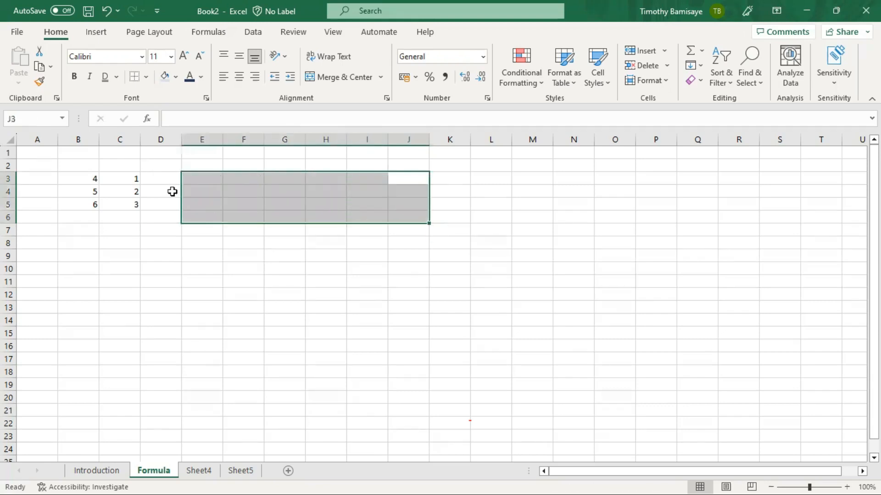
{"action": "left_click", "coordinate": [170, 176]}
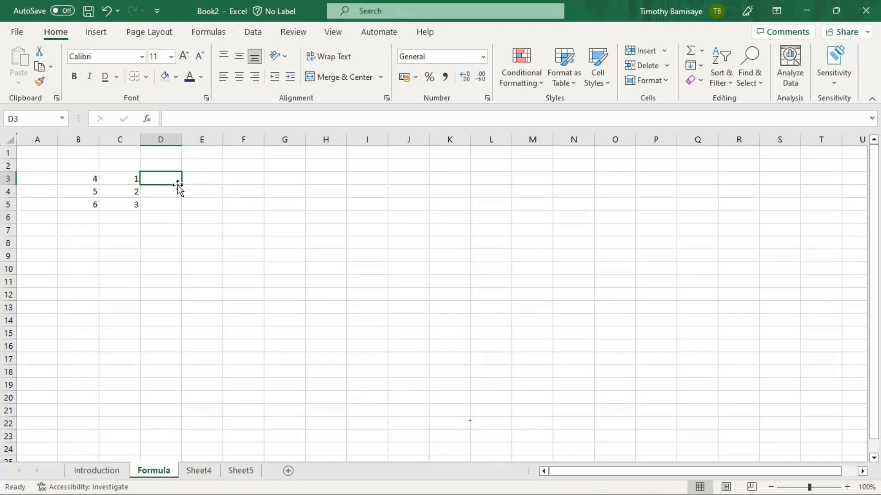
{"action": "key", "text": "Right"}
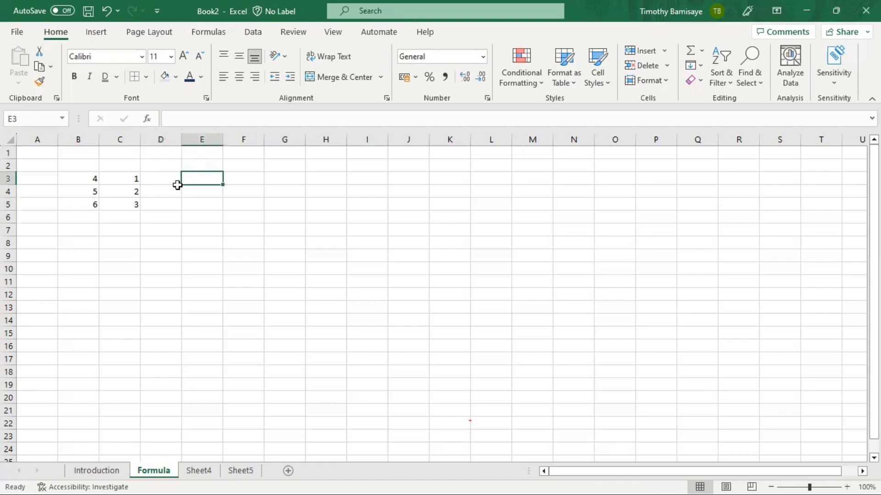
{"action": "type", "text": "=s"}
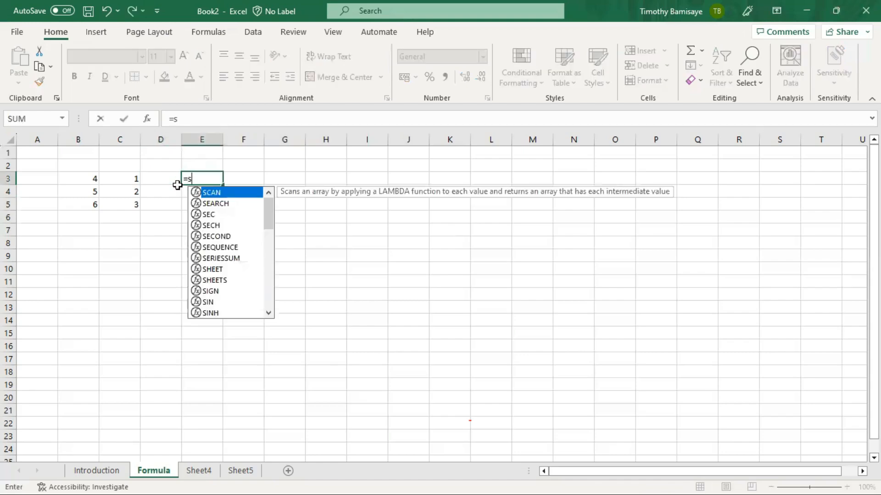
{"action": "key", "text": "BackSpace"}
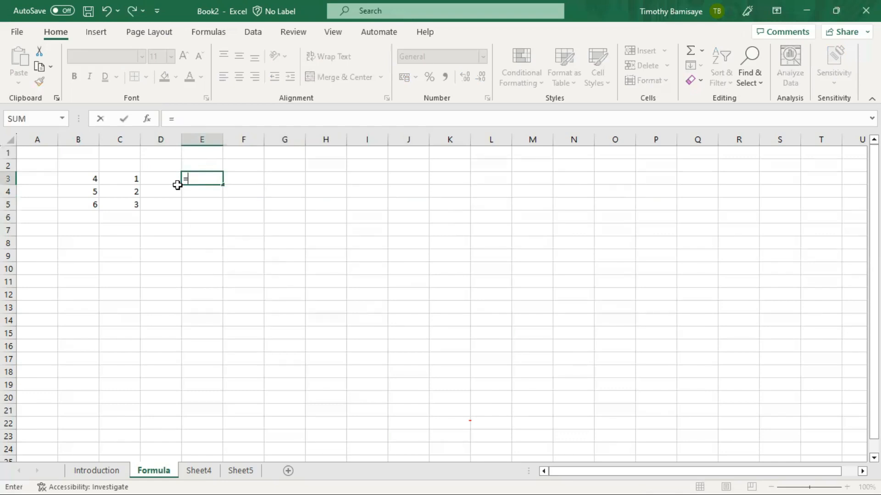
{"action": "type", "text": "sub"}
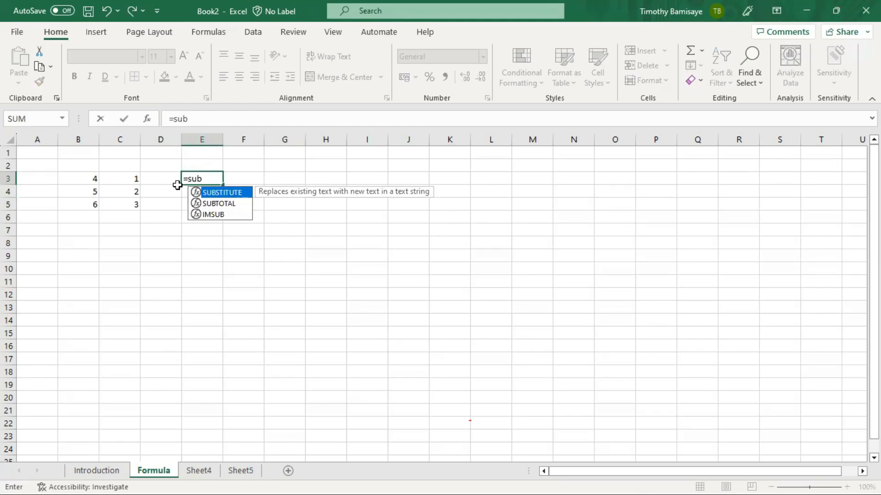
{"action": "key", "text": "BackSpace"}
{"action": "key", "text": "BackSpace"}
{"action": "key", "text": "BackSpace"}
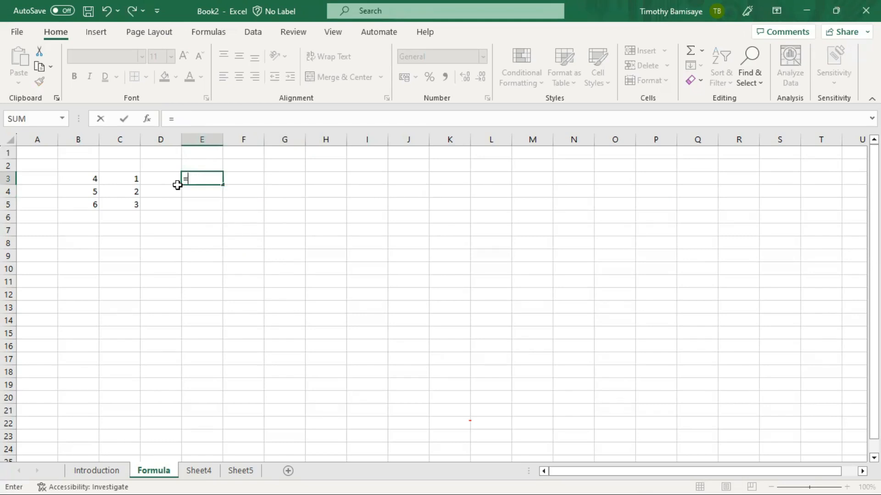
{"action": "type", "text": "b3"}
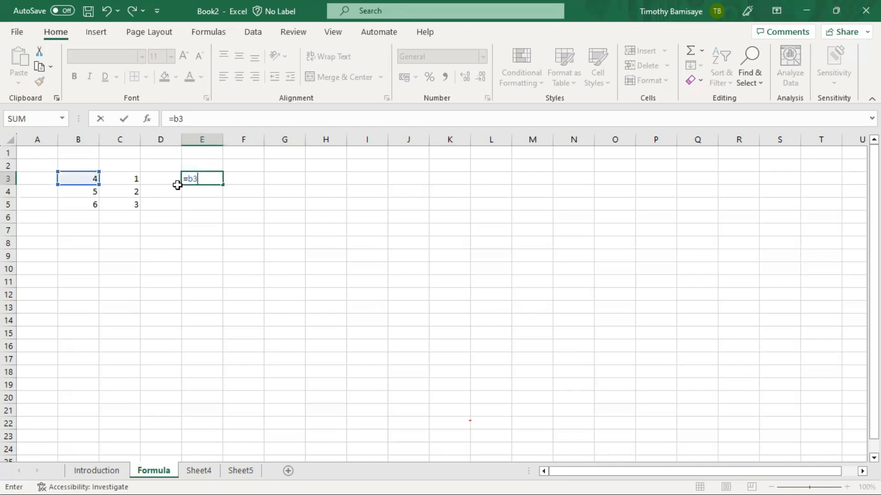
{"action": "key", "text": "Escape"}
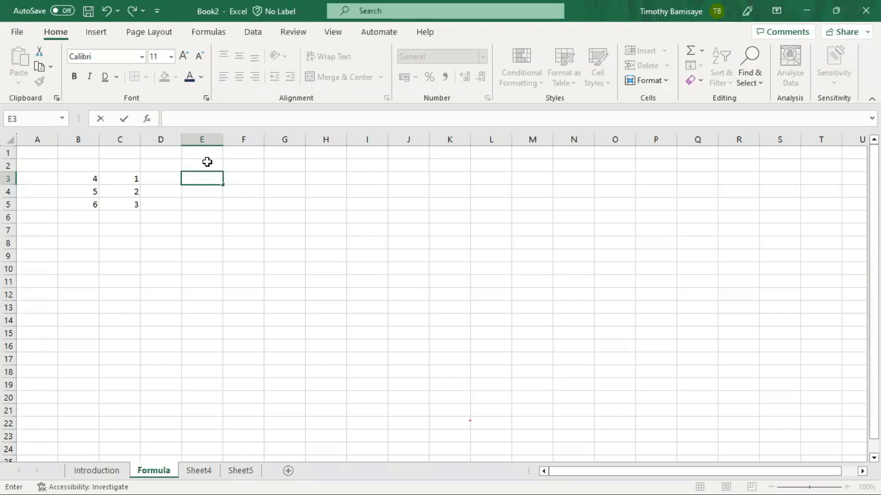
- Enter =b3-c3 in E3 so it shows 3 (4 minus 1)
{"action": "key", "text": "Return"}
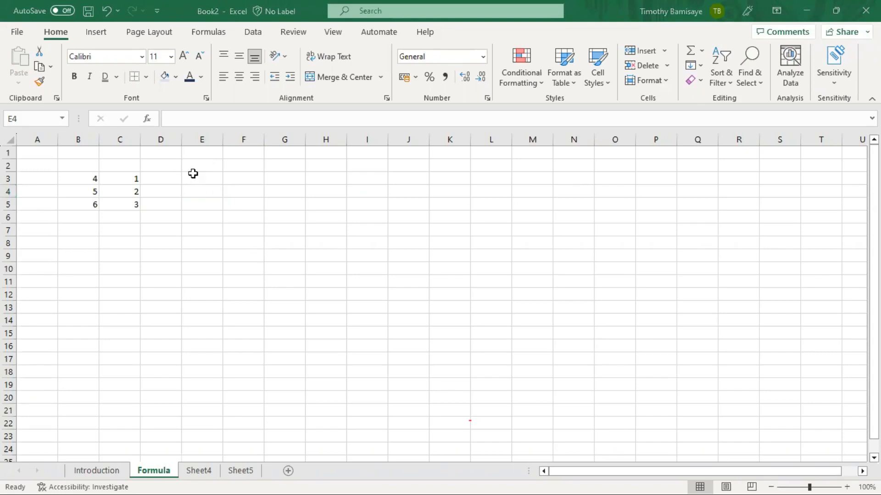
{"action": "left_click", "coordinate": [193, 173]}
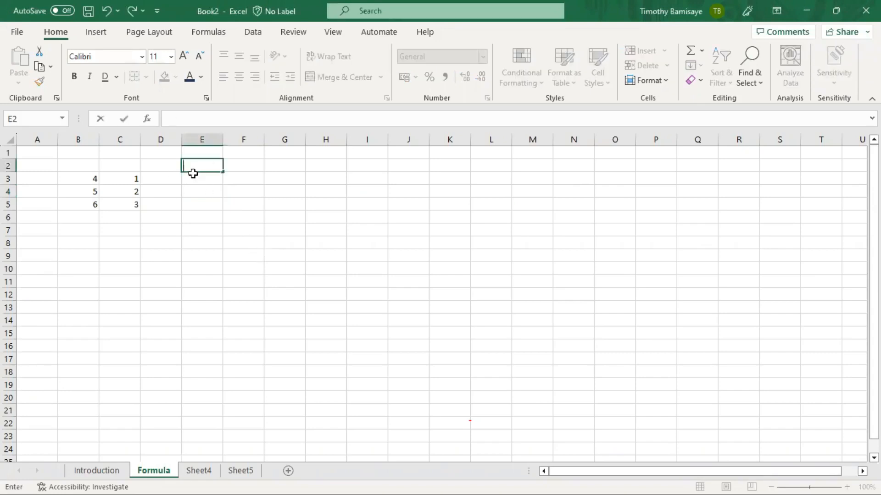
{"action": "key", "text": "Return"}
{"action": "left_click", "coordinate": [192, 176]}
{"action": "type", "text": "="}
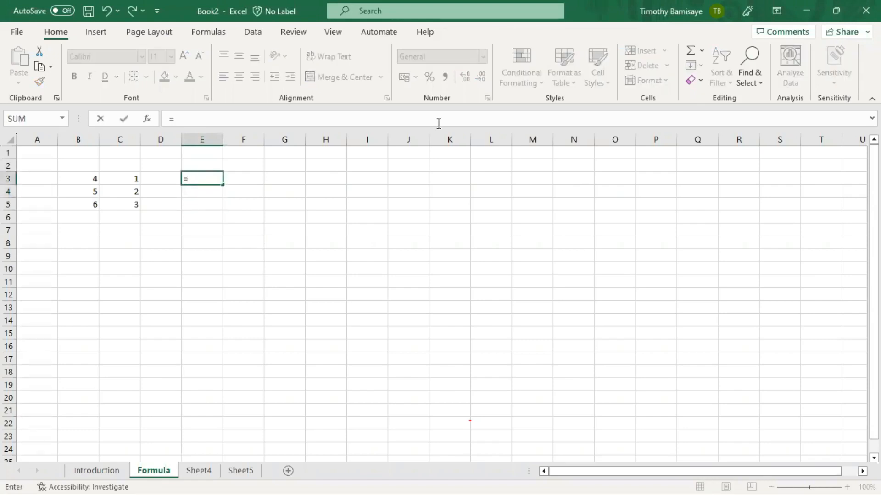
{"action": "left_click", "coordinate": [212, 176]}
{"action": "type", "text": "b3-"}
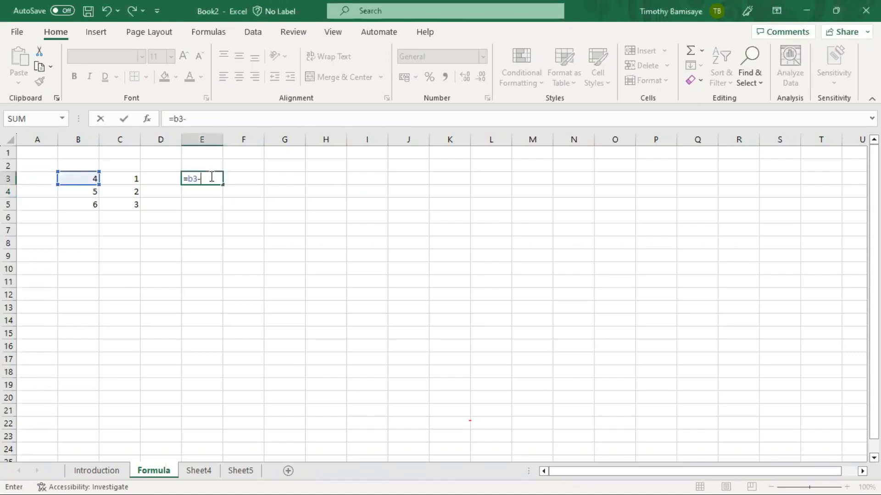
{"action": "type", "text": "c3"}
{"action": "key", "text": "Return"}
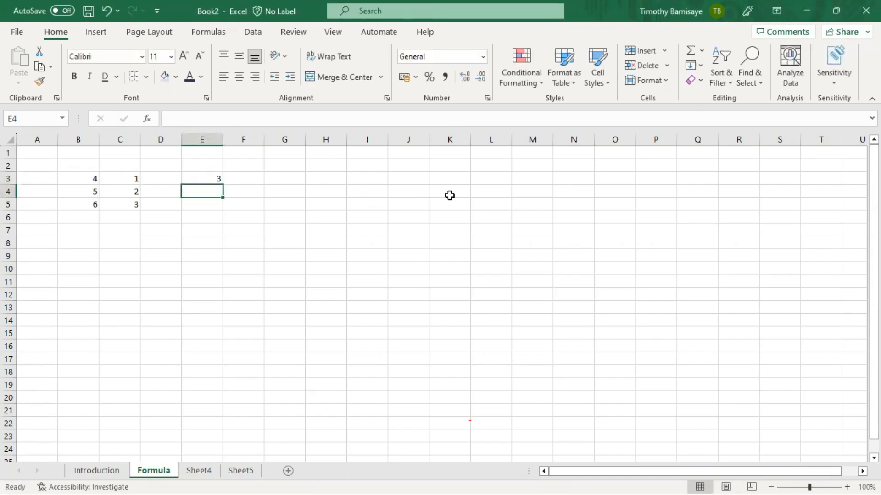